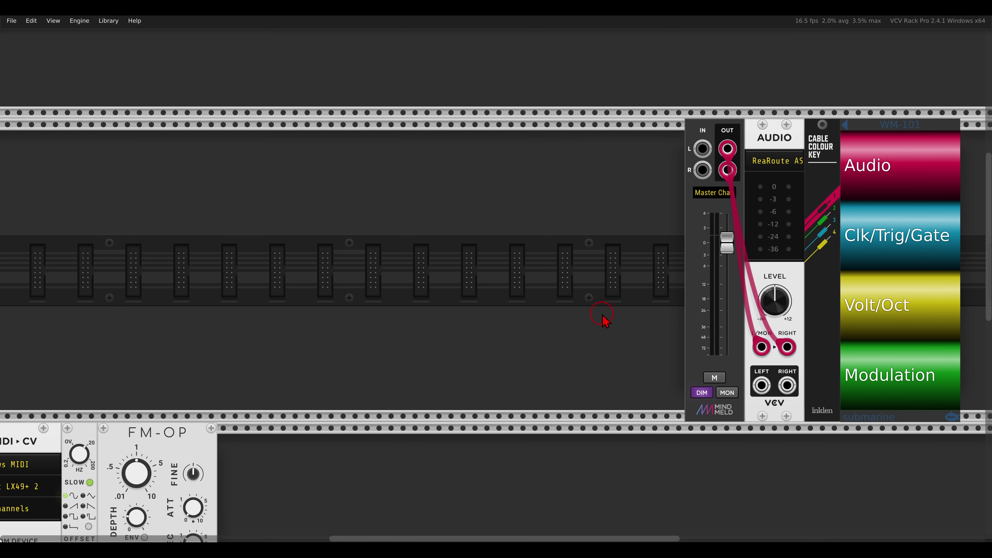
# Step: Switch to the picture of the Cosmos pedal to examine its controls, and return to the VCV Rack patch
pyautogui.hotkey('alt', 'Tab')
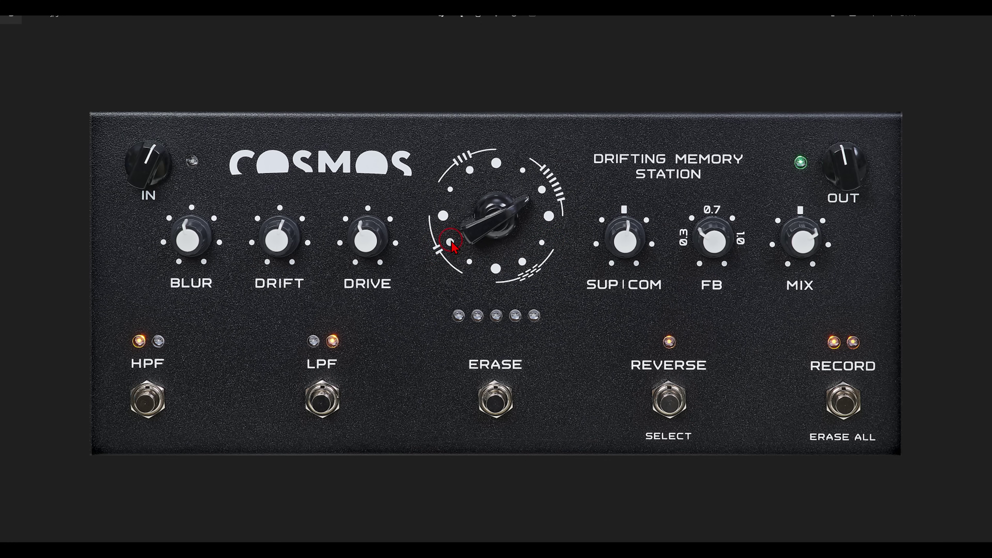
pyautogui.hotkey('alt', 'Tab')
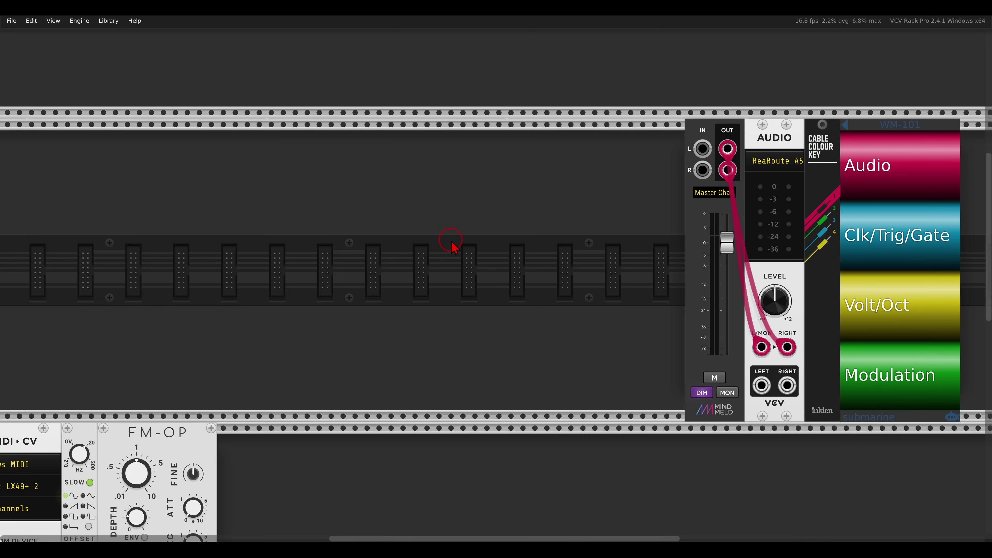
# Step: Add a Prince of Perception delay to the empty upper row and duplicate it three times for four side-by-side delays
pyautogui.rightClick(453, 246)
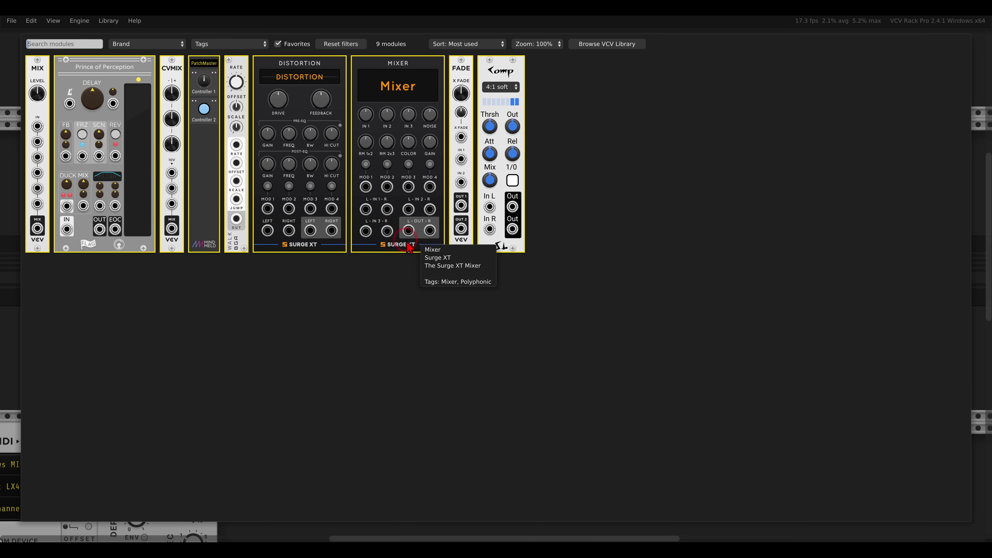
pyautogui.click(133, 126)
pyautogui.moveTo(280, 258); pyautogui.dragTo(403, 235)
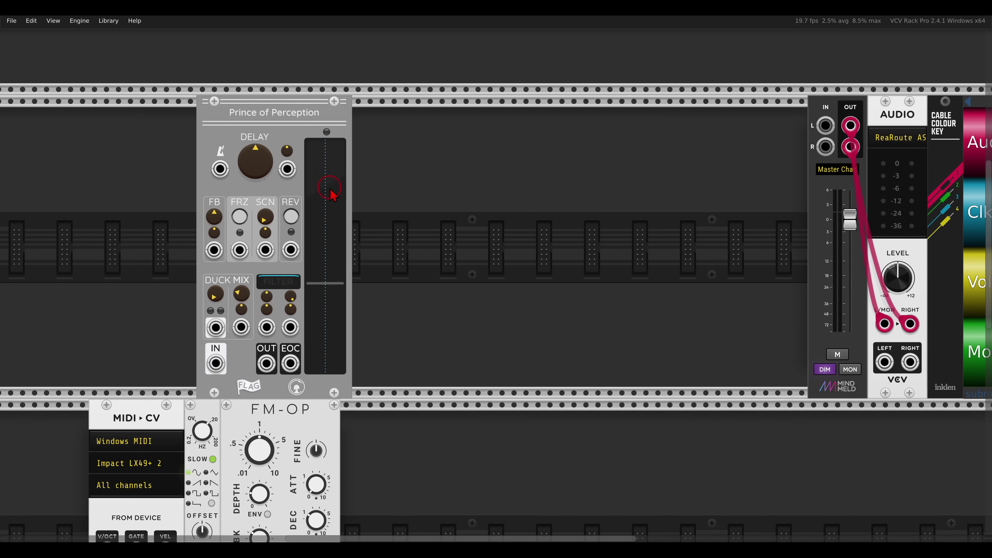
pyautogui.hotkey('ctrl', 'd')
pyautogui.hotkey('ctrl', 'd')
pyautogui.hotkey('ctrl', 'd')
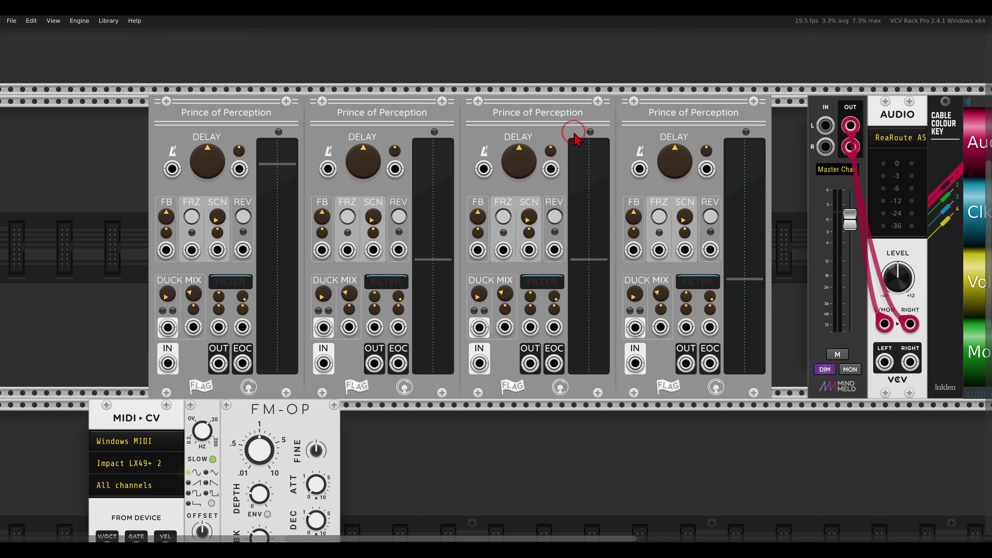
# Step: Add a Surge XT Mixer between the fourth delay and the master channel module
pyautogui.hscroll(5, 670, 129)
pyautogui.rightClick(686, 141)
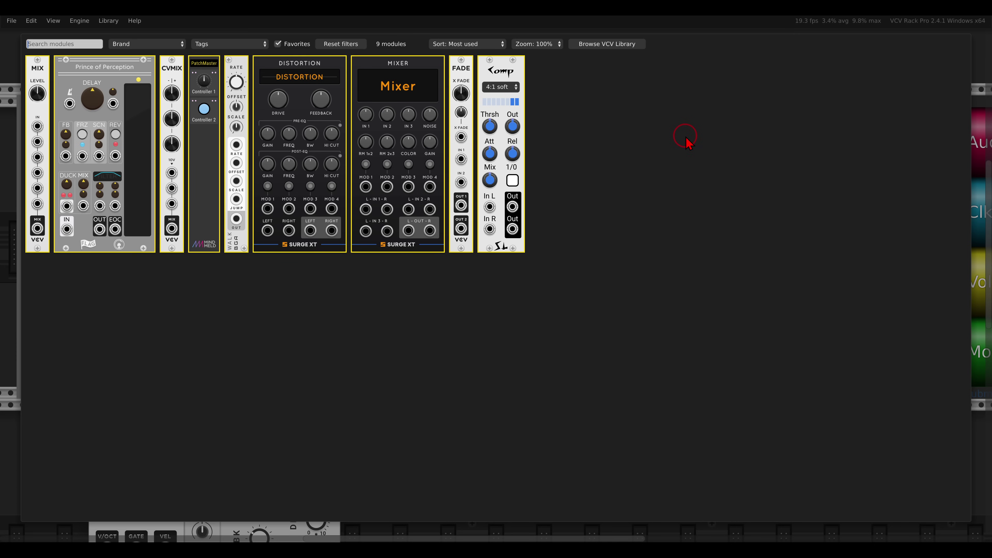
pyautogui.click(555, 160)
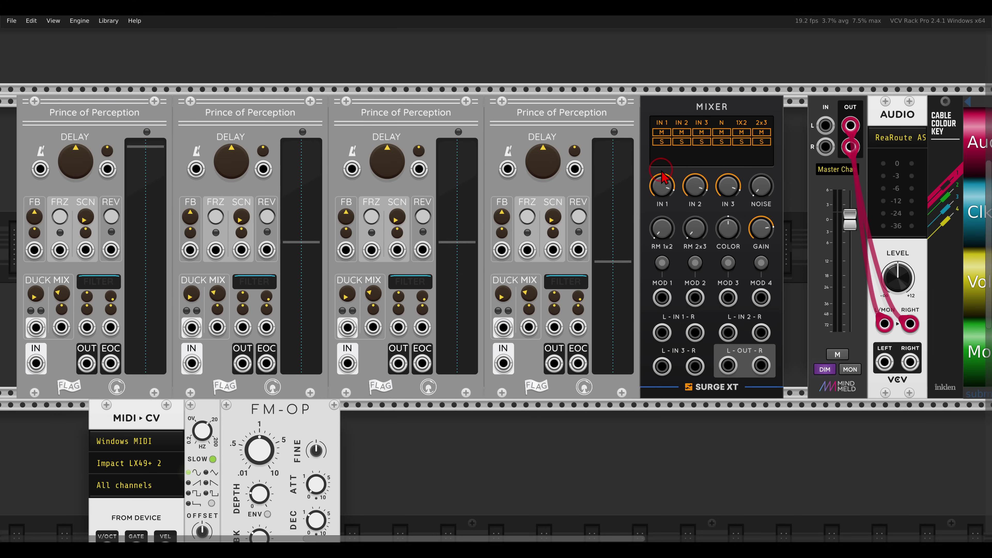
# Step: Patch the four delay outputs into the mixer's first two stereo inputs, and the mixer's stereo output into the master channel's inputs
pyautogui.hscroll(-1, 655, 174)
pyautogui.moveTo(102, 346); pyautogui.dragTo(265, 356)
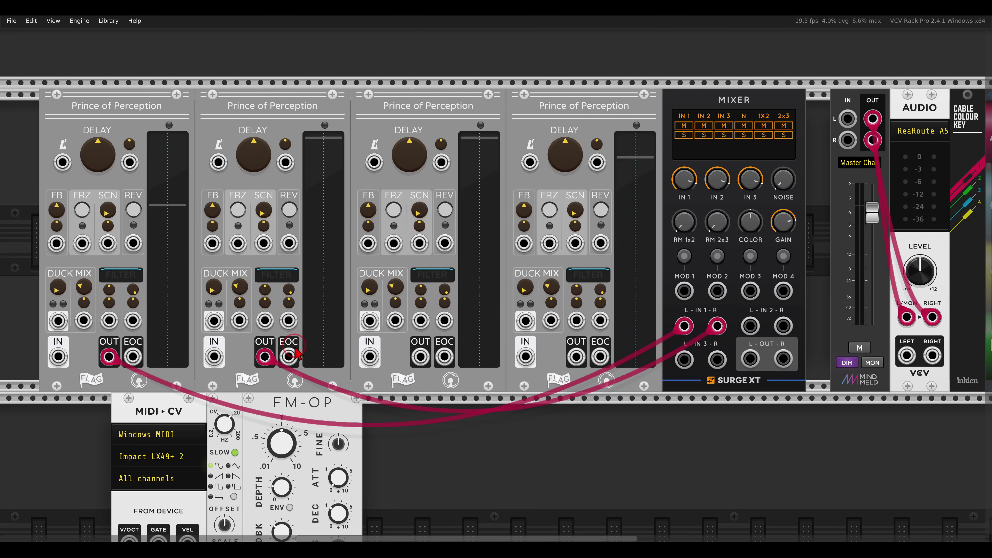
pyautogui.moveTo(421, 356); pyautogui.dragTo(576, 356)
pyautogui.hscroll(2, 725, 361)
pyautogui.moveTo(725, 362); pyautogui.dragTo(819, 119)
pyautogui.moveTo(819, 141); pyautogui.dragTo(754, 359)
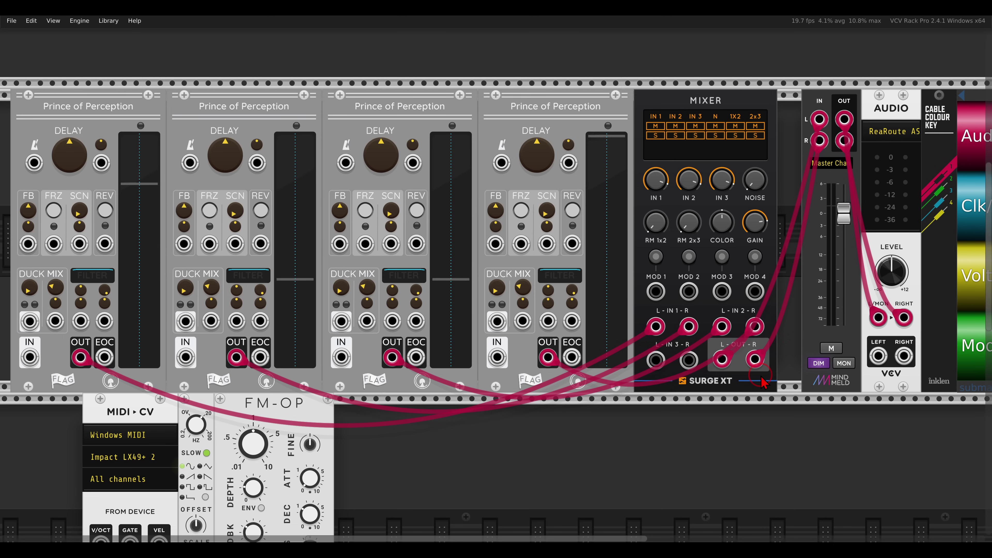
# Step: Add a MindMeld PatchMaster before the first delay and create a large unipolar knob controller on it
pyautogui.hscroll(-15, 261, 246)
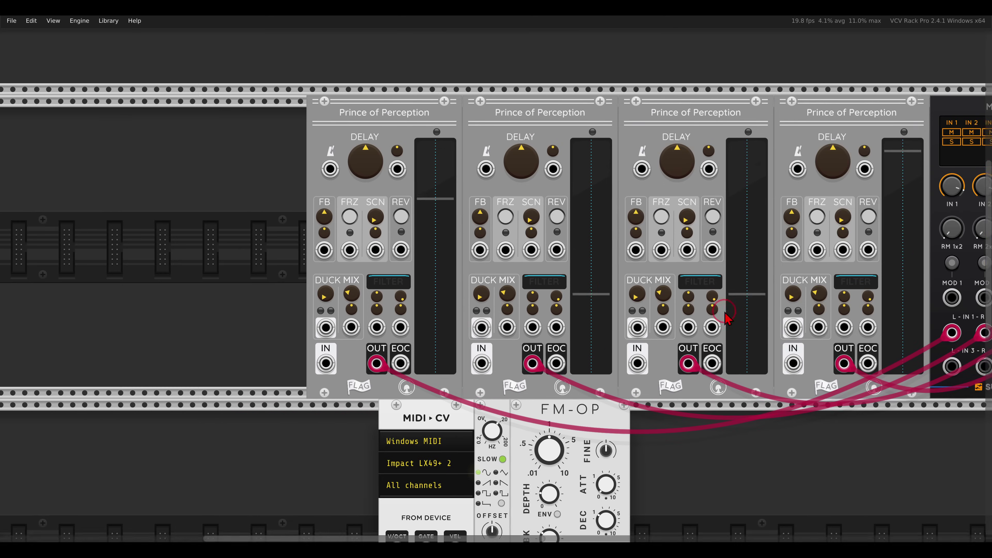
pyautogui.rightClick(259, 246)
pyautogui.click(200, 157)
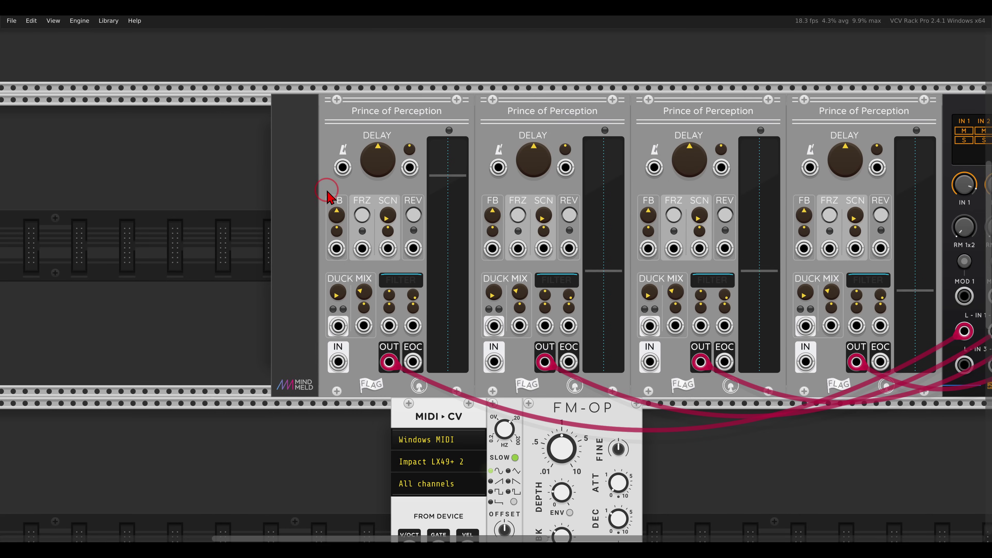
pyautogui.rightClick(290, 186)
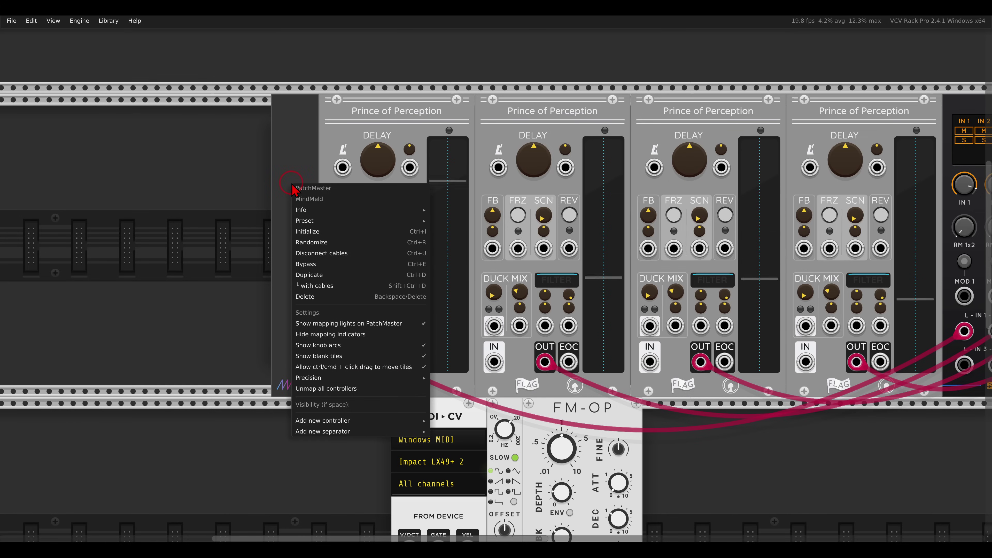
pyautogui.moveTo(366, 422)
pyautogui.moveTo(445, 421)
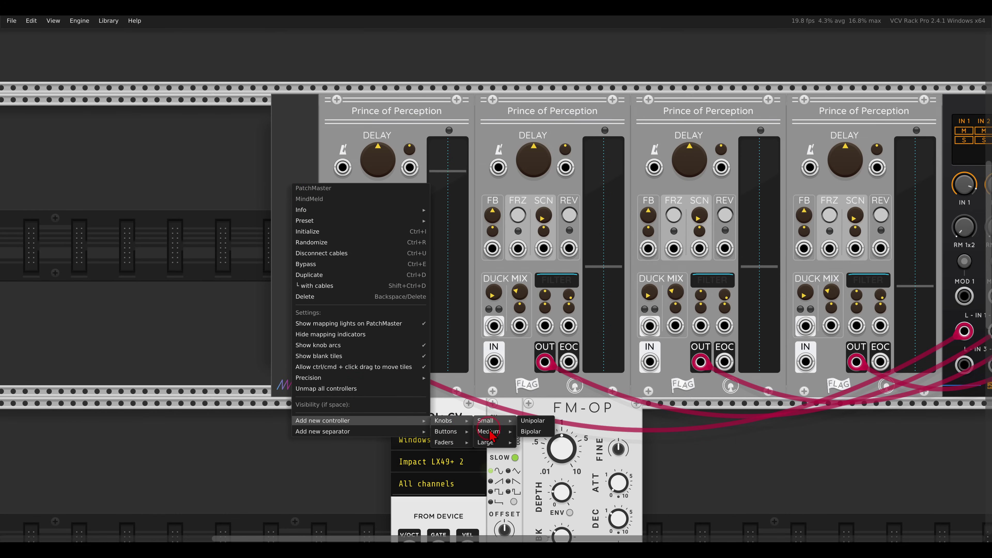
pyautogui.moveTo(488, 442)
pyautogui.click(532, 453)
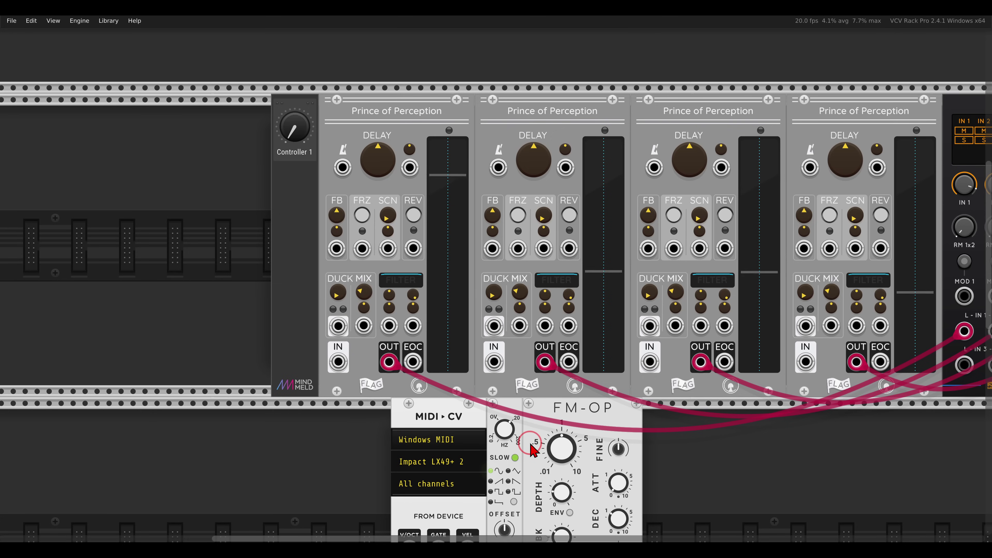
# Step: Rename the new PatchMaster knob as Feedback
pyautogui.rightClick(290, 154)
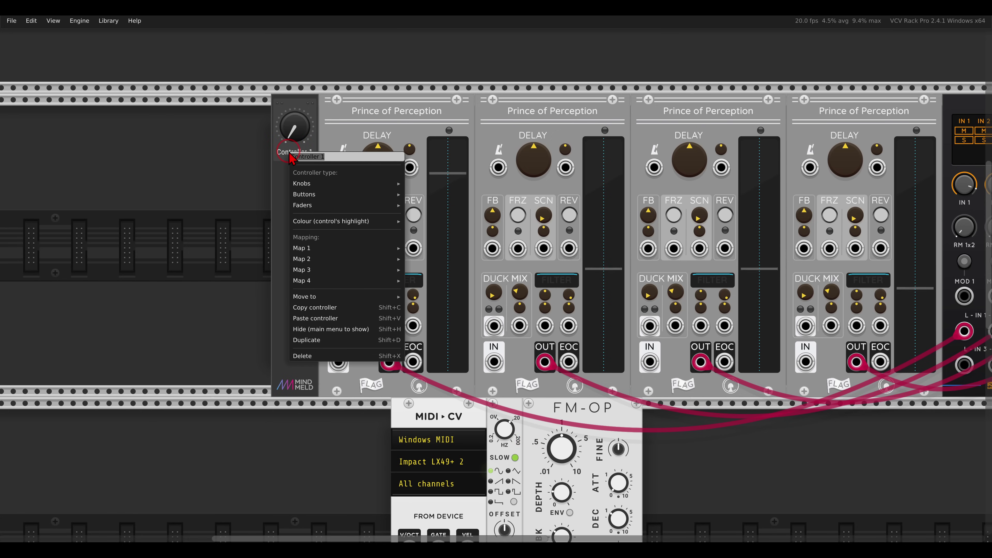
pyautogui.write('Feedback')
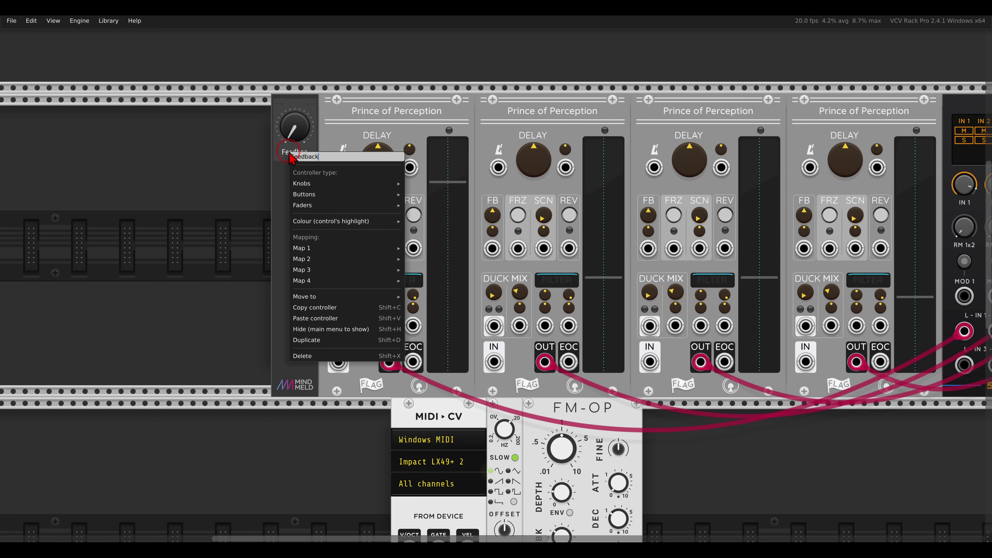
pyautogui.click(259, 153)
pyautogui.moveTo(259, 151); pyautogui.dragTo(203, 153)
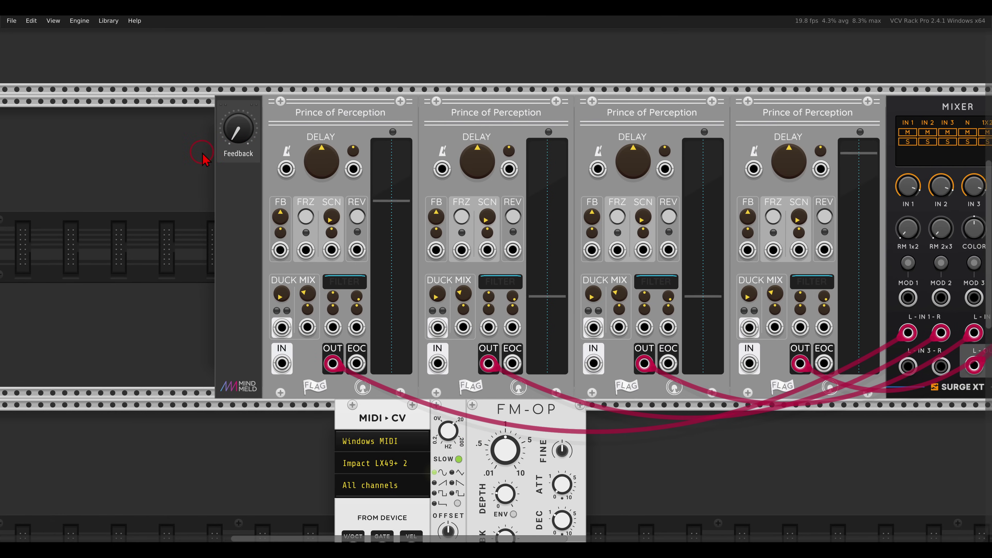
# Step: Map the Feedback knob to the FB control of all four delays and turn it down a little
pyautogui.moveTo(247, 141)
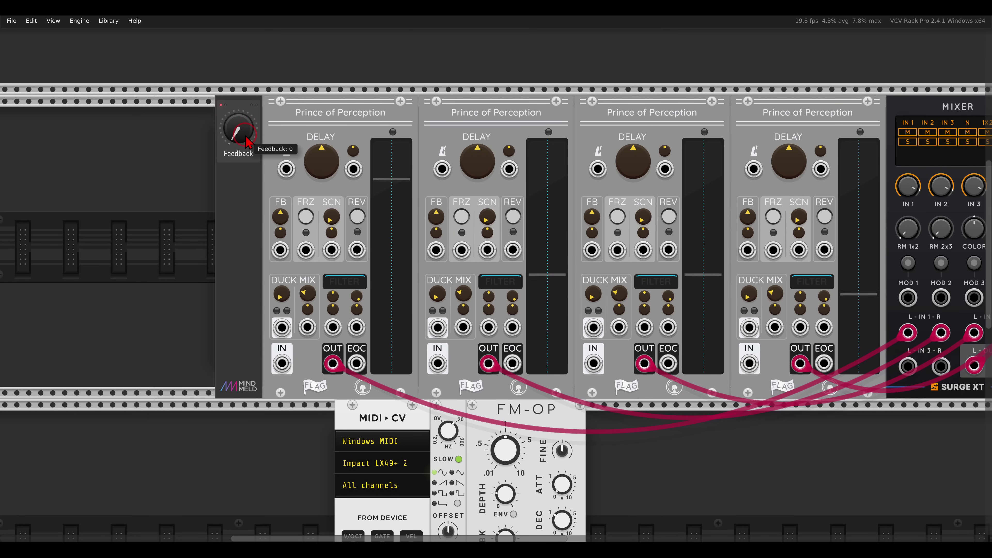
pyautogui.click(280, 216)
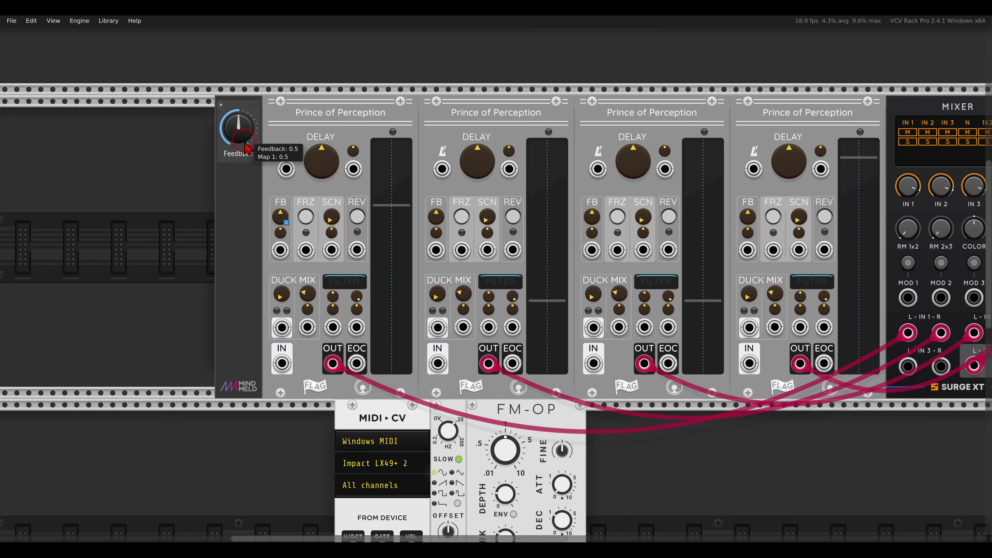
pyautogui.click(436, 216)
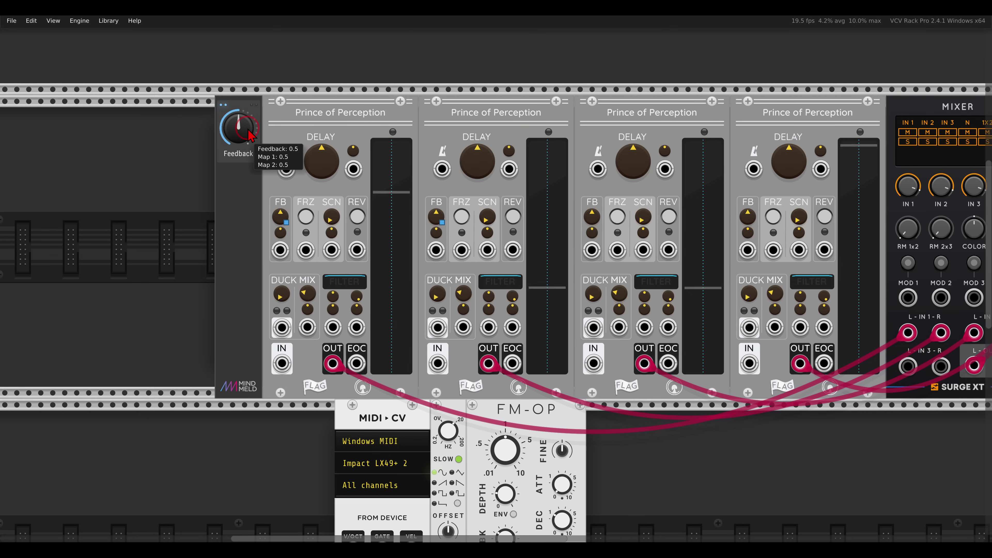
pyautogui.click(592, 216)
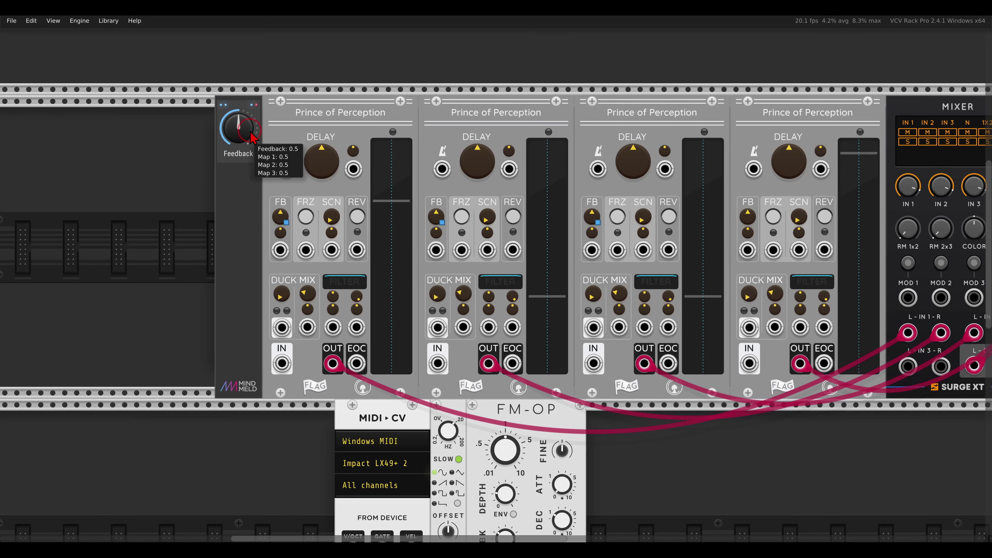
pyautogui.click(748, 216)
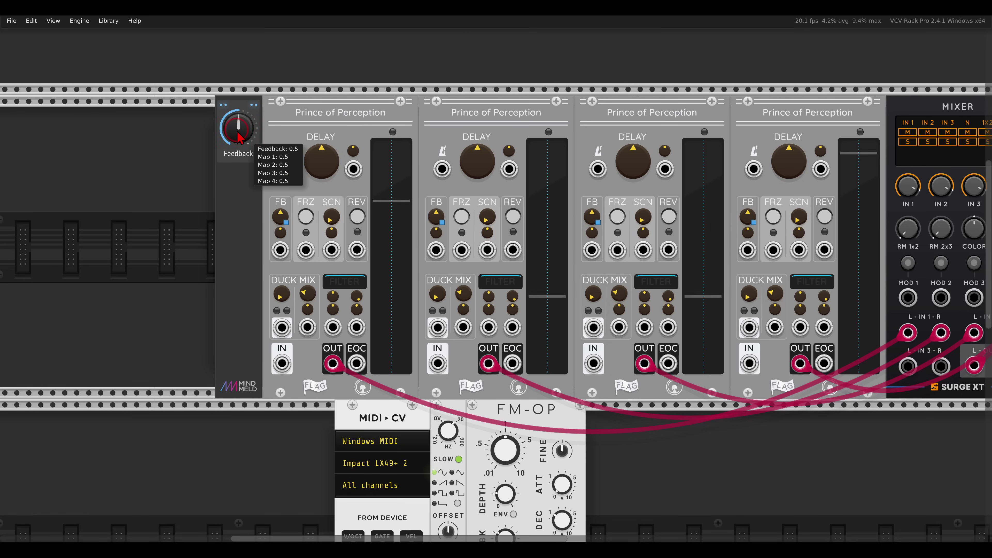
pyautogui.moveTo(235, 135)
pyautogui.mouseDown()
pyautogui.moveTo(244, 168)
pyautogui.moveTo(225, 146)
pyautogui.moveTo(227, 156)
pyautogui.mouseUp()
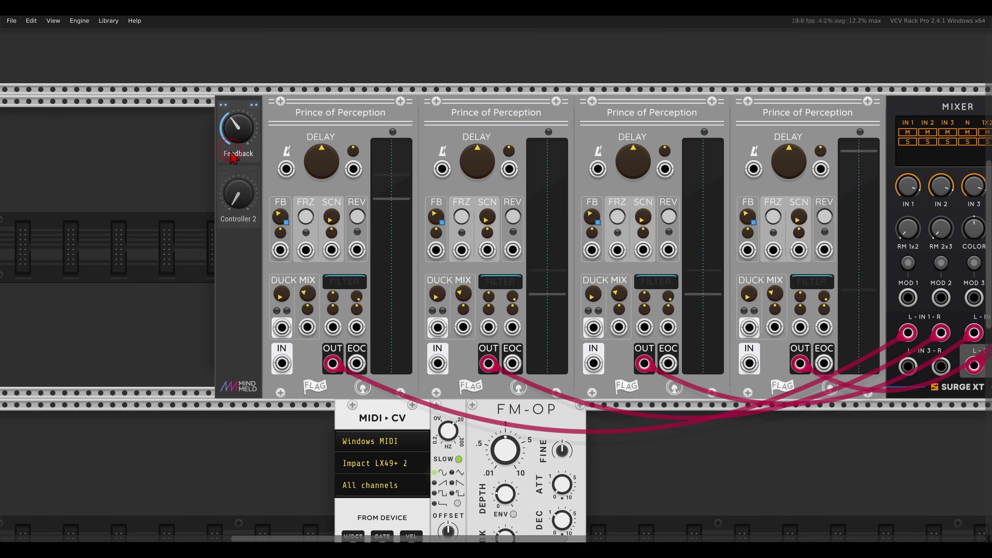
# Step: Map the third PatchMaster knob to the DELAY control of all four delays and rename it as Time
pyautogui.click(316, 171)
pyautogui.click(472, 170)
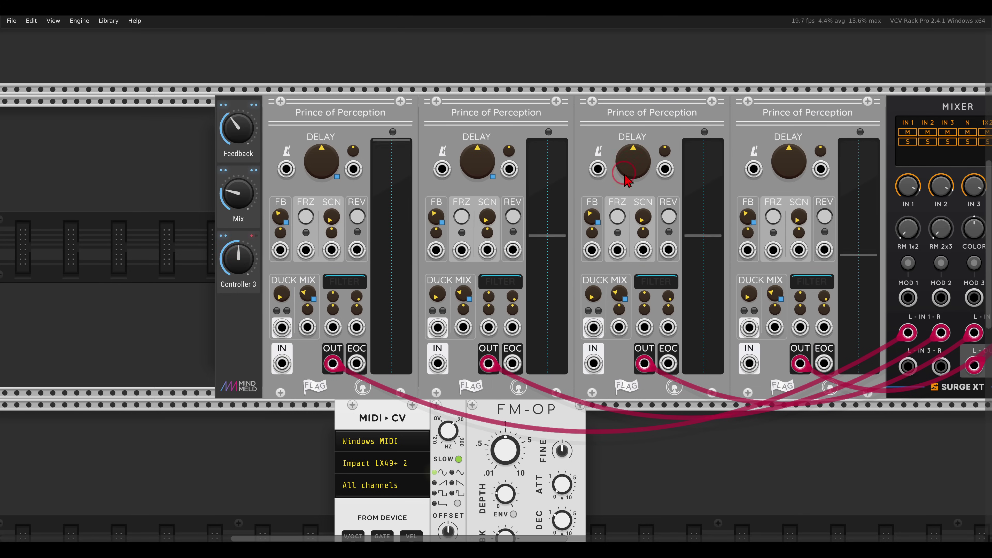
pyautogui.click(627, 175)
pyautogui.click(783, 170)
pyautogui.rightClick(222, 282)
pyautogui.write('Time')
pyautogui.press('Return')
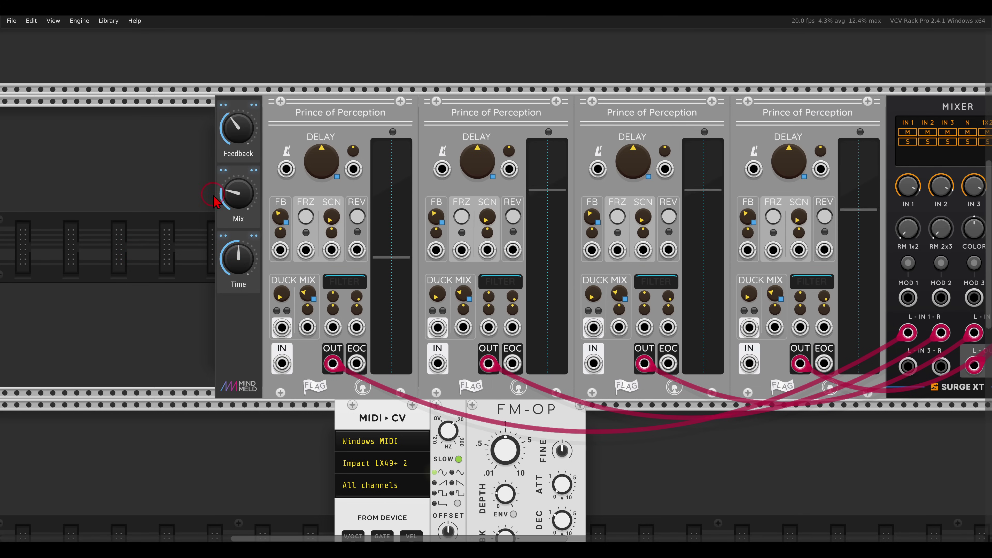
# Step: Turn the Mix knob up slightly and set the Time knob to about 0.72, a delay of about 1.56 s
pyautogui.moveTo(216, 201); pyautogui.dragTo(236, 192)
pyautogui.moveTo(237, 259); pyautogui.dragTo(193, 236)
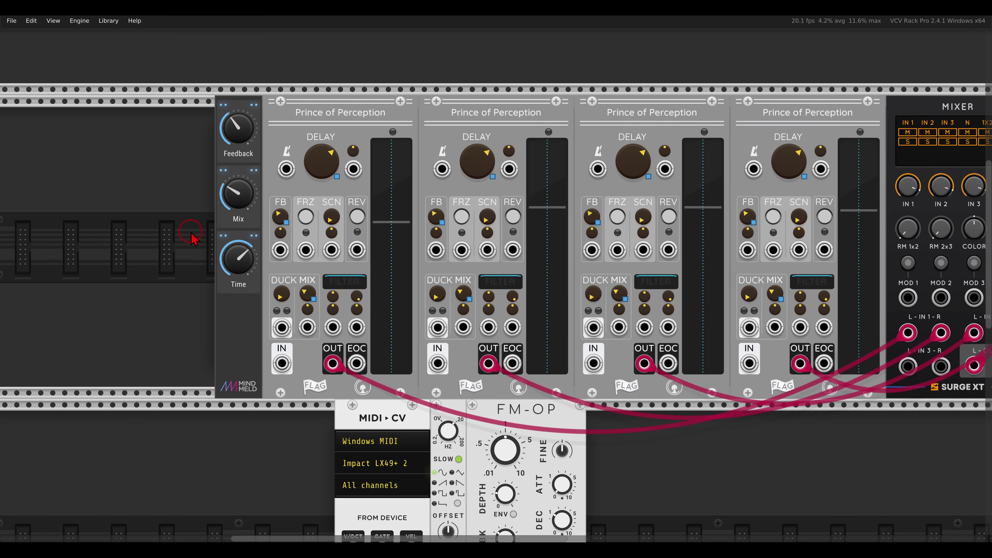
pyautogui.scroll(4, 238, 258)
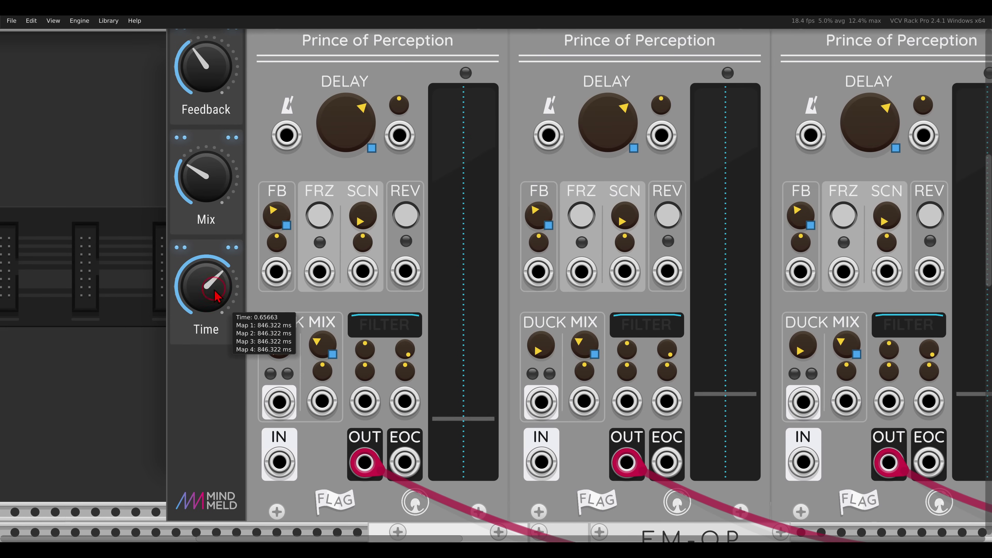
pyautogui.moveTo(215, 292)
pyautogui.mouseDown()
pyautogui.moveTo(214, 282)
pyautogui.moveTo(221, 358)
pyautogui.moveTo(215, 287)
pyautogui.moveTo(211, 319)
pyautogui.moveTo(206, 305)
pyautogui.mouseUp()
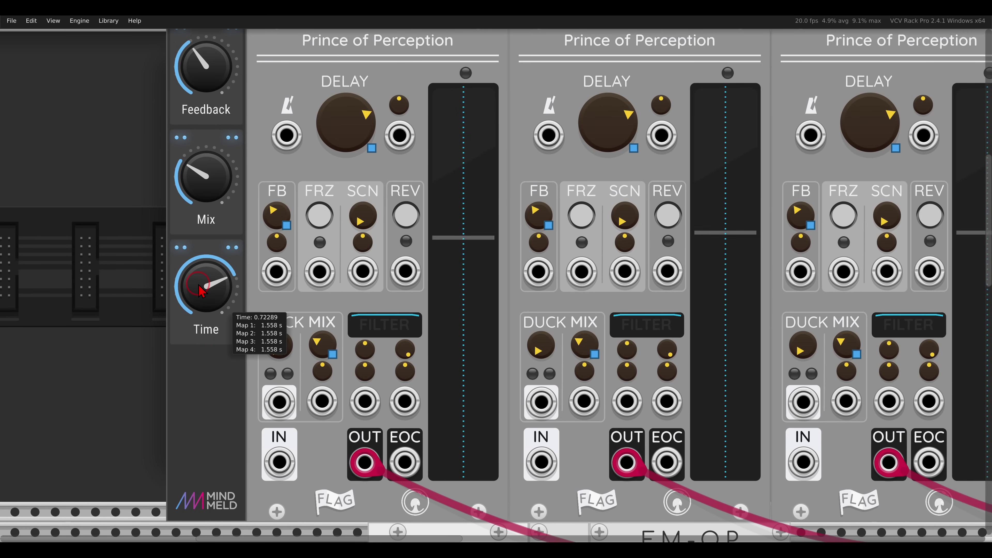
# Step: Set the range minimum of the Time knob's Map 2 to 10%
pyautogui.rightClick(194, 327)
pyautogui.moveTo(253, 404)
pyautogui.moveTo(265, 423)
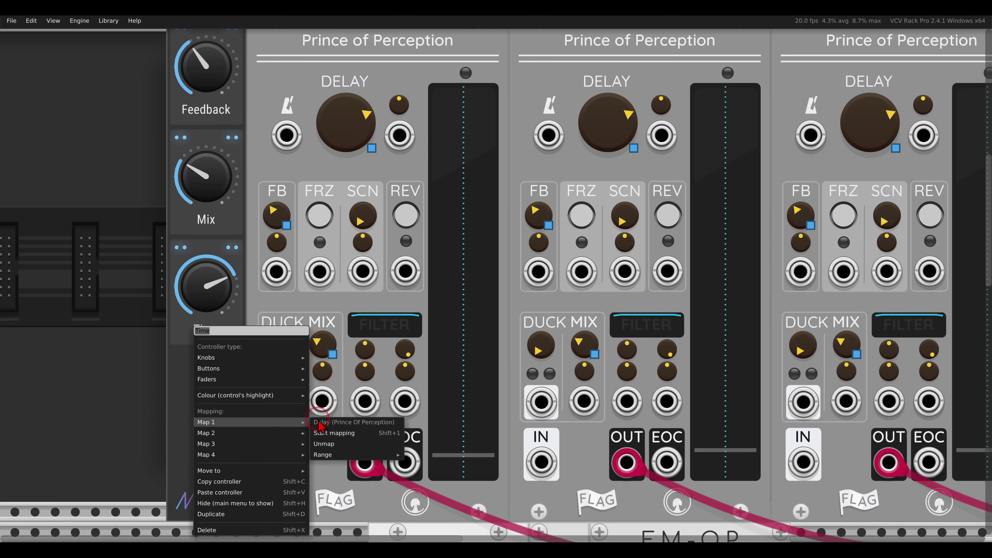
pyautogui.moveTo(357, 458)
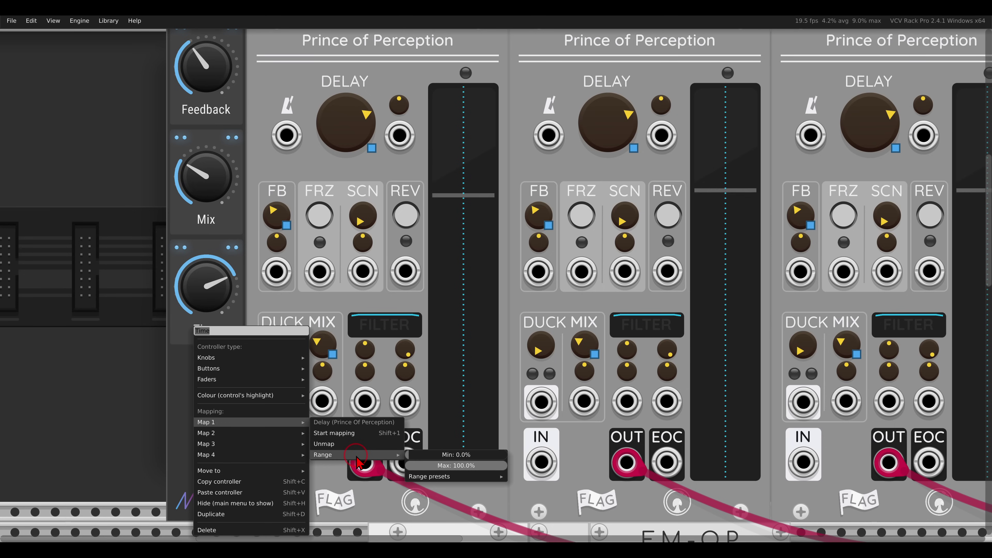
pyautogui.moveTo(284, 439)
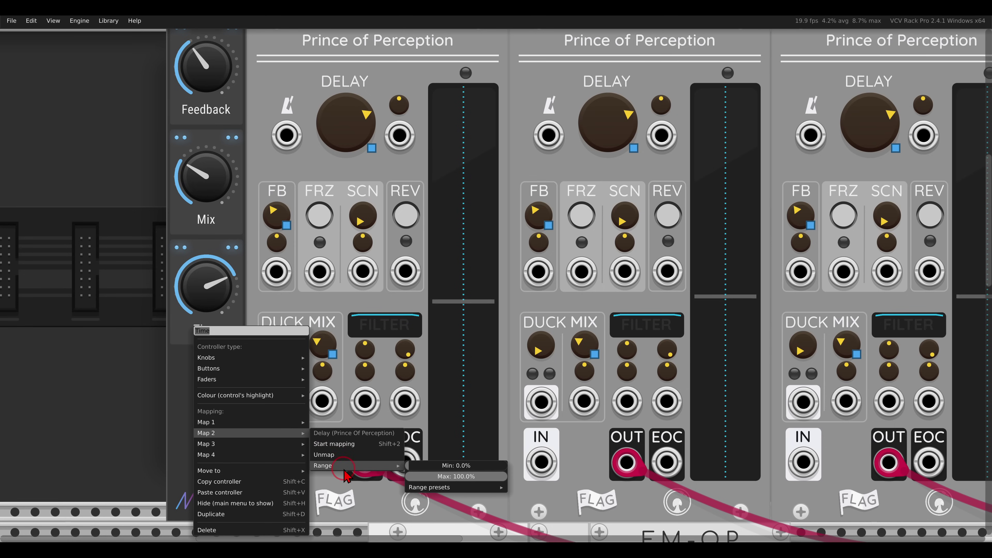
pyautogui.moveTo(440, 470); pyautogui.dragTo(473, 469)
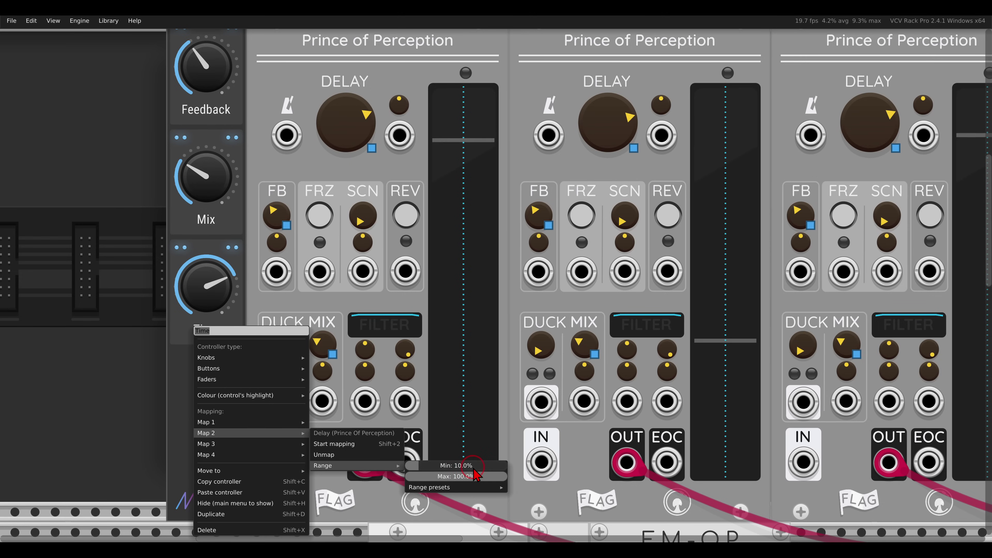
# Step: Set the range minimum of the Time knob's Map 3 to 19.9% and of its Map 4 to 30%
pyautogui.moveTo(289, 444)
pyautogui.moveTo(344, 477)
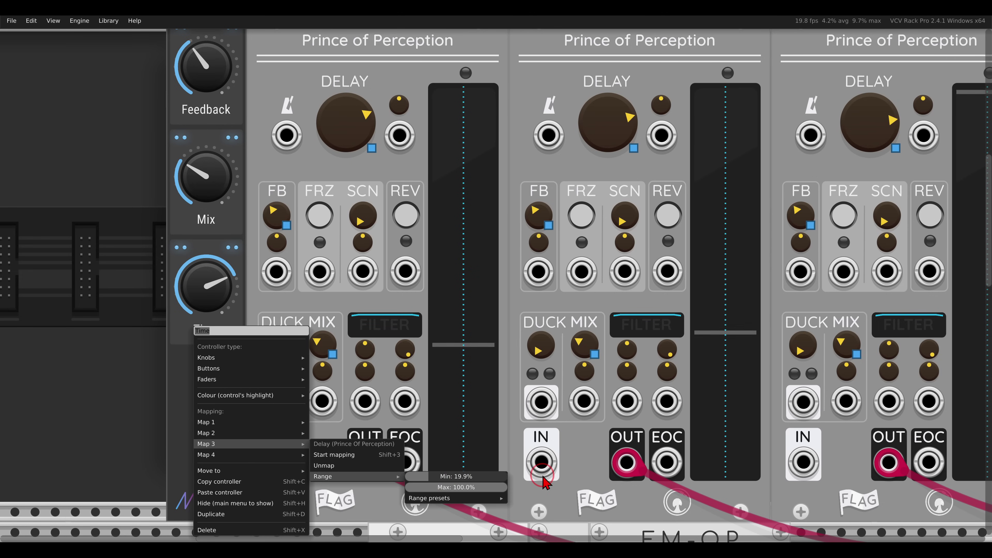
pyautogui.moveTo(224, 455)
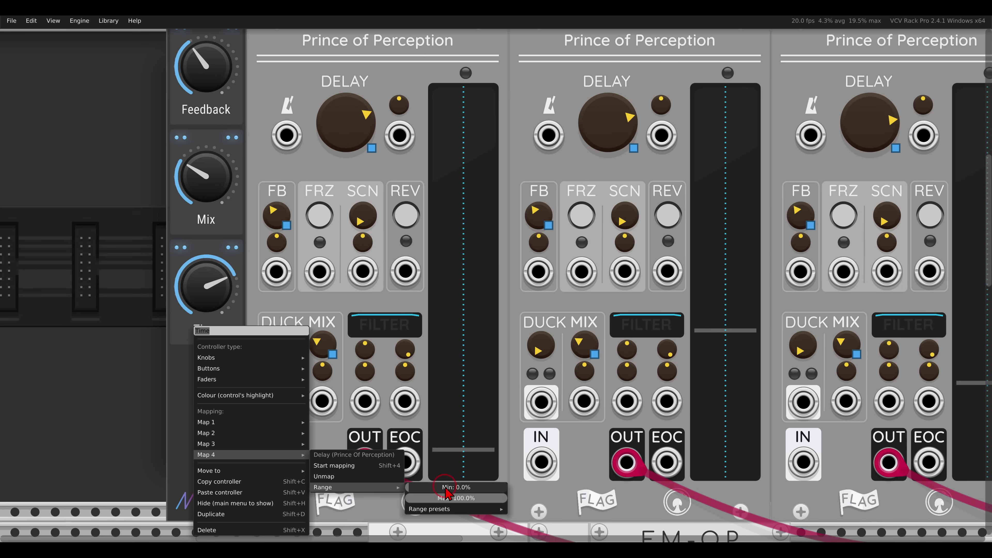
pyautogui.moveTo(560, 492); pyautogui.dragTo(591, 490)
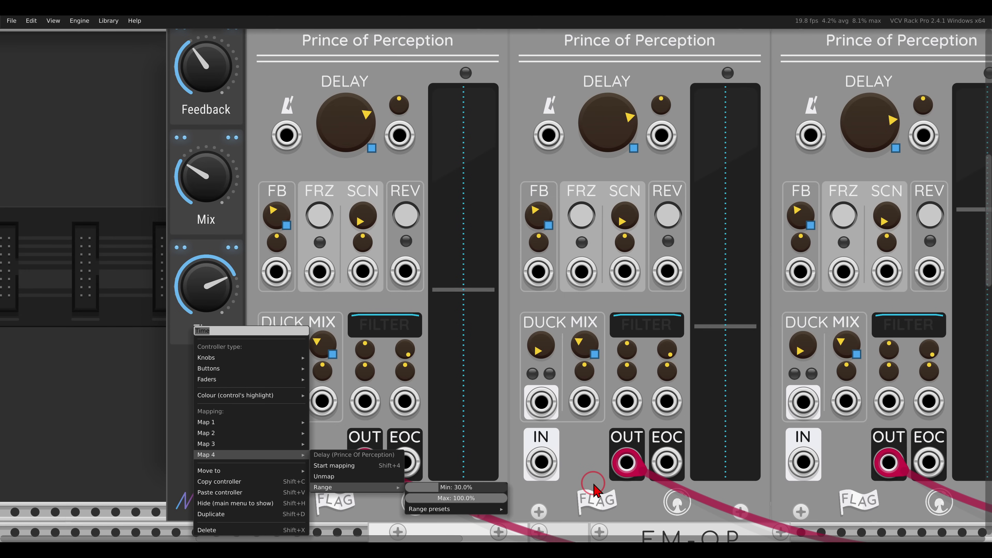
# Step: Turn the Time knob up slightly and check the delay time on each of the delays
pyautogui.click(201, 305)
pyautogui.moveTo(201, 304); pyautogui.dragTo(197, 301)
pyautogui.click(344, 142)
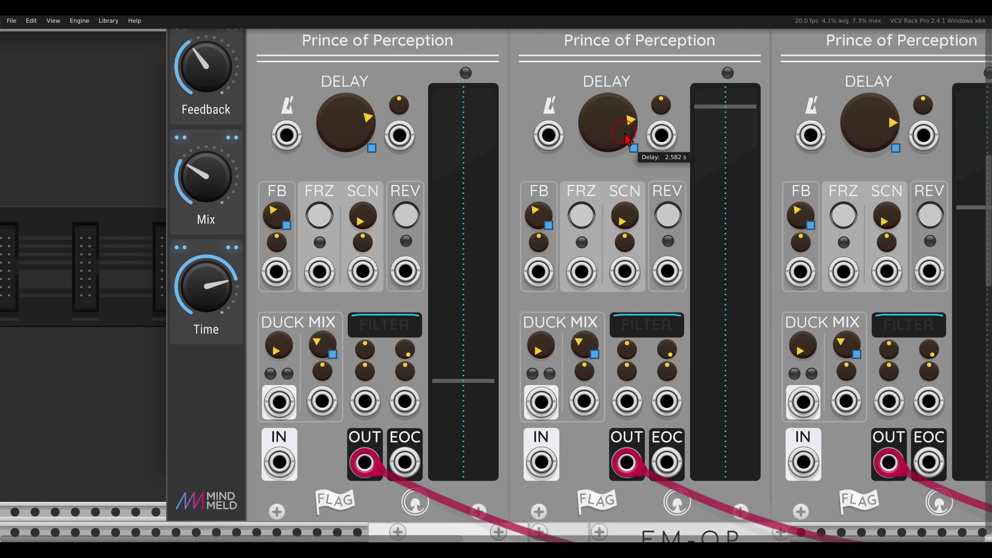
pyautogui.moveTo(642, 166); pyautogui.dragTo(445, 173)
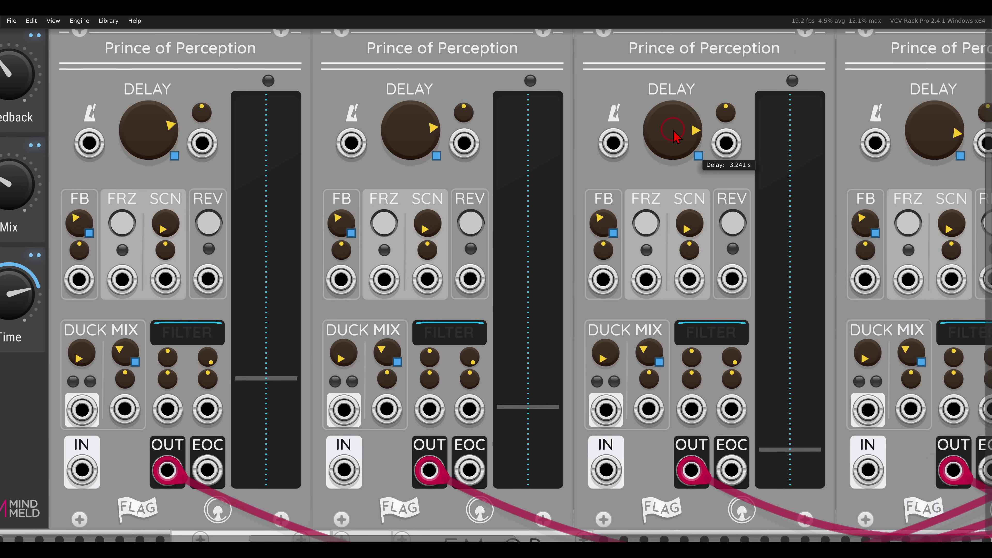
pyautogui.moveTo(853, 133); pyautogui.dragTo(762, 132)
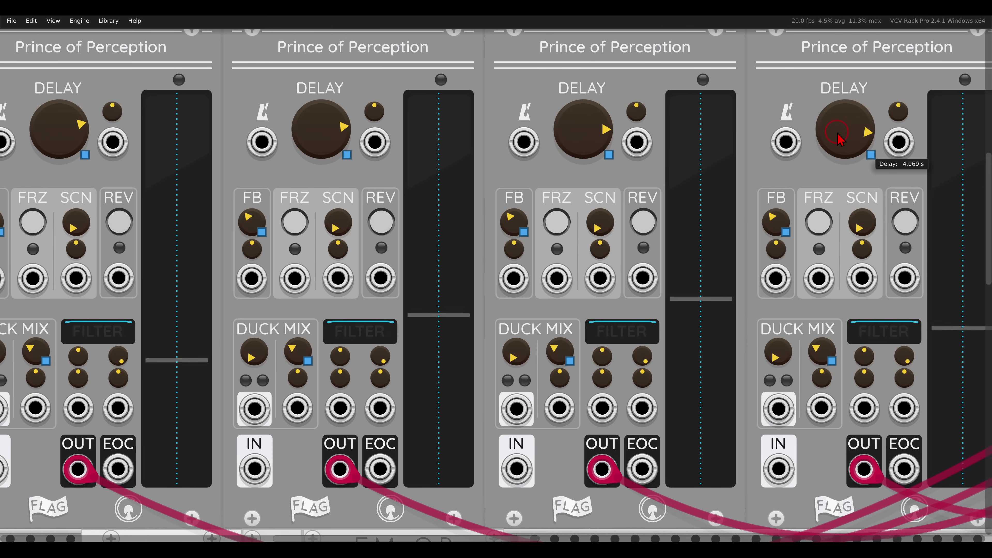
# Step: Move PatchMaster away from the delays and insert a VCV MIX module between it and the first delay
pyautogui.scroll(-4, 468, 186)
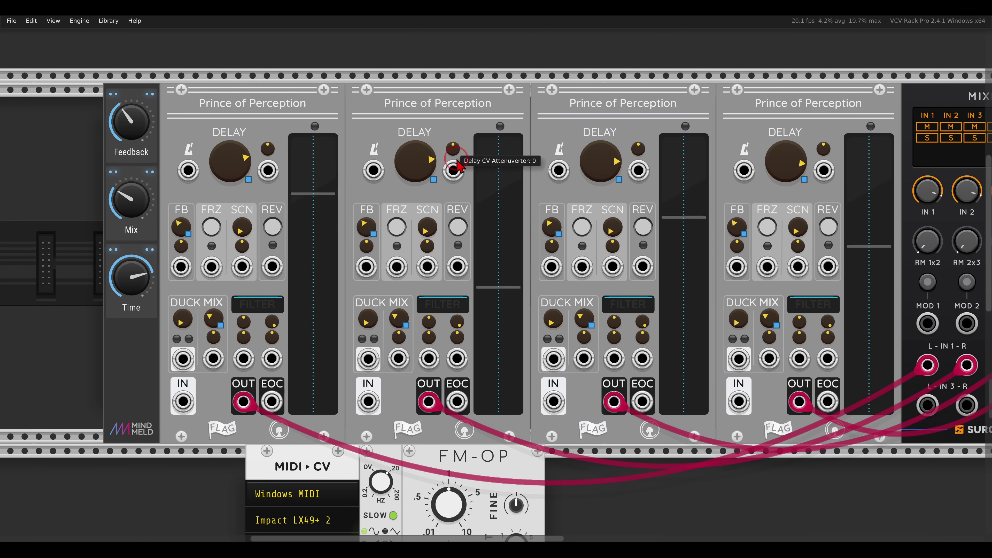
pyautogui.scroll(-3, 487, 247)
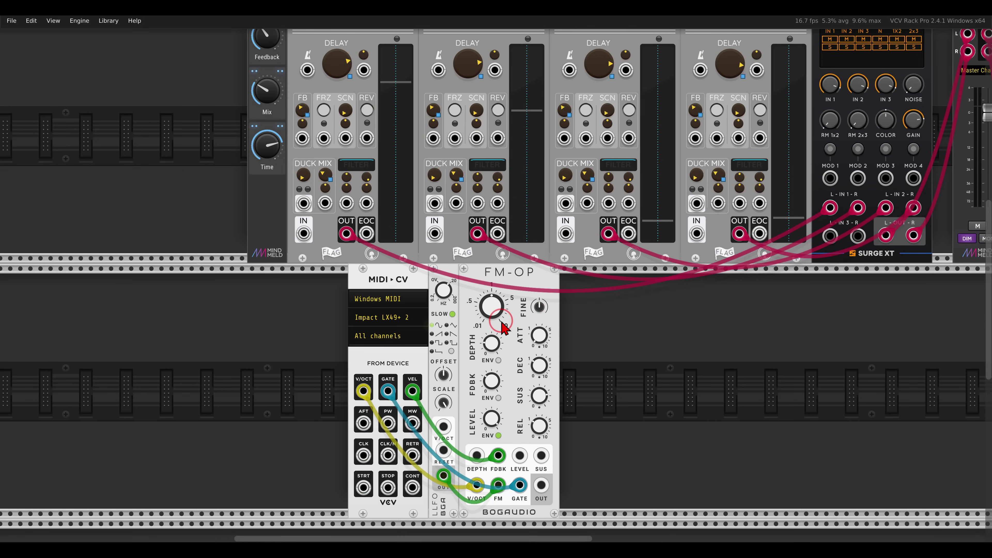
pyautogui.moveTo(353, 298); pyautogui.dragTo(419, 329)
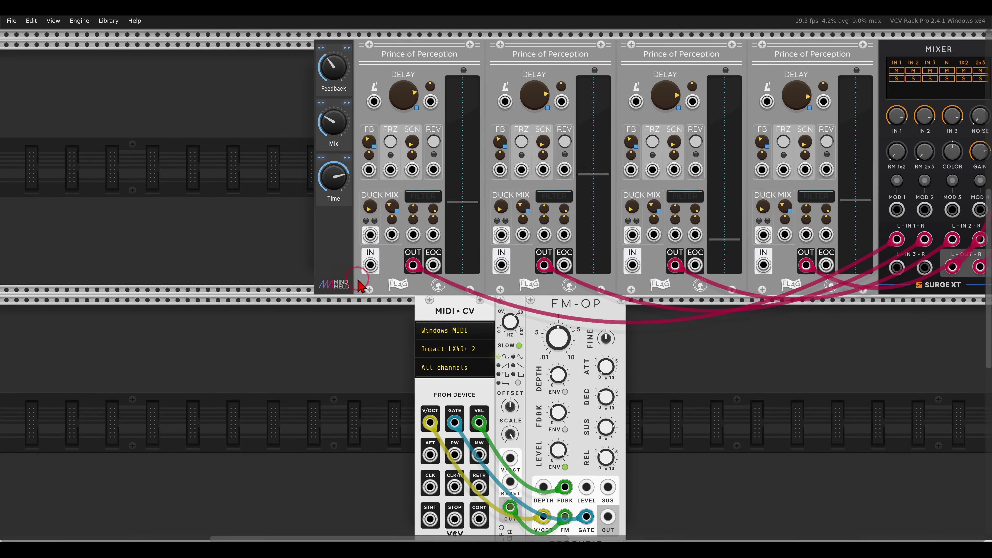
pyautogui.moveTo(342, 269); pyautogui.dragTo(291, 256)
pyautogui.rightClick(334, 235)
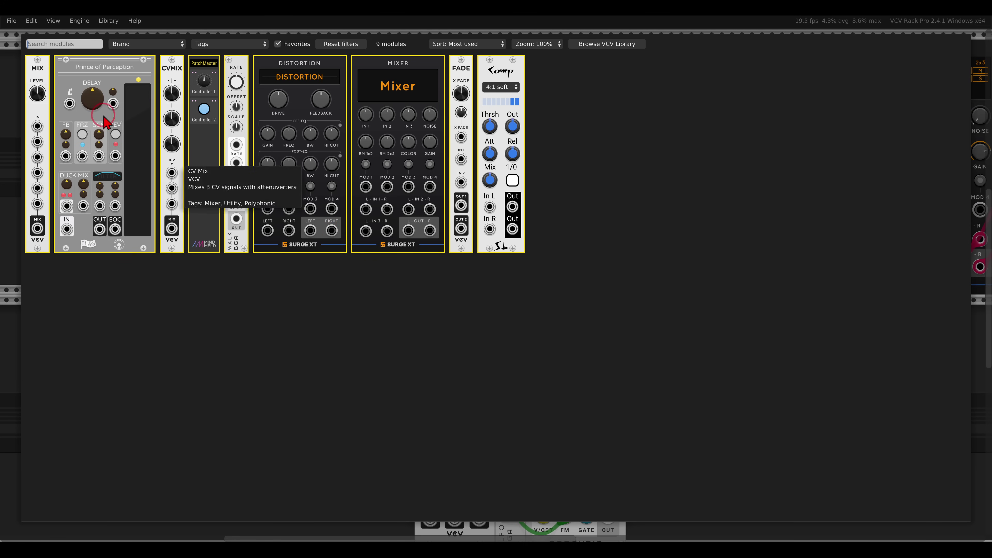
pyautogui.click(37, 68)
pyautogui.moveTo(163, 109); pyautogui.dragTo(356, 117)
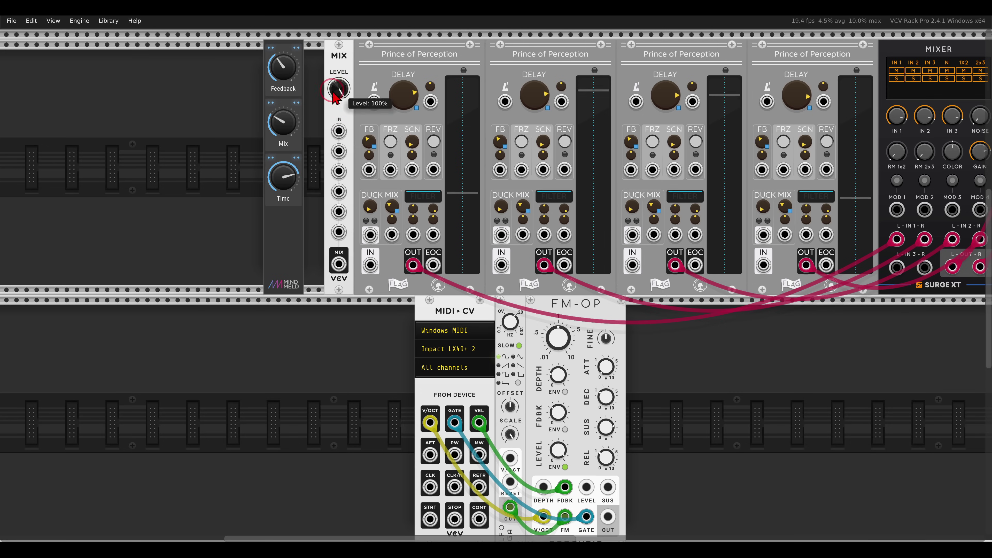
# Step: Patch the FM-OP output into the MIX module's first input and its MIX output into the IN of all four delays
pyautogui.moveTo(608, 516); pyautogui.dragTo(339, 131)
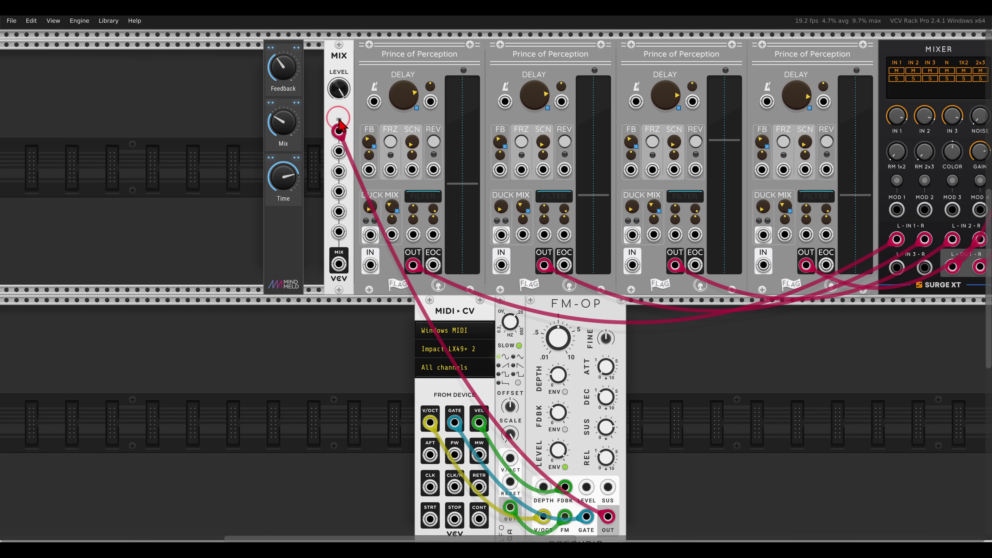
pyautogui.scroll(2, 343, 211)
pyautogui.scroll(2, 353, 260)
pyautogui.moveTo(349, 322); pyautogui.dragTo(899, 323)
pyautogui.hscroll(2, 750, 336)
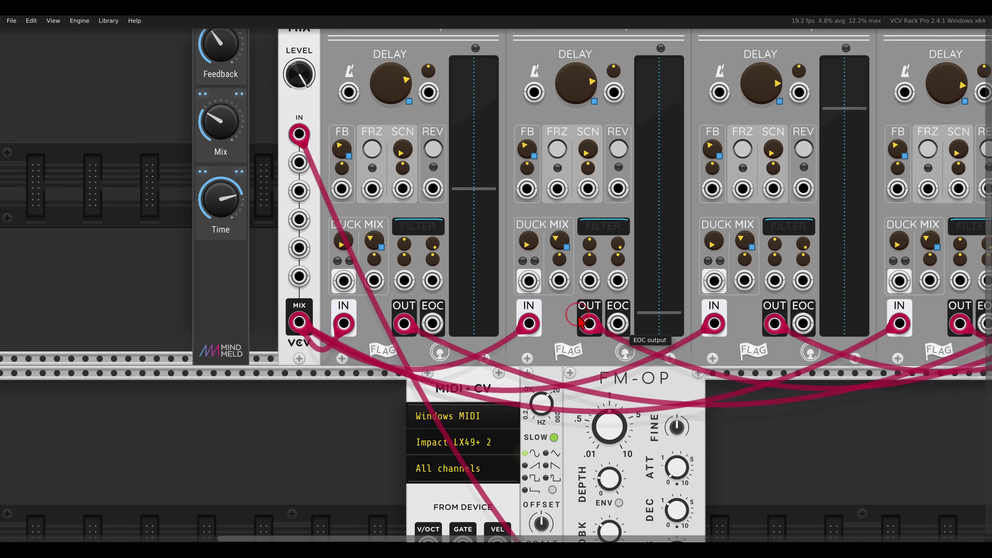
# Step: Lower the MIX module's level to about 75.3%
pyautogui.moveTo(299, 134); pyautogui.dragTo(299, 117)
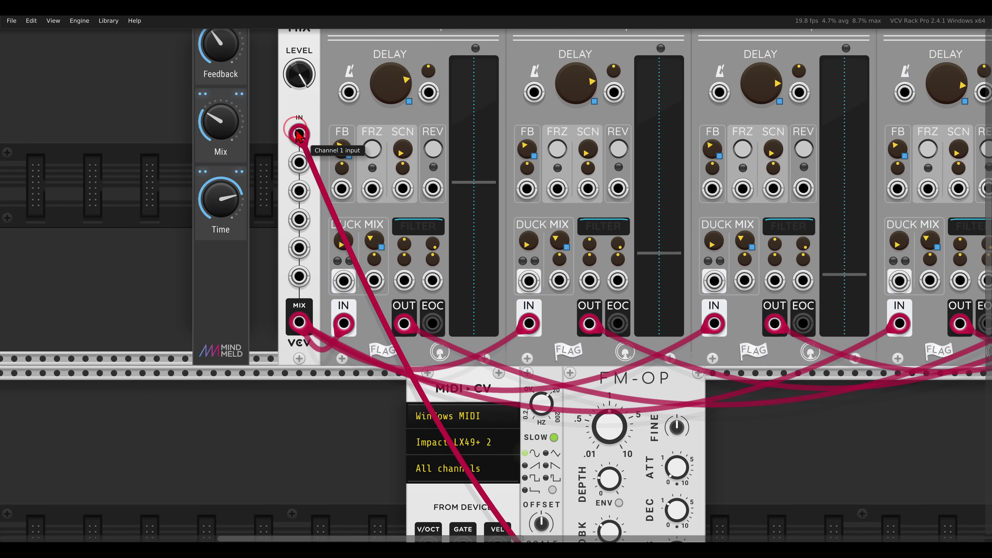
pyautogui.scroll(-2, 346, 201)
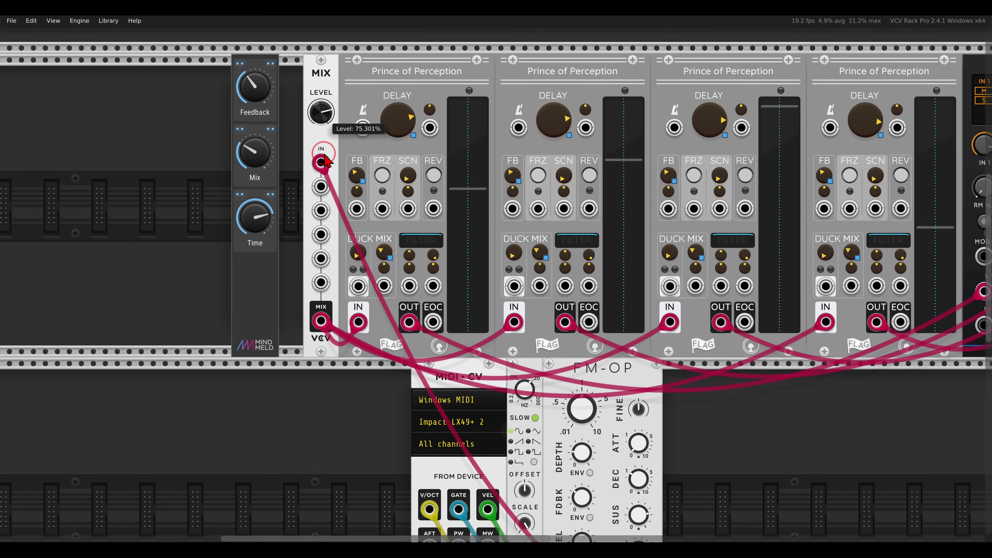
pyautogui.scroll(-2, 230, 270)
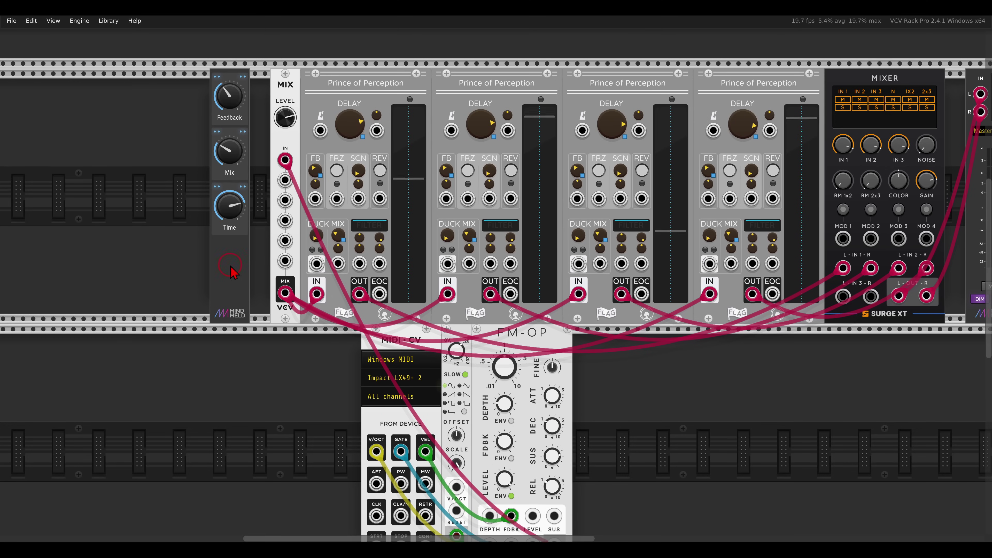
# Step: Turn the PatchMaster Mix knob up, raise Feedback to about 0.82 and set Time to about 0.78
pyautogui.moveTo(231, 267); pyautogui.dragTo(124, 246)
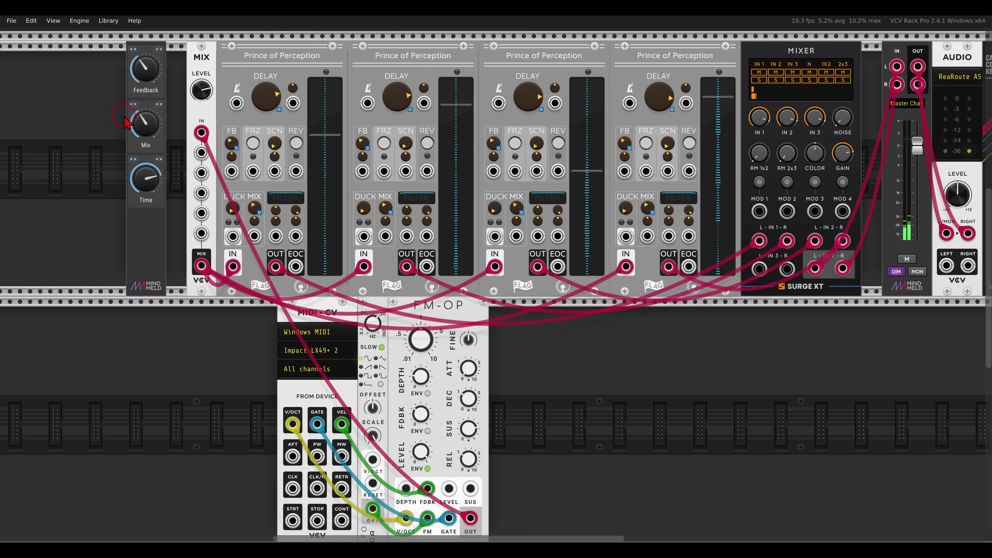
pyautogui.click(144, 74)
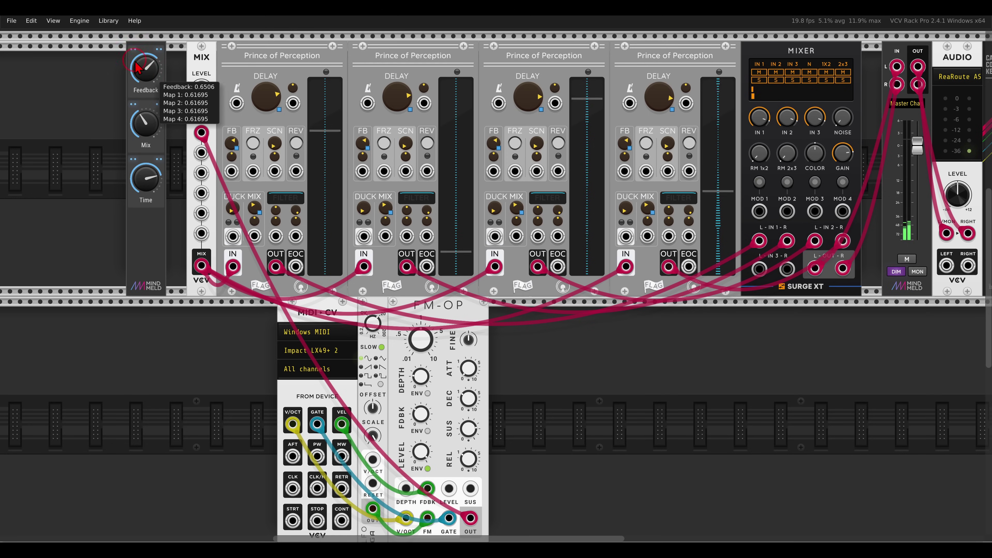
pyautogui.click(144, 78)
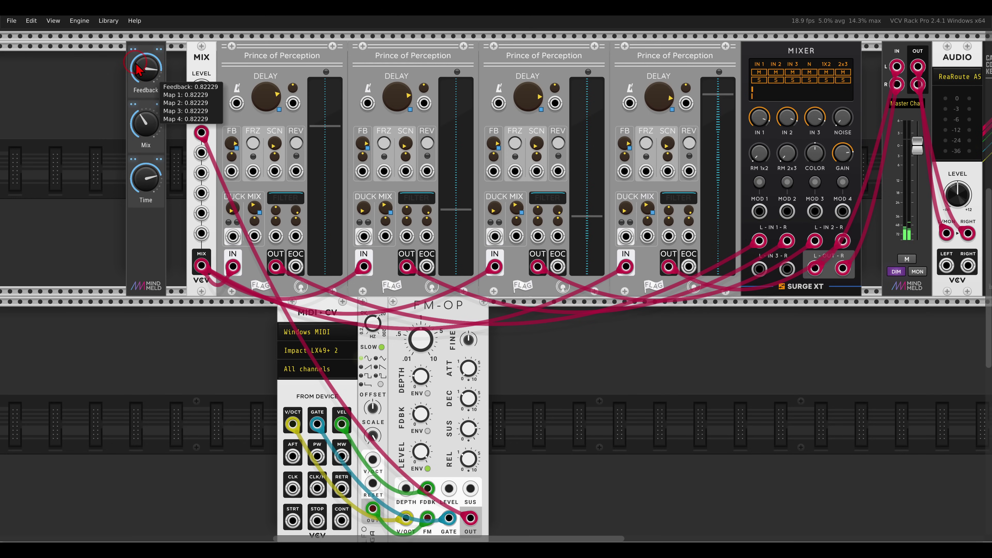
pyautogui.moveTo(212, 130); pyautogui.dragTo(229, 144)
pyautogui.moveTo(162, 191); pyautogui.dragTo(162, 200)
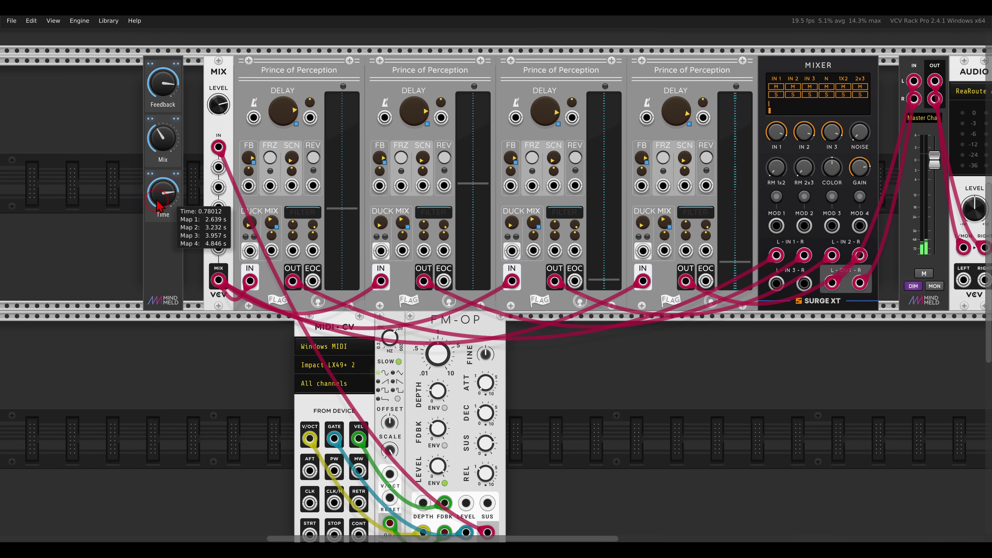
# Step: Turn the PatchMaster Feedback knob down to its minimum
pyautogui.moveTo(258, 195); pyautogui.dragTo(266, 217)
pyautogui.scroll(1, 368, 195)
pyautogui.moveTo(399, 177); pyautogui.dragTo(399, 197)
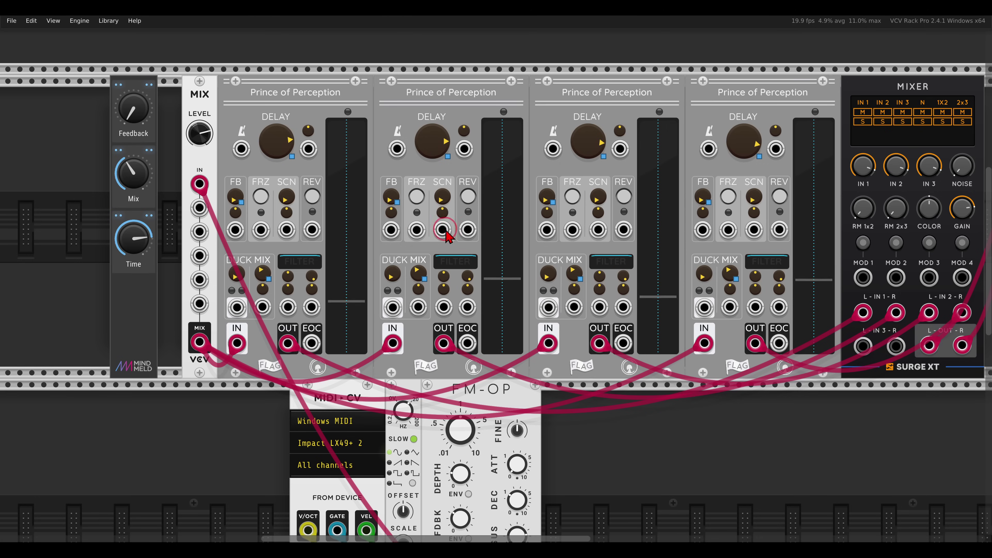
# Step: Insert a Surge XT Distortion module between the mixer and the master channel and route the mixer's output through it
pyautogui.scroll(-1, 626, 104)
pyautogui.hscroll(4, 626, 105)
pyautogui.moveTo(625, 105); pyautogui.dragTo(465, 110)
pyautogui.rightClick(549, 149)
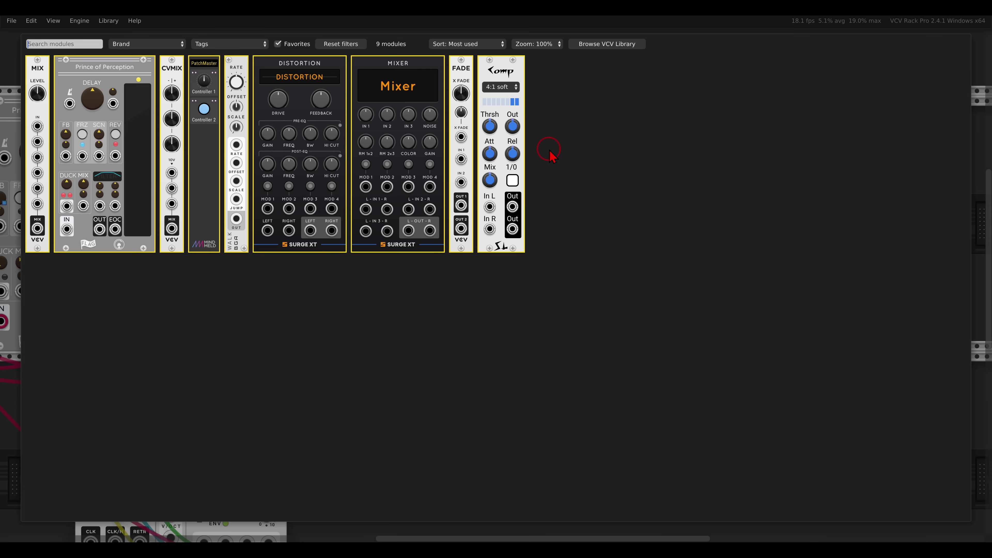
pyautogui.click(310, 99)
pyautogui.moveTo(692, 122)
pyautogui.mouseDown()
pyautogui.moveTo(556, 255)
pyautogui.moveTo(517, 322)
pyautogui.moveTo(630, 223)
pyautogui.moveTo(545, 324)
pyautogui.moveTo(695, 123)
pyautogui.mouseUp()
pyautogui.moveTo(695, 139); pyautogui.dragTo(600, 323)
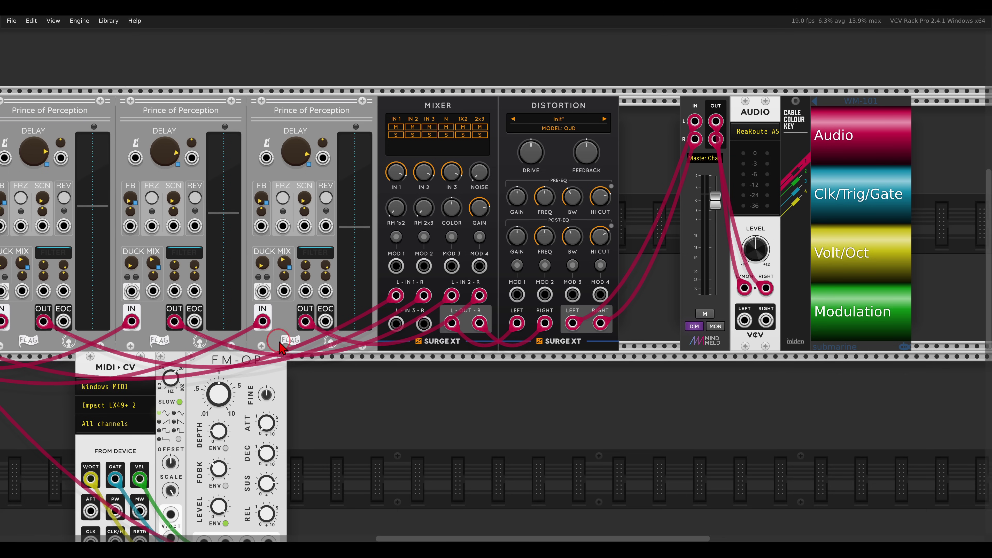
# Step: Try lowering the first delay's DJ Center filter knob to about 0.35
pyautogui.scroll(5, 429, 295)
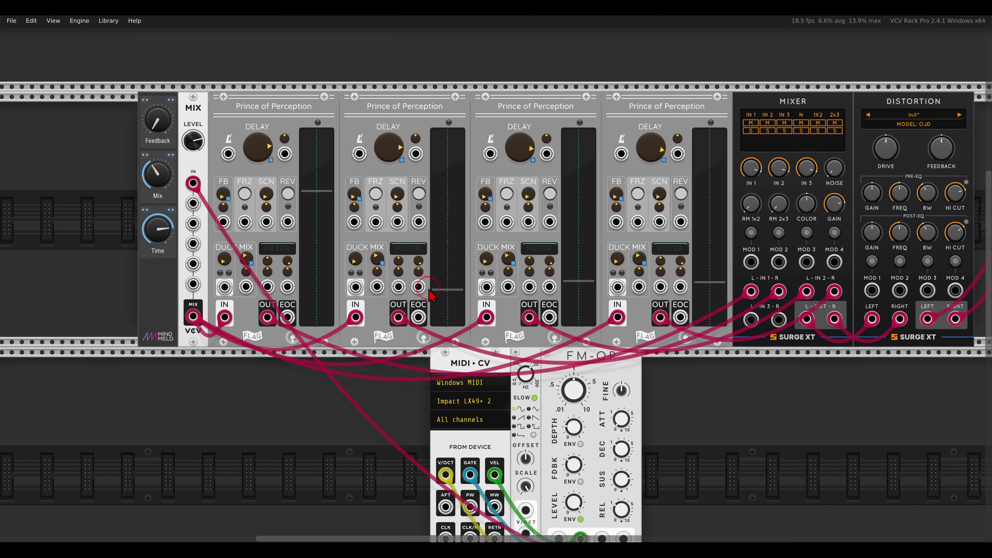
pyautogui.scroll(2, 429, 295)
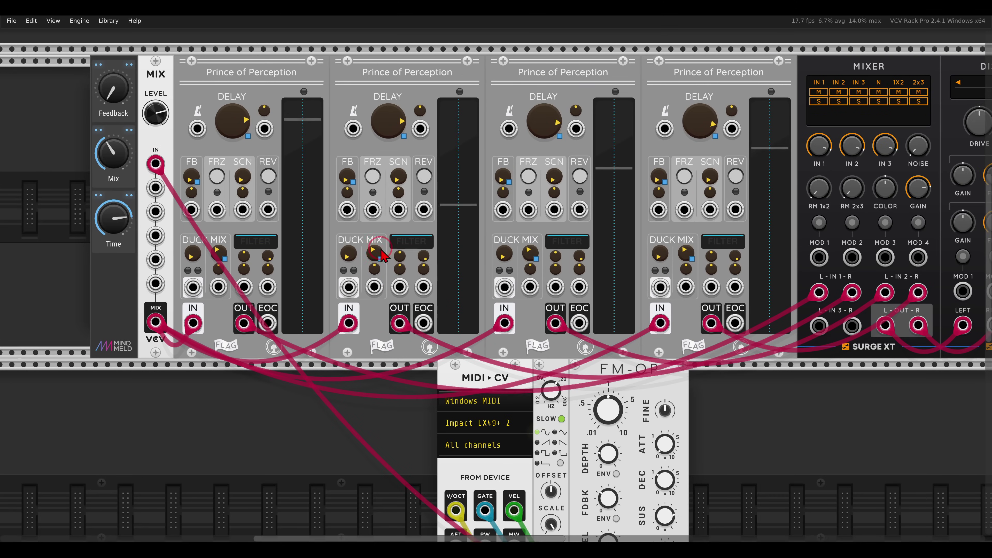
pyautogui.moveTo(246, 258)
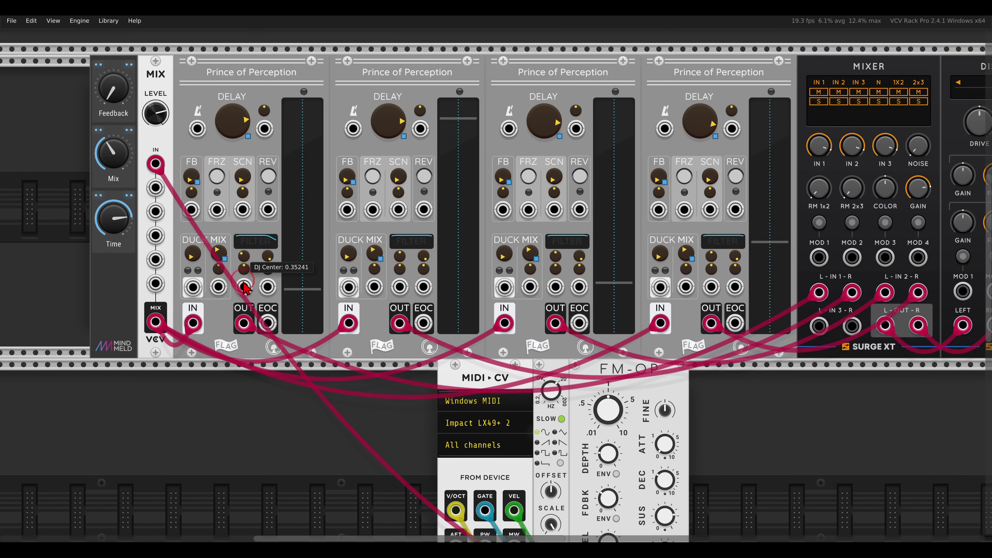
pyautogui.moveTo(245, 261); pyautogui.dragTo(436, 282)
# Step: Add a fourth controller below Time on PatchMaster and make it a large bipolar knob
pyautogui.scroll(2, 337, 285)
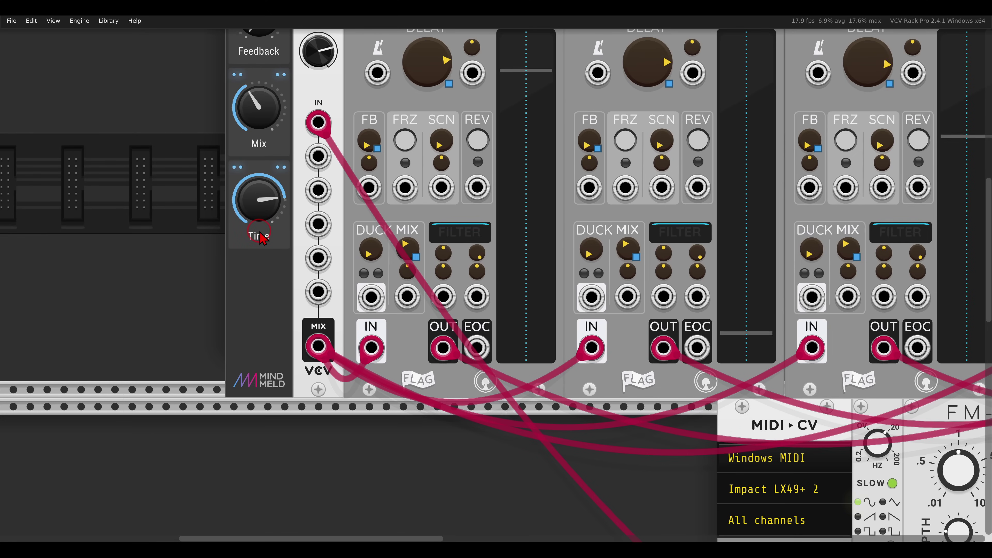
pyautogui.hotkey('ctrl', 'd')
pyautogui.rightClick(246, 270)
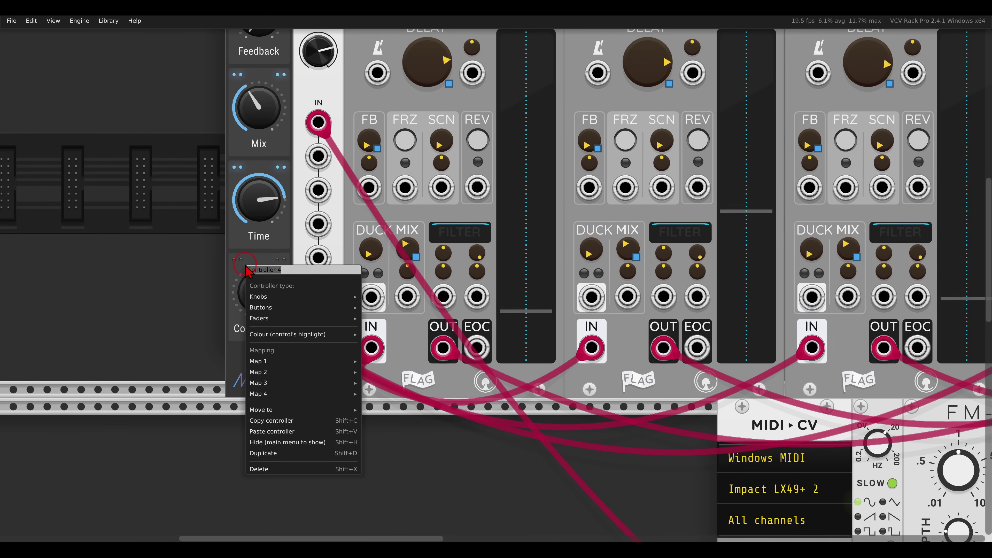
pyautogui.moveTo(301, 296)
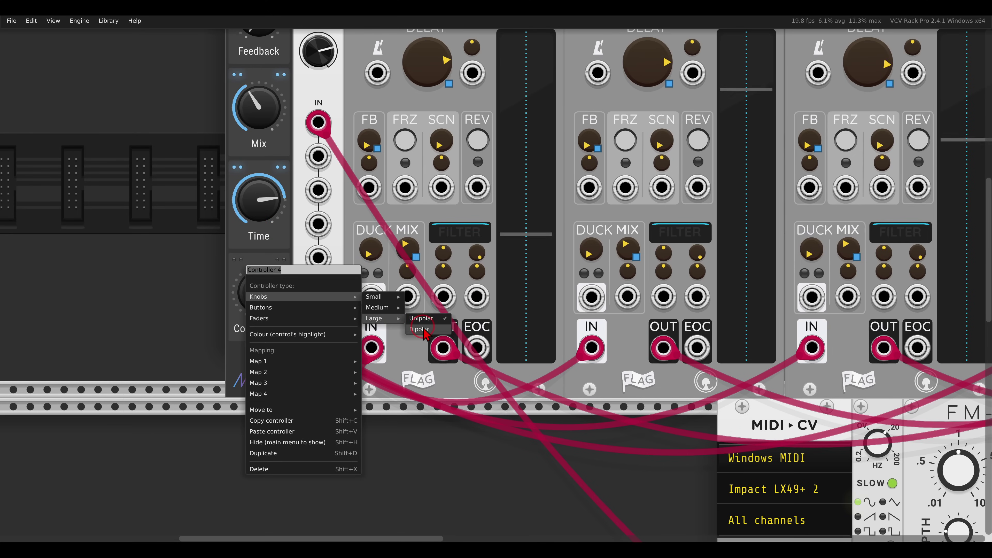
pyautogui.click(407, 319)
# Step: Rename the fourth PatchMaster controller as "LP HP", then try the knob and reset it to its centre
pyautogui.rightClick(264, 330)
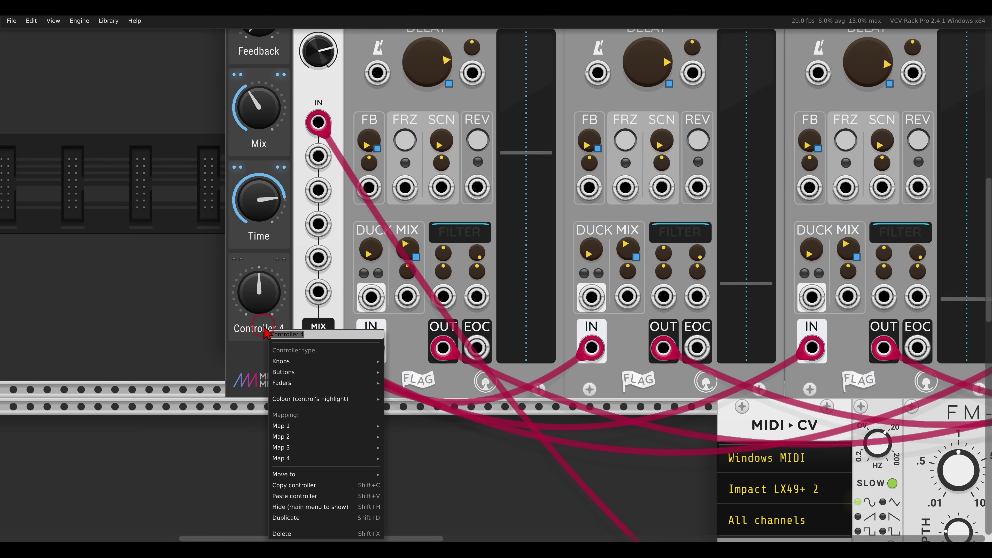
pyautogui.write('LP           HP')
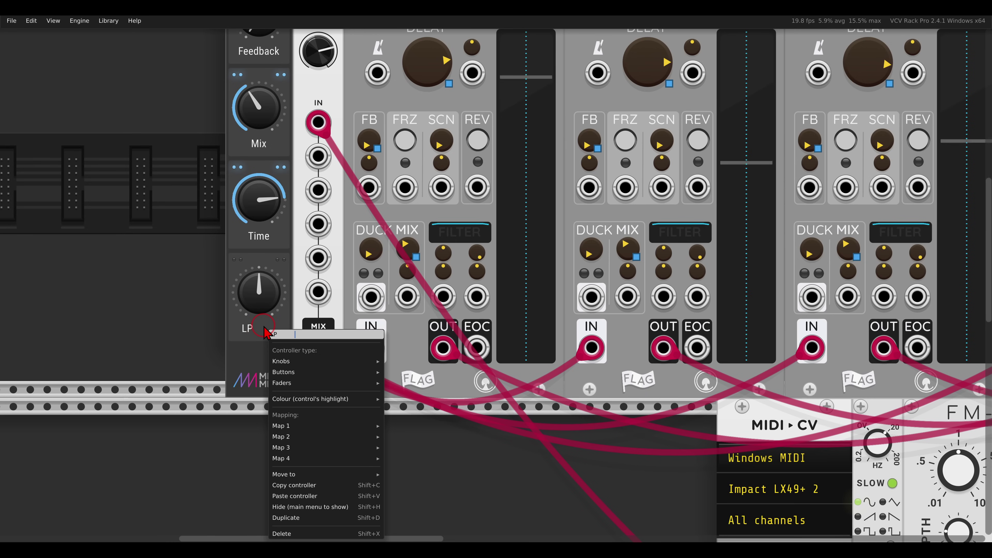
pyautogui.click(189, 260)
pyautogui.moveTo(259, 288); pyautogui.dragTo(215, 295)
pyautogui.doubleClick(259, 289)
# Step: Map the LP HP knob to the DJ Center filter control of all four delays and leave it centred
pyautogui.scroll(-2, 253, 290)
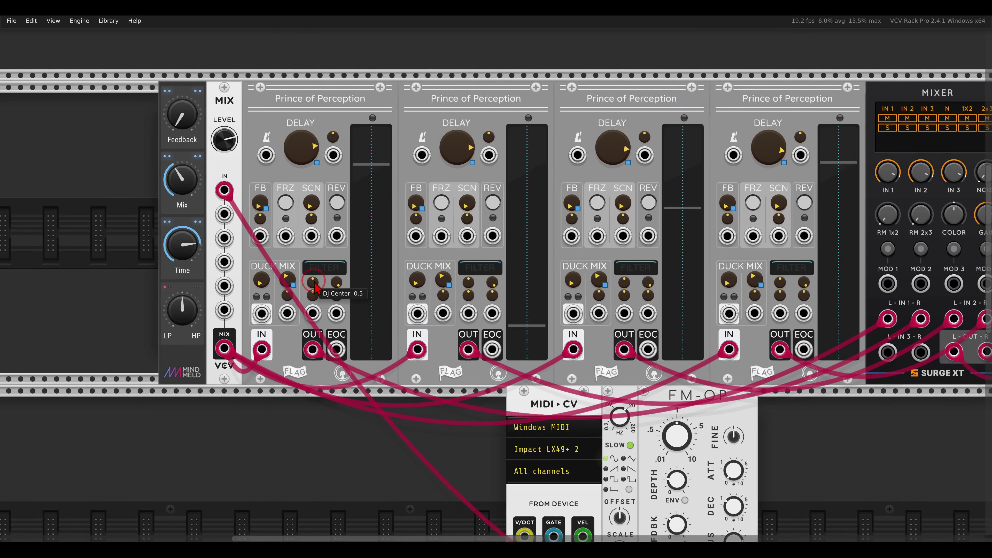
pyautogui.click(468, 283)
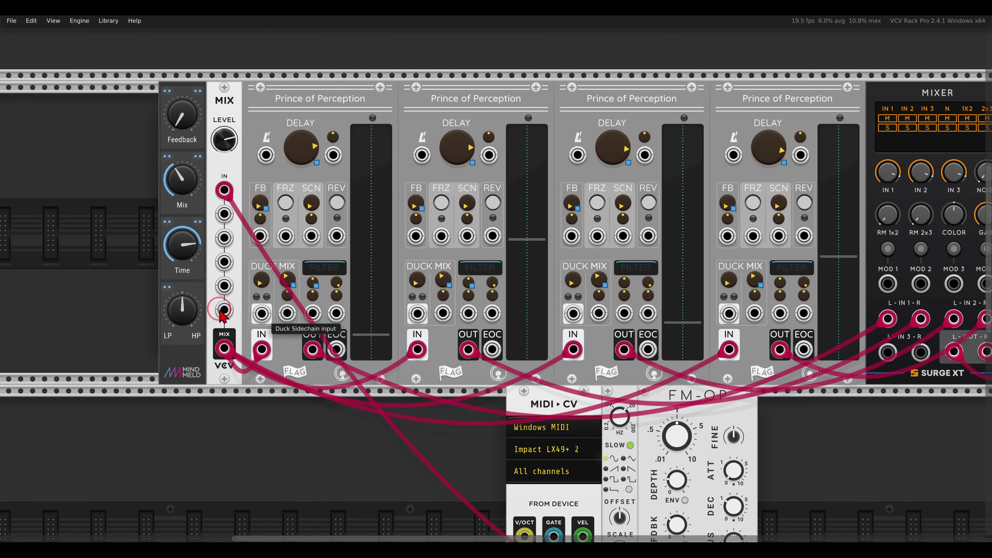
pyautogui.click(195, 287)
pyautogui.click(186, 305)
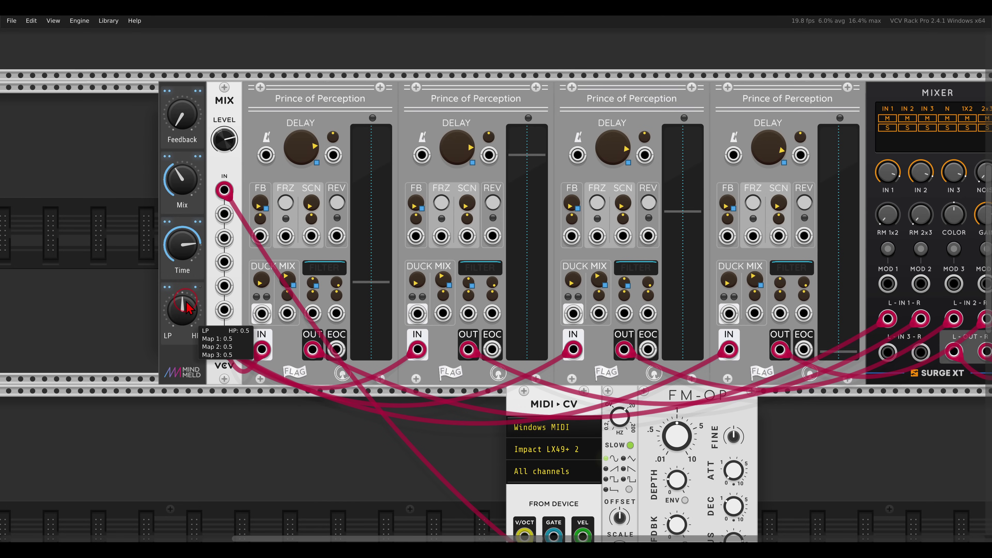
pyautogui.click(780, 284)
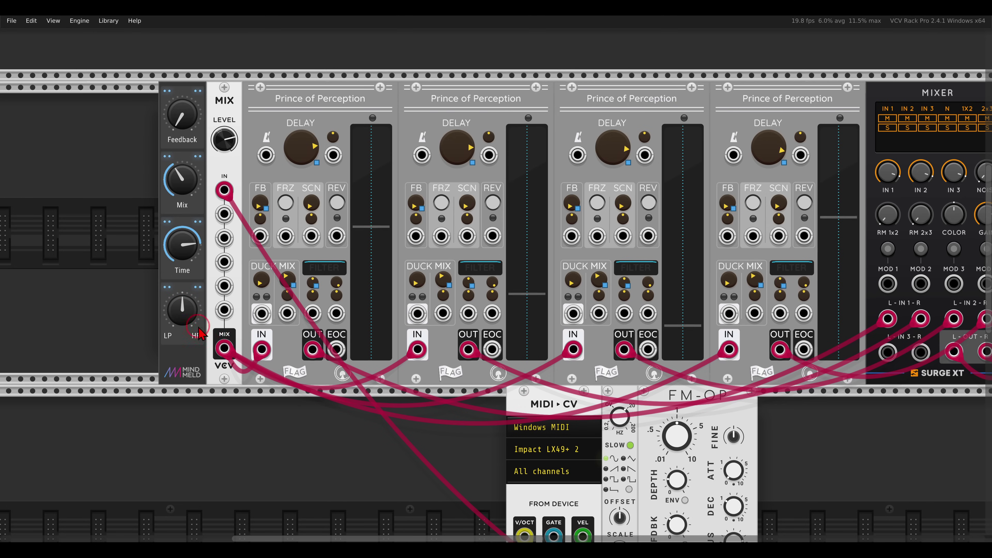
pyautogui.moveTo(190, 309)
pyautogui.mouseDown()
pyautogui.moveTo(190, 322)
pyautogui.moveTo(175, 291)
pyautogui.moveTo(173, 253)
pyautogui.moveTo(179, 315)
pyautogui.mouseUp()
pyautogui.doubleClick(179, 316)
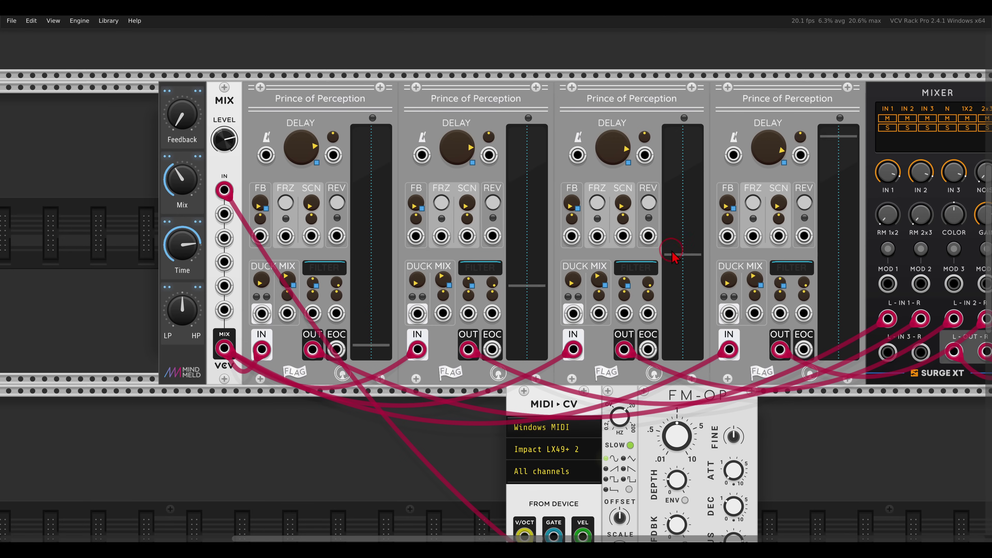
# Step: Add the Comp compressor module directly after the Distortion module
pyautogui.hscroll(10, 670, 250)
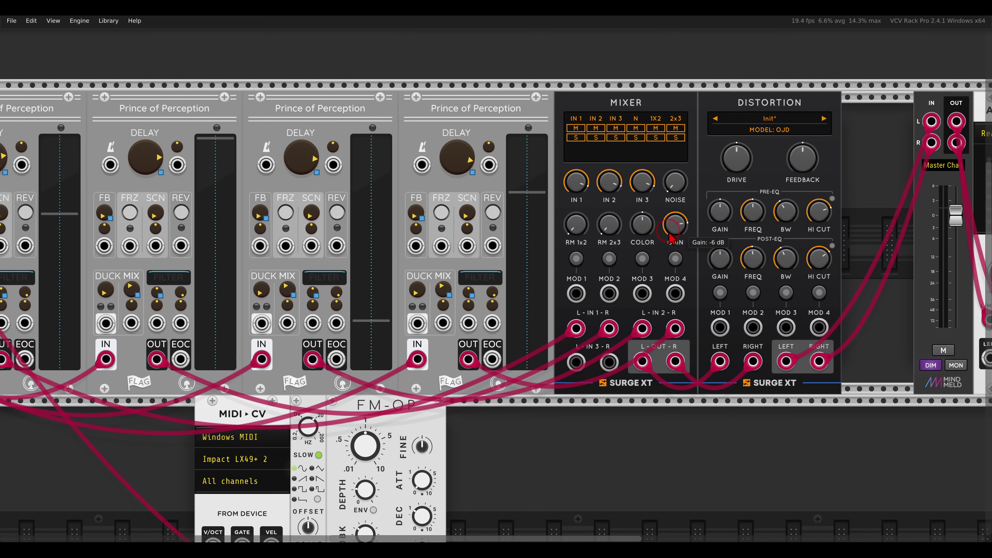
pyautogui.hscroll(5, 670, 236)
pyautogui.rightClick(655, 151)
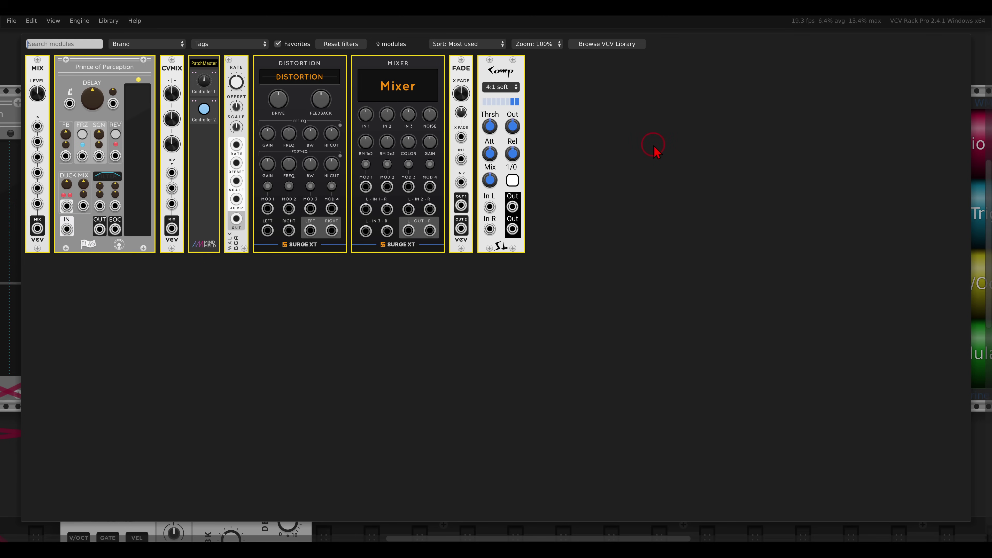
pyautogui.click(509, 70)
# Step: Route the distortion's left and right outputs into the compressor and connect the compressor's outputs to the master channel's L and R inputs
pyautogui.moveTo(796, 126); pyautogui.dragTo(650, 324)
pyautogui.moveTo(796, 148); pyautogui.dragTo(653, 364)
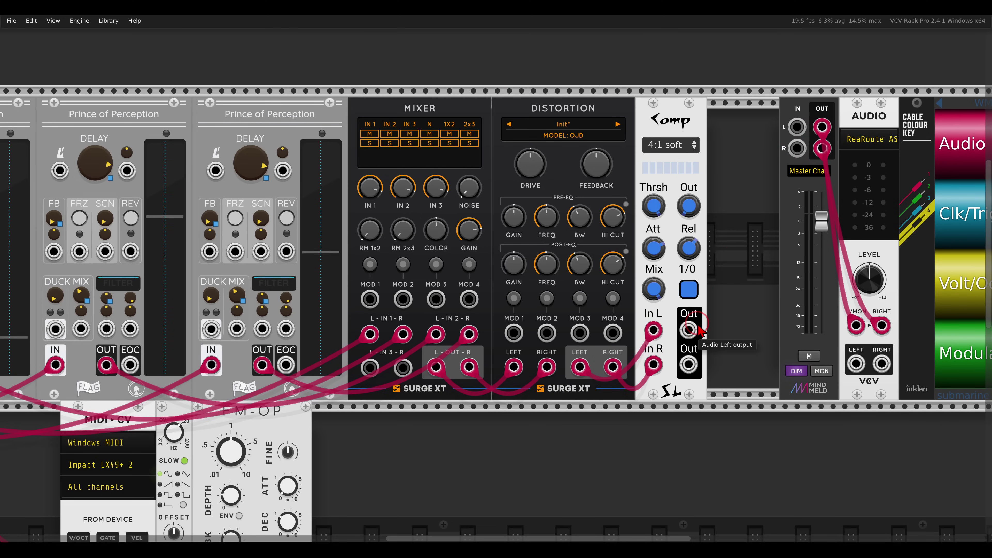
pyautogui.moveTo(689, 329); pyautogui.dragTo(689, 363)
pyautogui.click(722, 366)
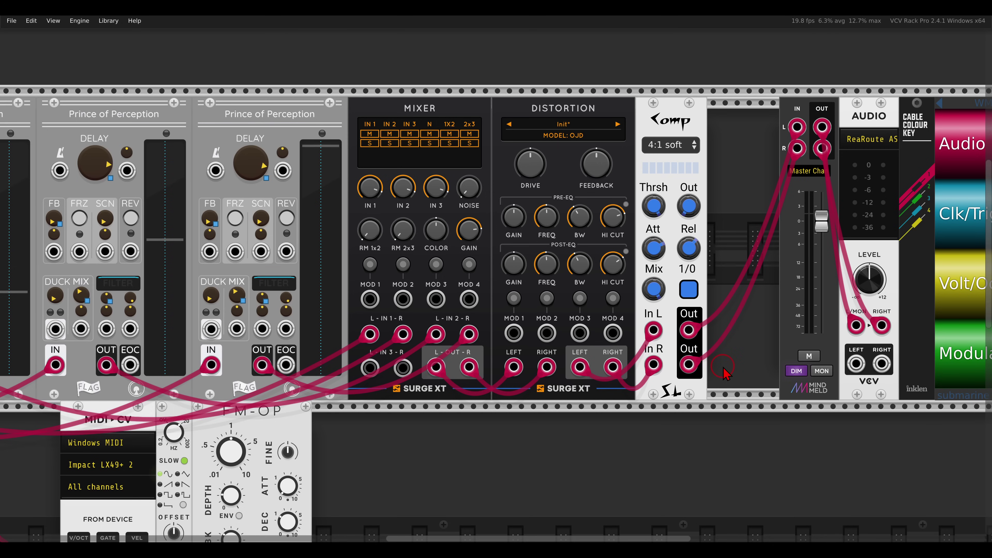
# Step: Move PatchMaster away from the Mix module to make room and place a duplicate of it directly beside it
pyautogui.moveTo(495, 343); pyautogui.dragTo(853, 331)
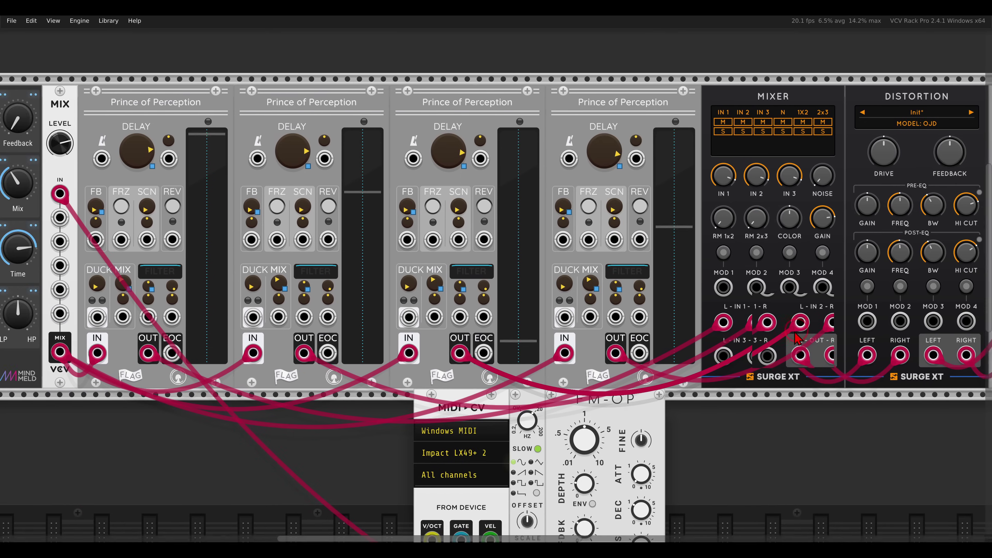
pyautogui.moveTo(484, 307); pyautogui.dragTo(658, 308)
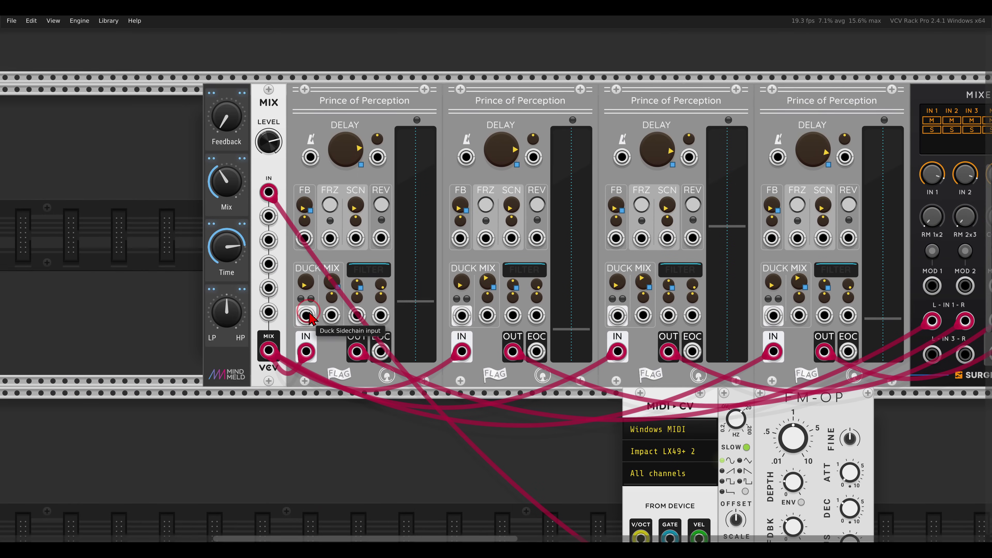
pyautogui.keyDown('ctrl'); pyautogui.scroll(2, 310, 310); pyautogui.keyUp('ctrl')
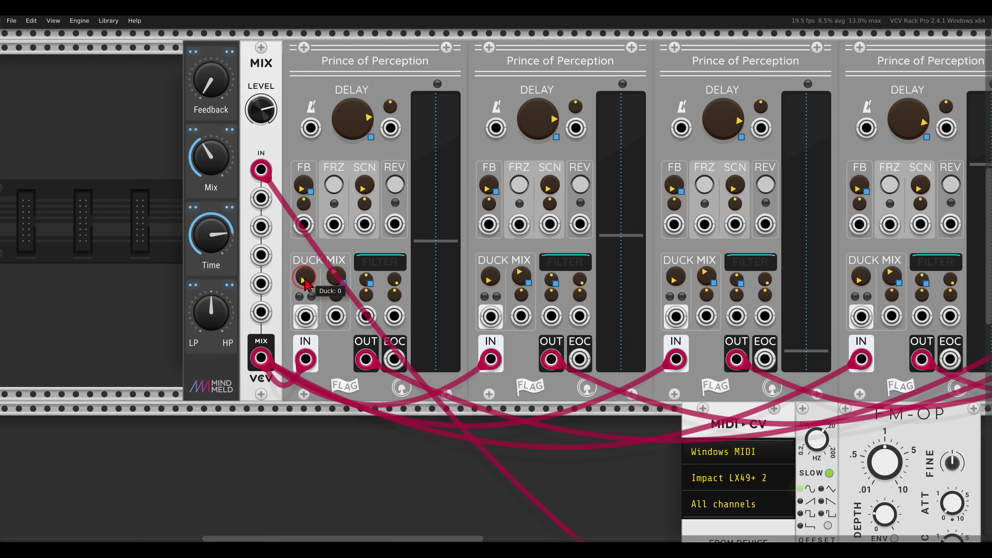
pyautogui.moveTo(304, 284); pyautogui.dragTo(303, 323)
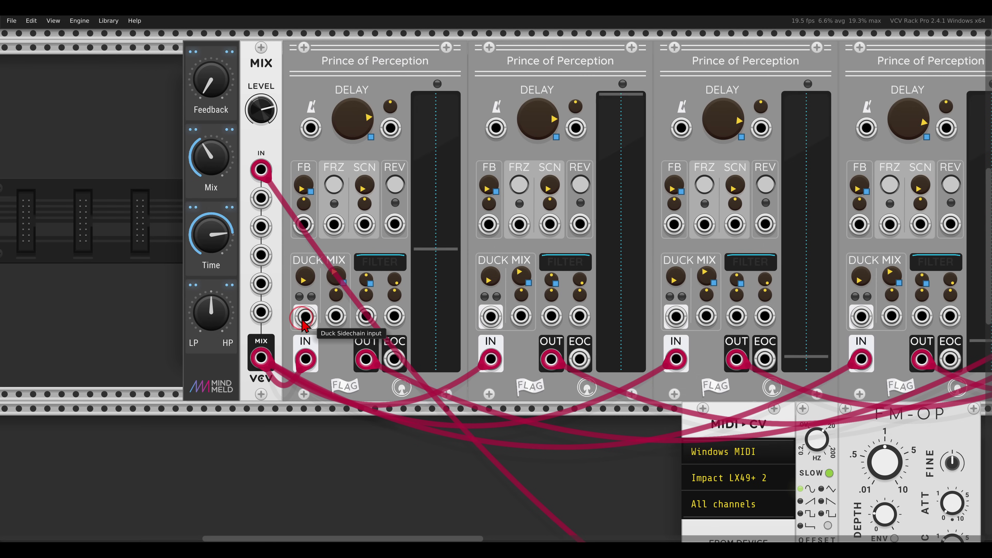
pyautogui.moveTo(226, 59); pyautogui.dragTo(139, 63)
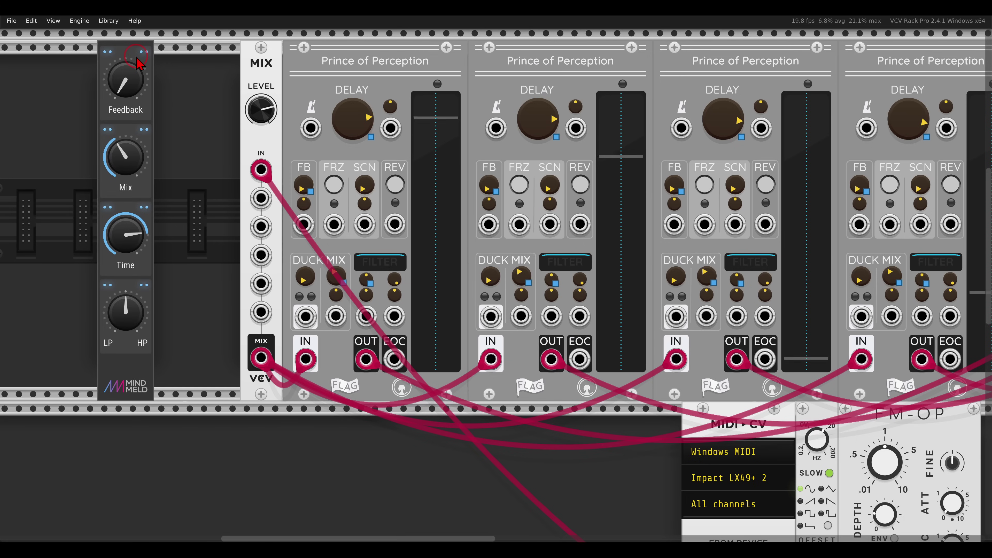
pyautogui.hotkey('ctrl', 'd')
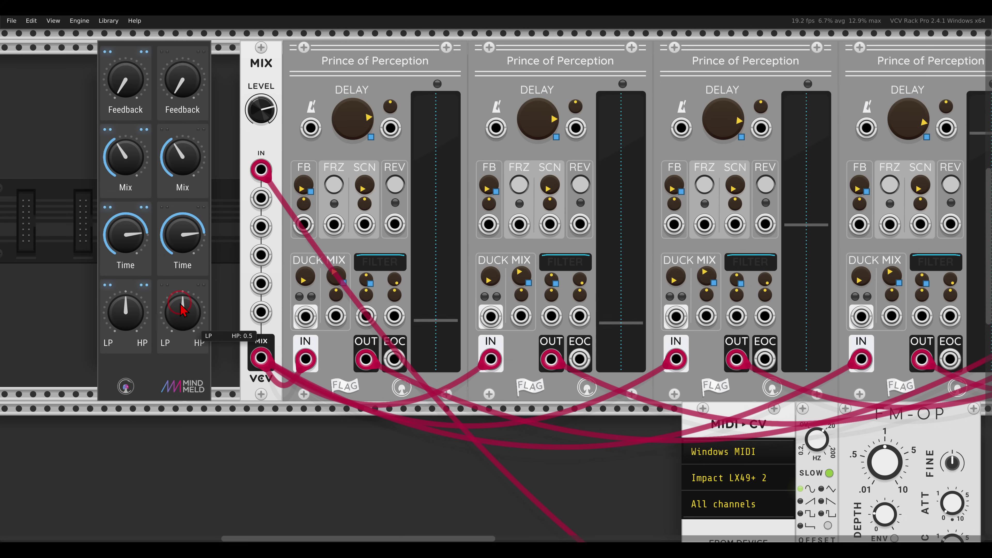
# Step: Delete the Mix, Time and LP HP controllers from the duplicate PatchMaster and rename its Feedback knob as "Sup"
pyautogui.press('Delete')
pyautogui.press('Delete')
pyautogui.press('Delete')
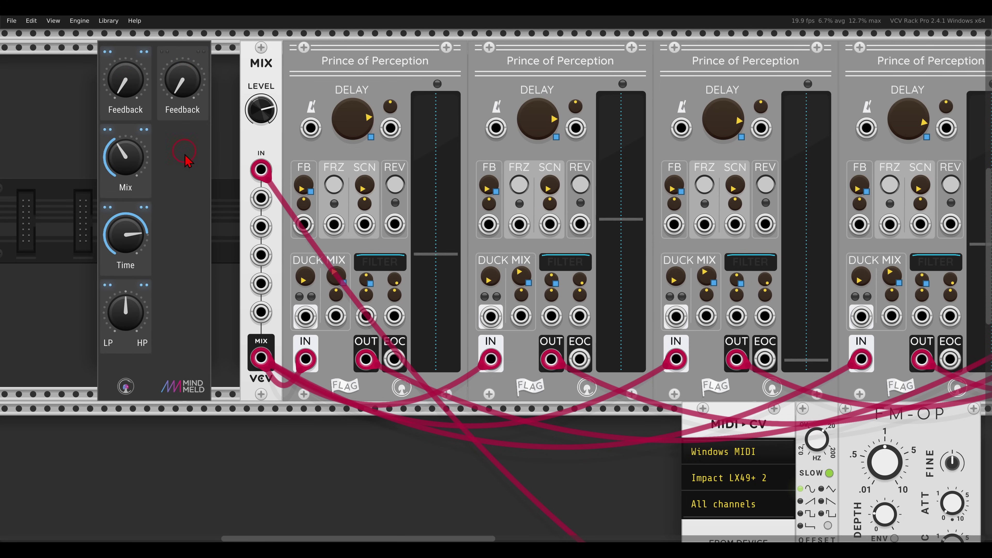
pyautogui.rightClick(178, 113)
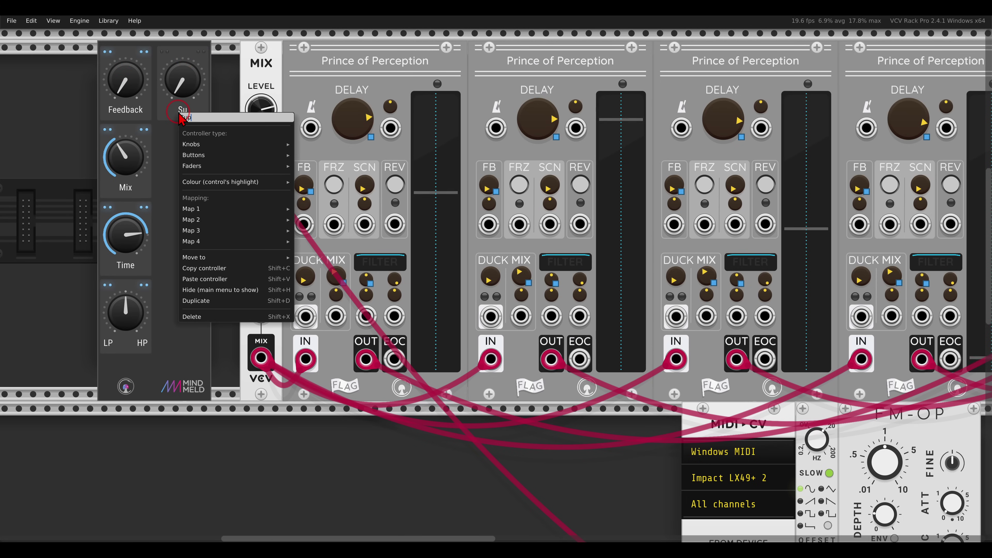
pyautogui.write('Sup')
pyautogui.click(218, 86)
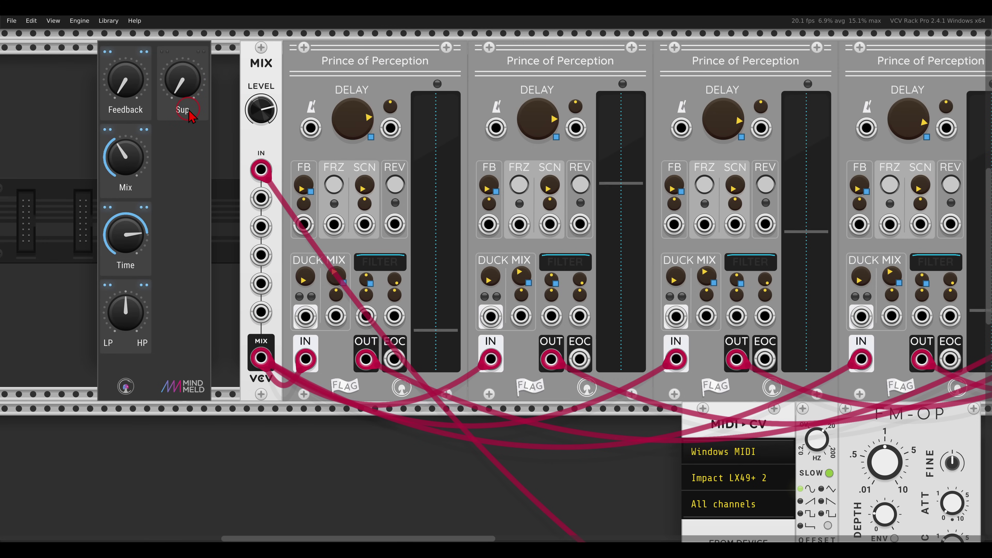
# Step: Map the Sup knob to the Duck control of all four delays and check the Cosmos pedal picture for remaining controls
pyautogui.click(305, 278)
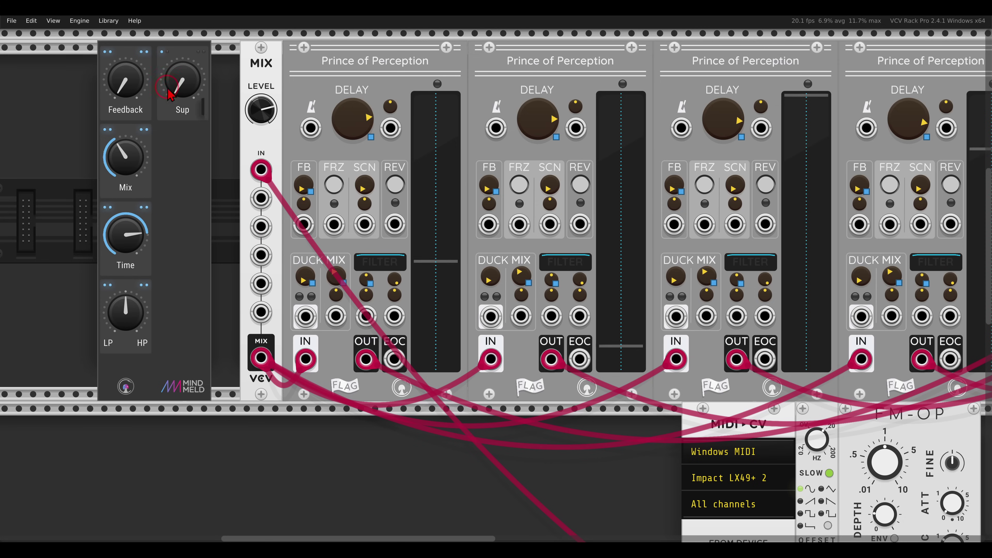
pyautogui.click(490, 277)
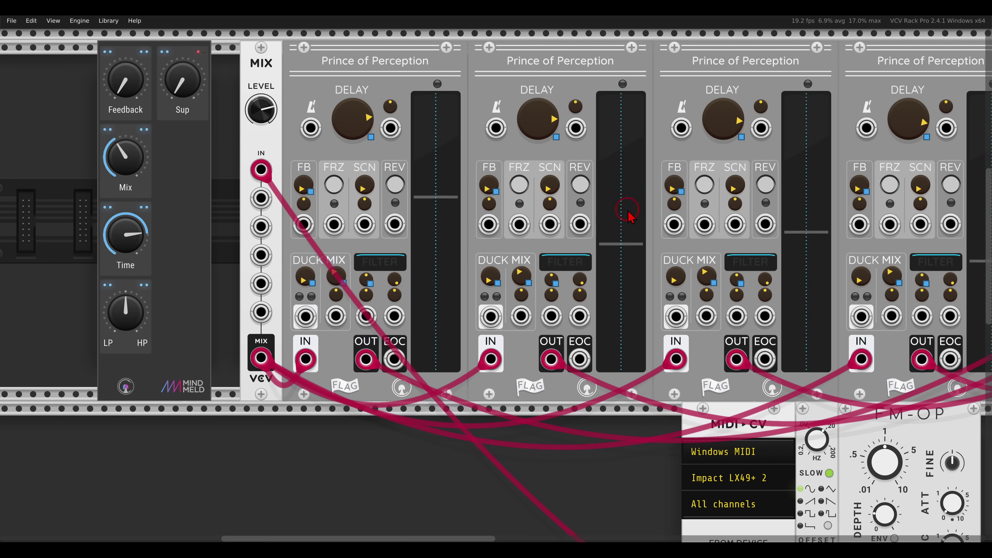
pyautogui.click(674, 277)
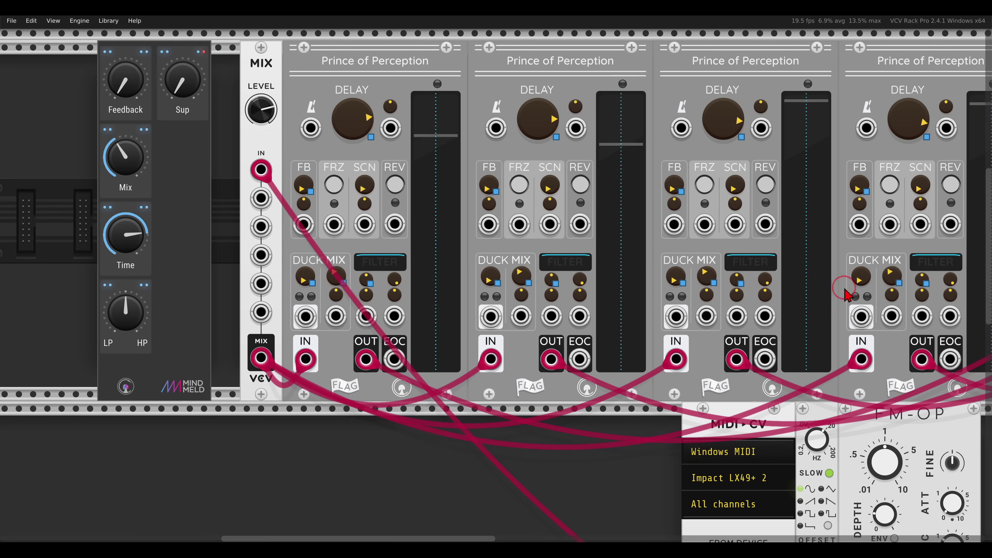
pyautogui.click(862, 279)
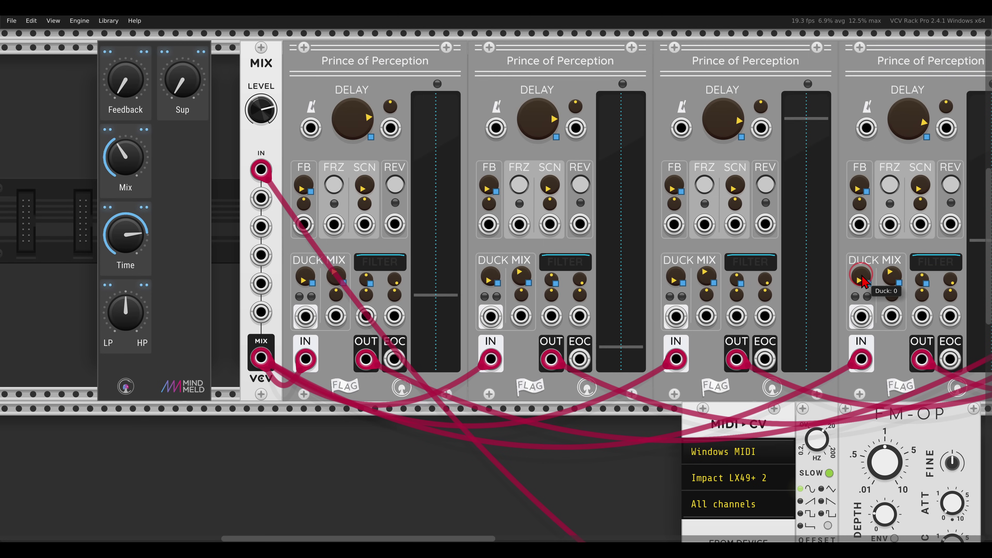
pyautogui.hotkey('alt', 'Tab')
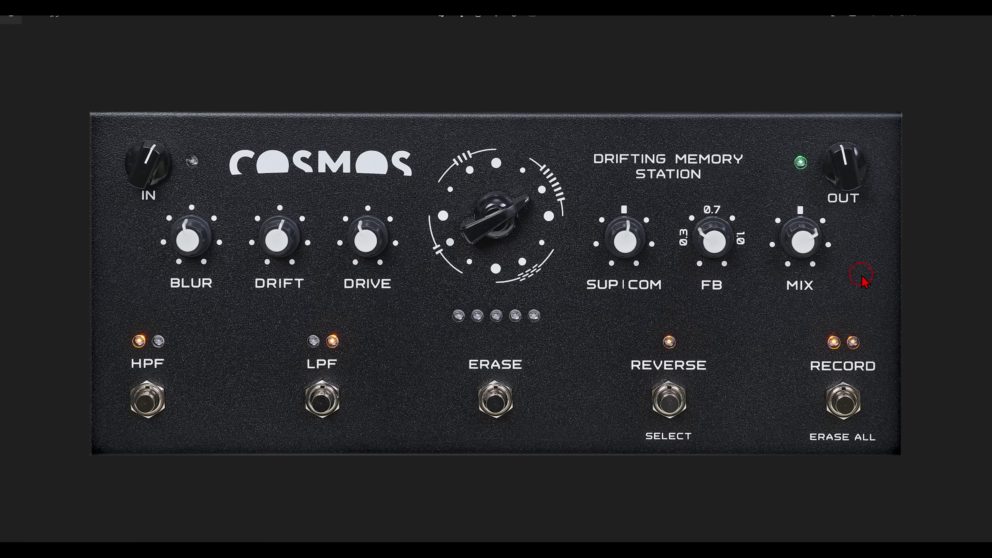
pyautogui.hotkey('alt', 'Tab')
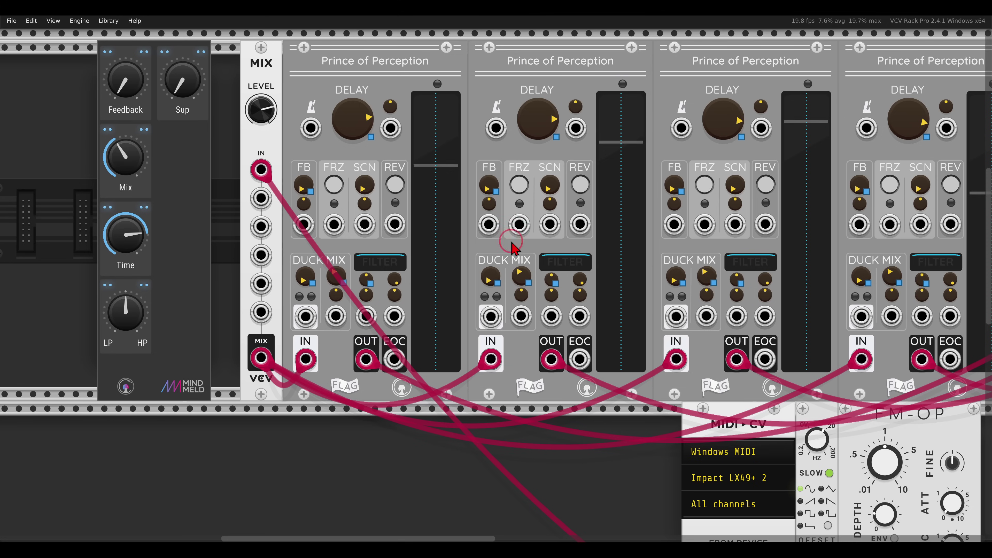
# Step: Add a large latched button below Sup on the second PatchMaster and rename it "Hold"
pyautogui.rightClick(181, 155)
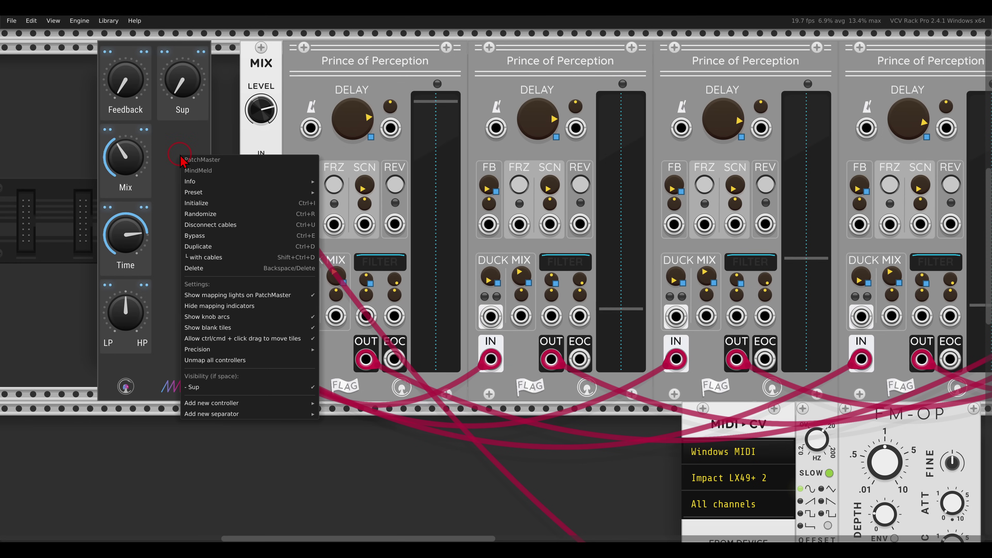
pyautogui.moveTo(304, 402)
pyautogui.moveTo(341, 414)
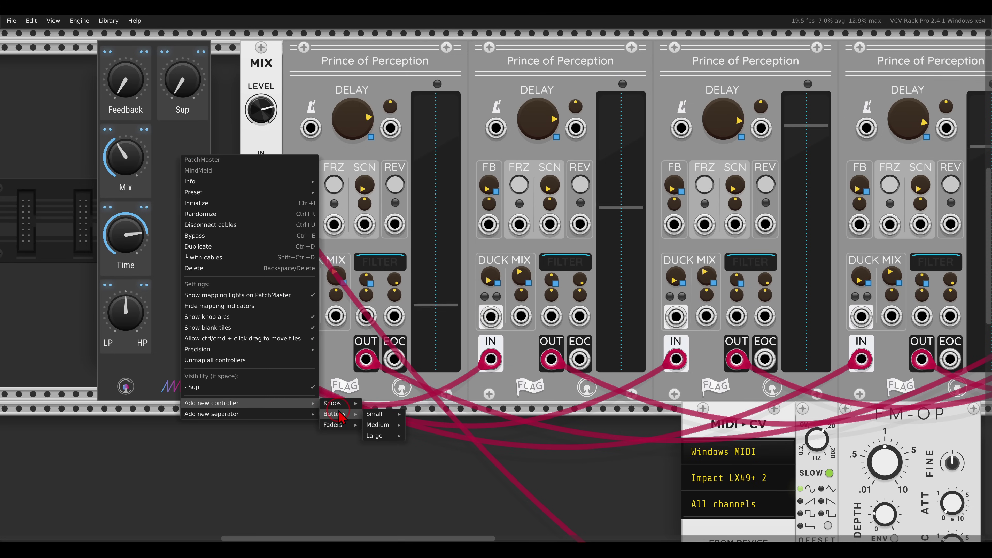
pyautogui.moveTo(377, 425)
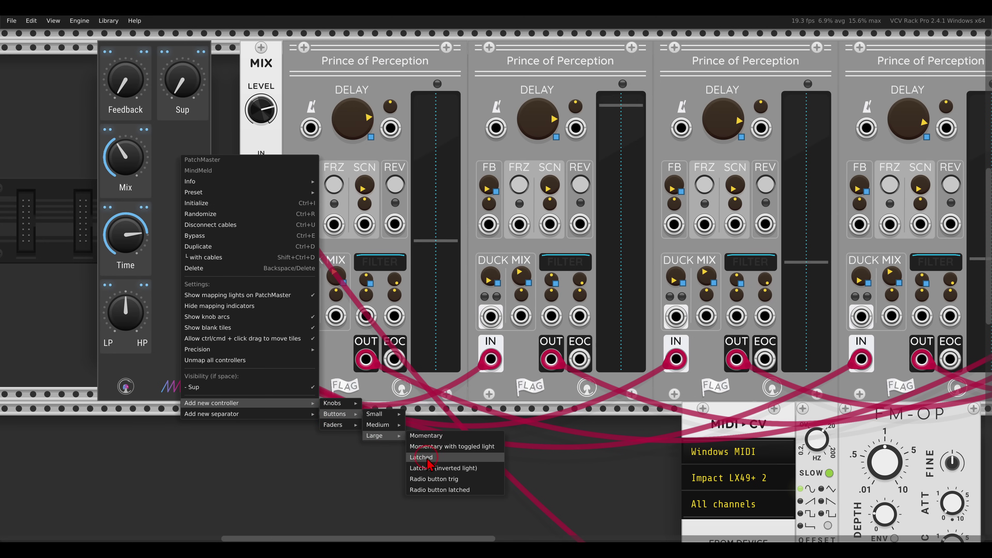
pyautogui.click(406, 430)
pyautogui.rightClick(195, 188)
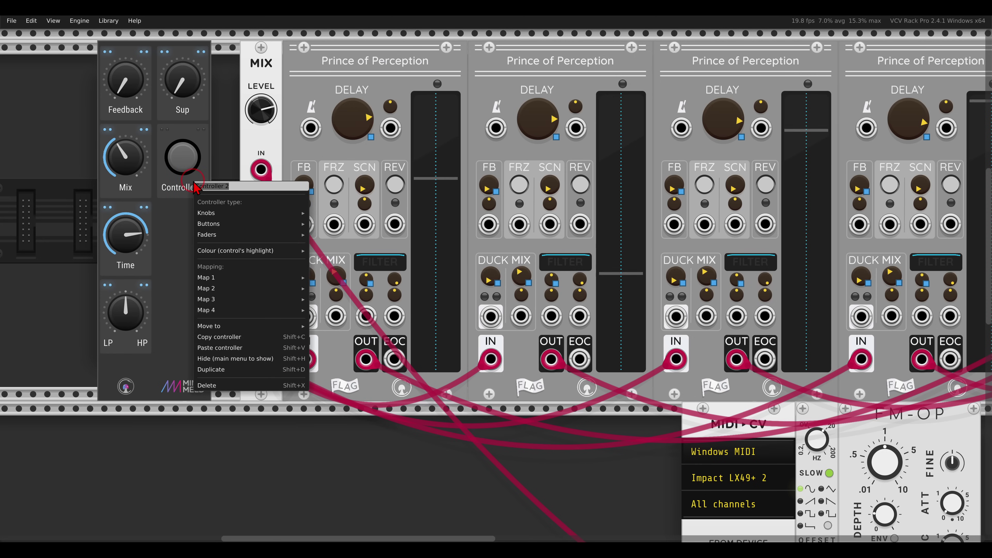
pyautogui.write('Hold')
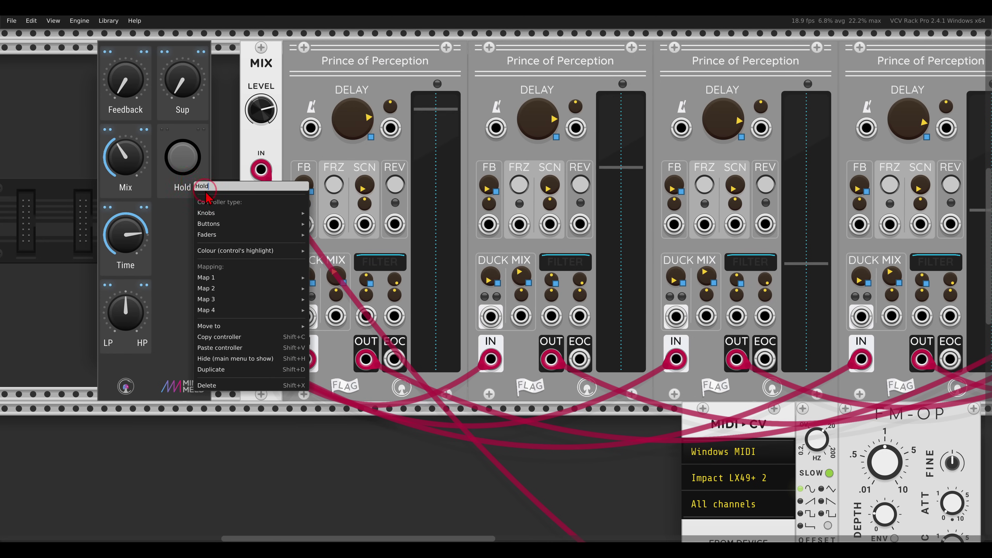
pyautogui.press('Return')
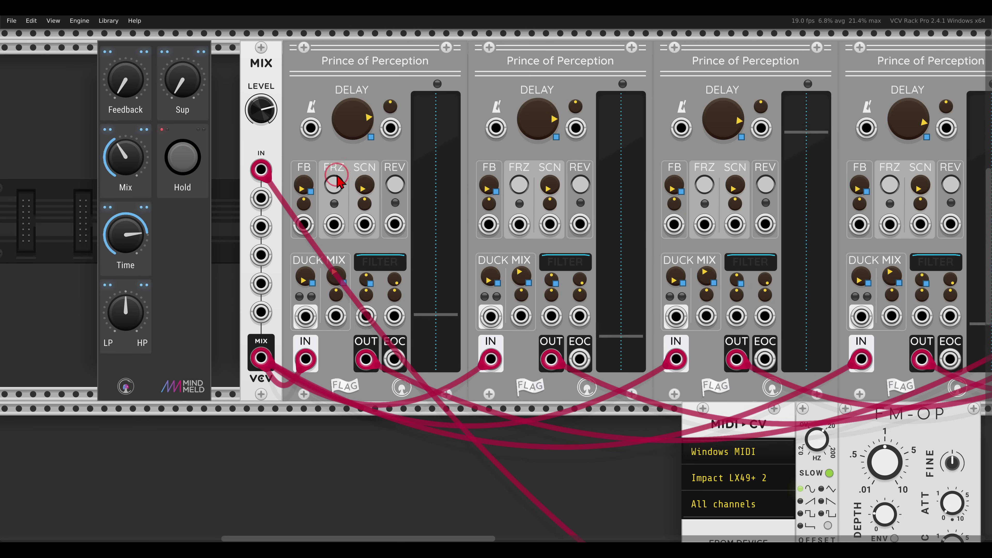
# Step: Map the Hold button to the FRZ button of all four delays
pyautogui.click(518, 187)
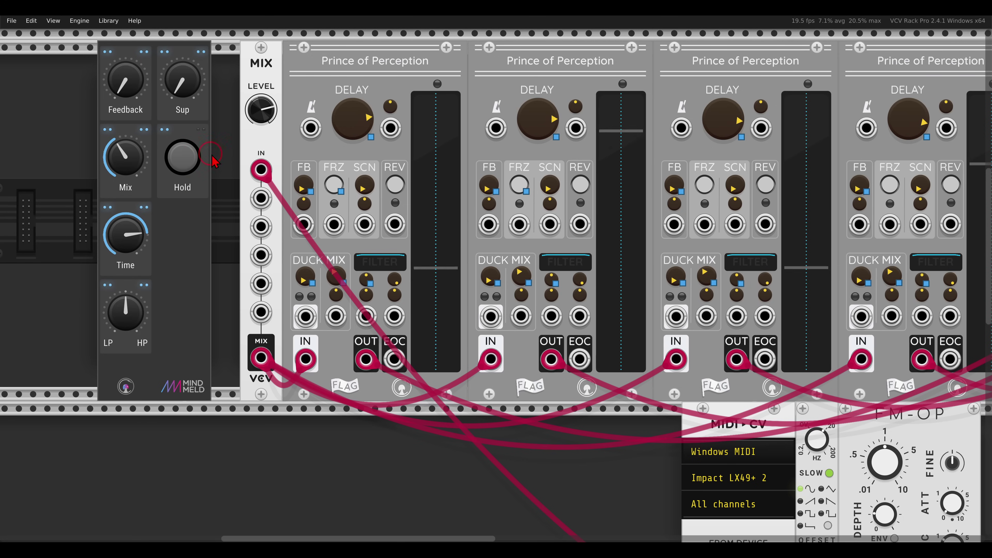
pyautogui.click(705, 187)
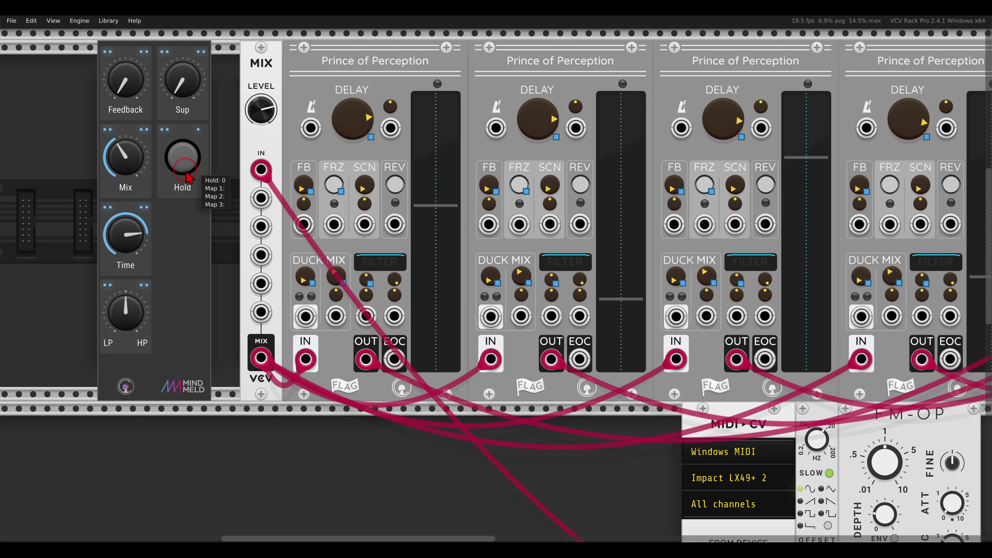
pyautogui.click(889, 186)
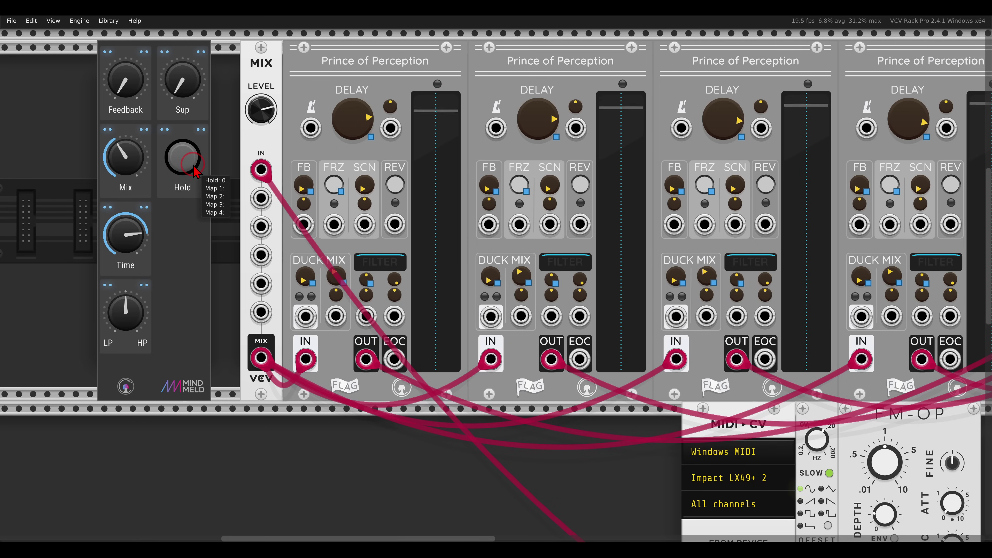
# Step: Consult the Cosmos pedal picture and add another large button below Hold, renamed "Reverse"
pyautogui.hotkey('alt', 'Tab')
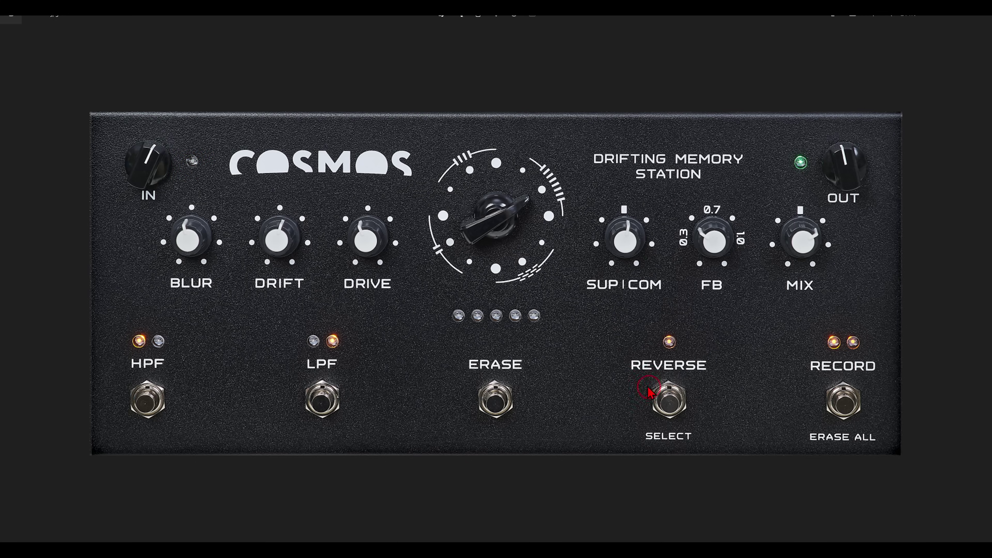
pyautogui.hotkey('alt', 'Tab')
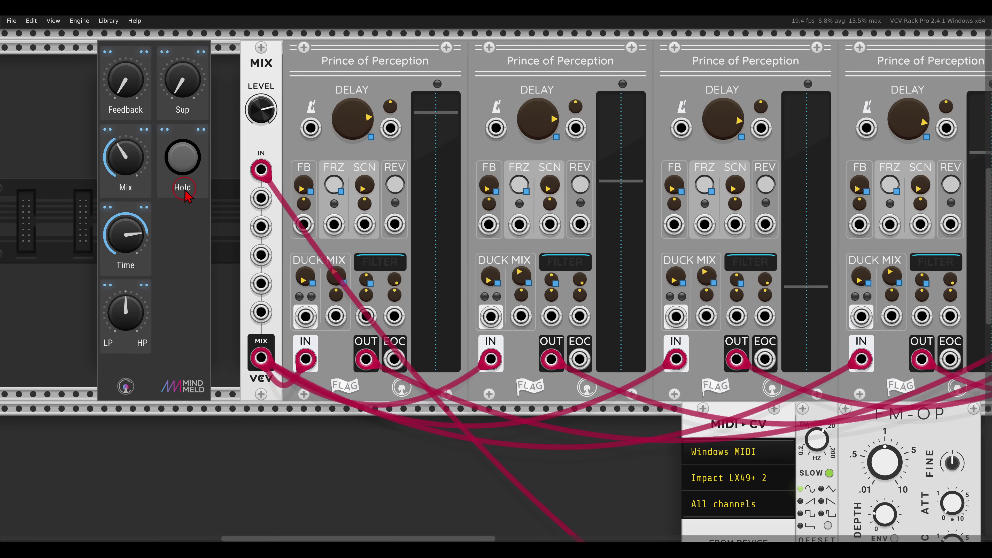
pyautogui.rightClick(185, 269)
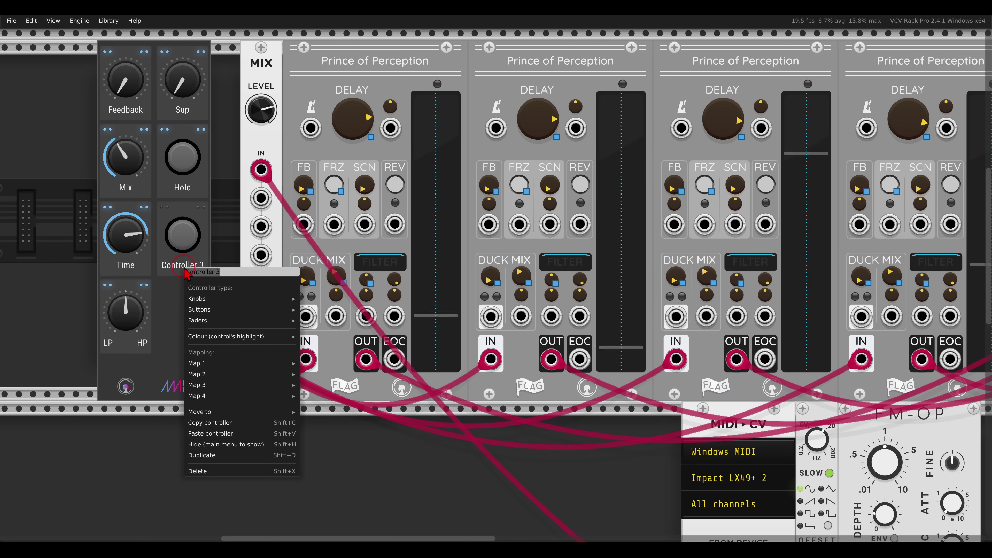
pyautogui.write('Re')
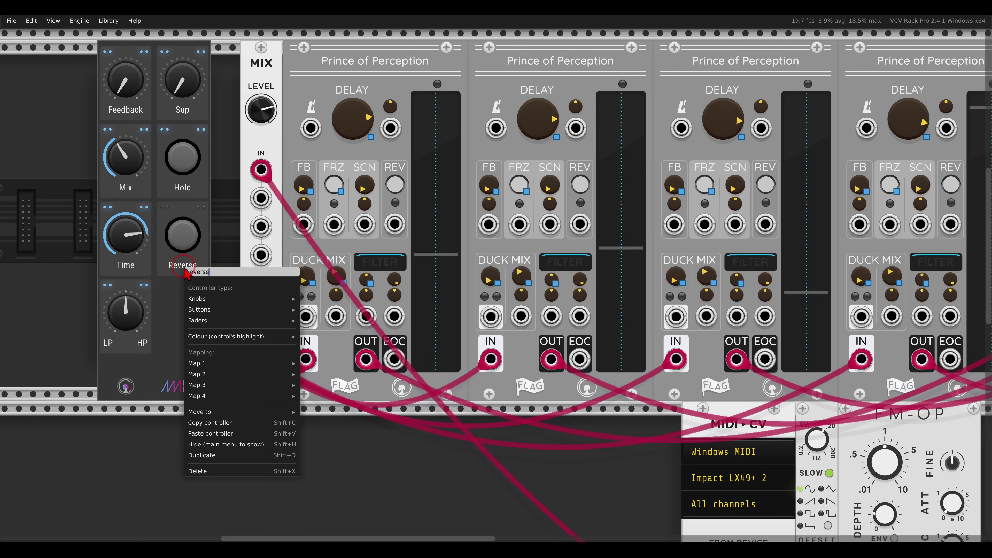
pyautogui.write('verse')
pyautogui.press('Return')
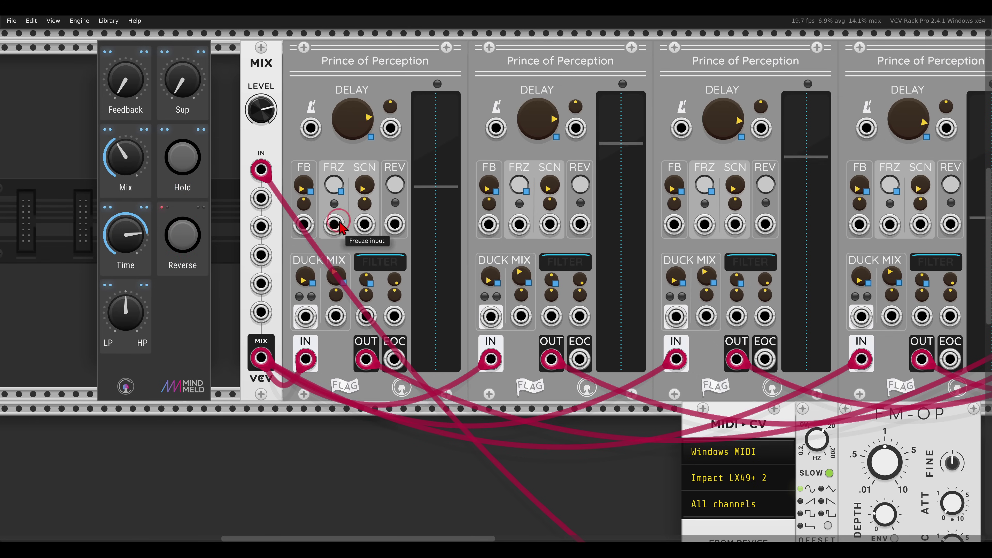
# Step: Map the Reverse button to the REV button of all four delays
pyautogui.click(396, 186)
pyautogui.click(191, 246)
pyautogui.click(580, 186)
pyautogui.click(194, 254)
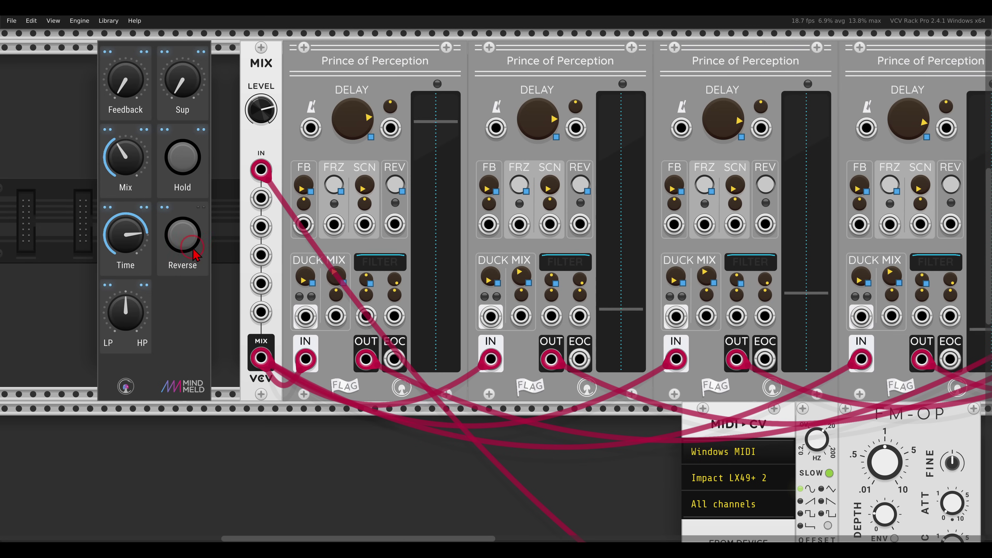
pyautogui.click(765, 186)
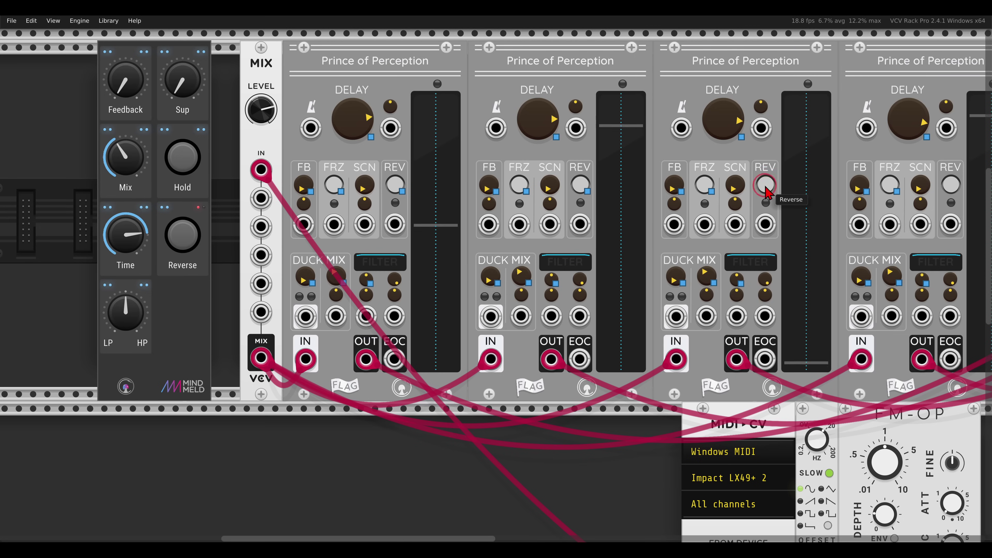
pyautogui.click(189, 243)
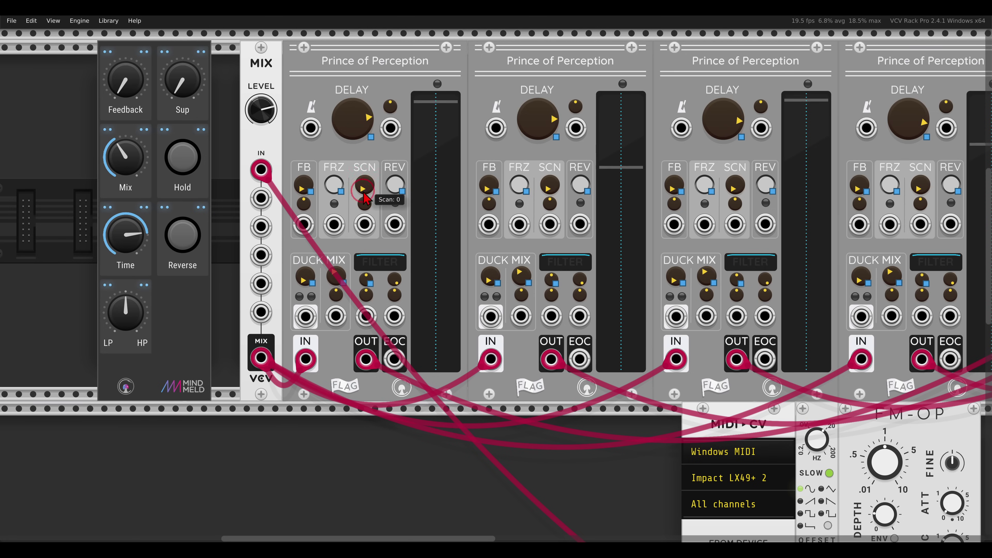
# Step: Add another knob below Reverse on the second PatchMaster and rename it "Scan"
pyautogui.moveTo(363, 186)
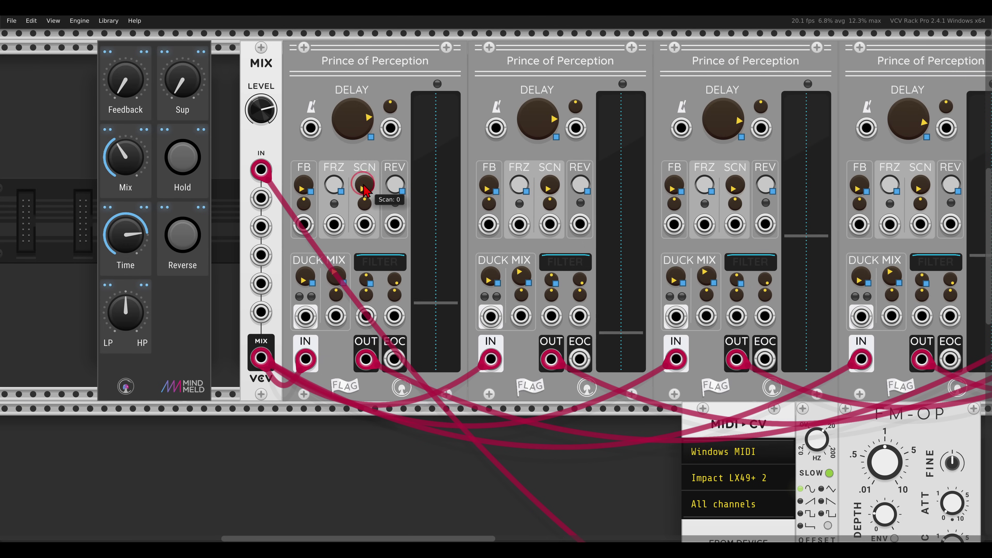
pyautogui.moveTo(180, 93)
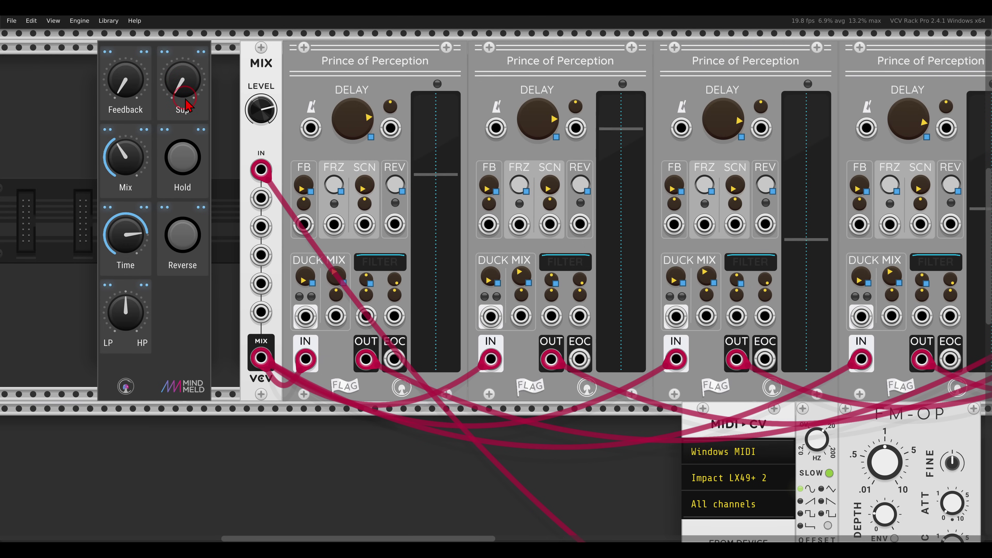
pyautogui.hotkey('ctrl', 'z')
pyautogui.moveTo(173, 139); pyautogui.dragTo(184, 321)
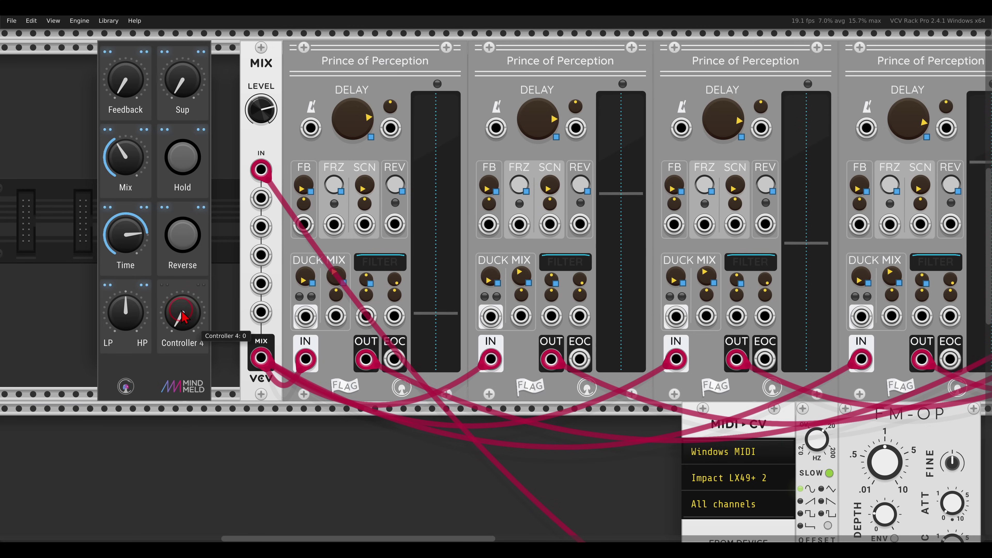
pyautogui.click(181, 342)
pyautogui.rightClick(174, 335)
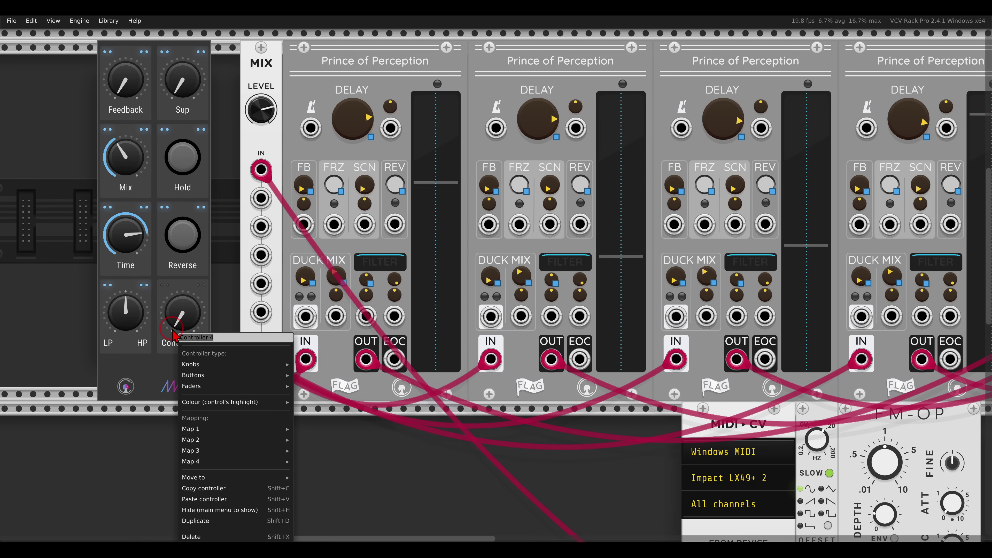
pyautogui.write('Scan')
pyautogui.click(191, 311)
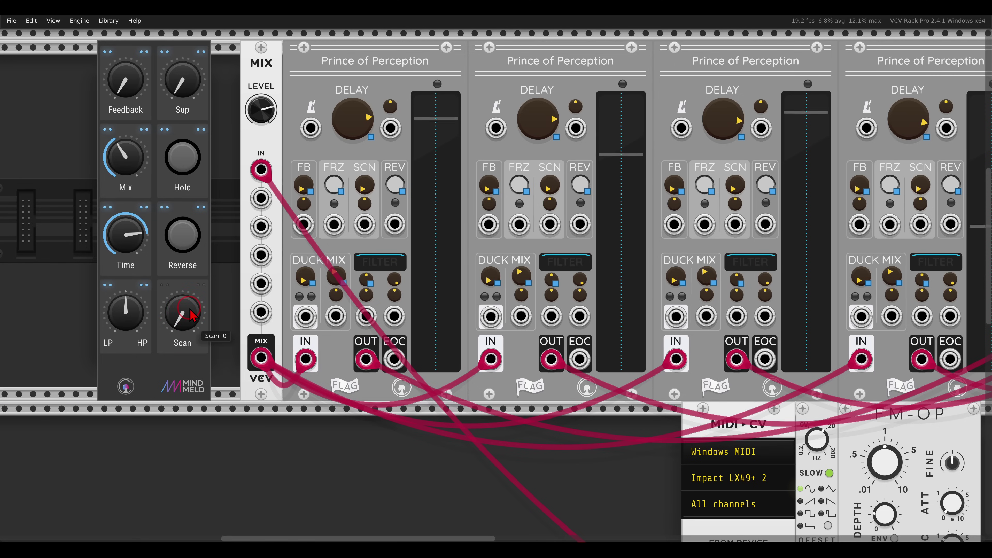
# Step: Map the Scan knob to the SCN control of all four delays
pyautogui.click(364, 184)
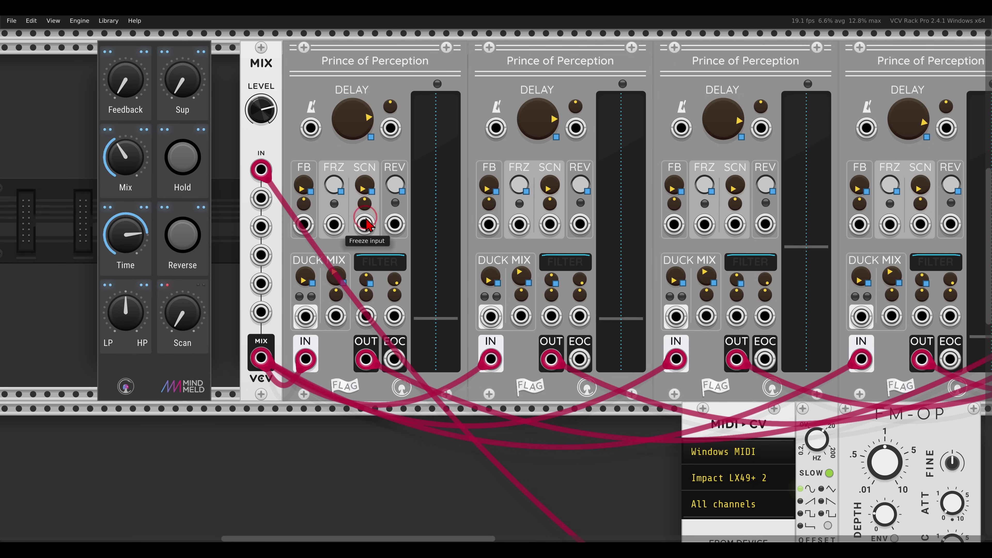
pyautogui.click(550, 185)
pyautogui.click(188, 316)
pyautogui.click(734, 199)
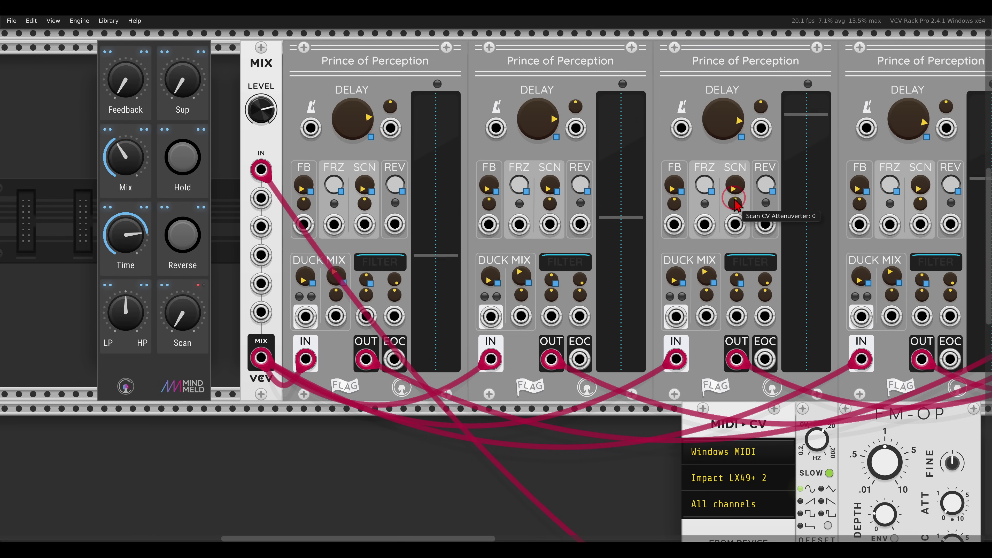
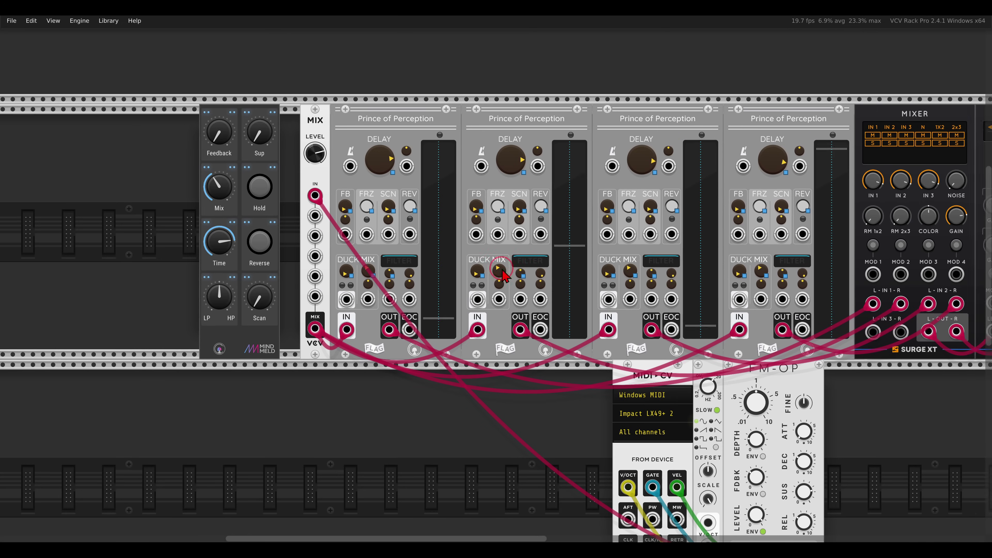
# Step: On the PatchMaster controls, raise Feedback to about 0.84, turn up Sup and switch on Hold and Reverse
pyautogui.moveTo(106, 117); pyautogui.dragTo(111, 73)
pyautogui.moveTo(111, 116); pyautogui.dragTo(109, 111)
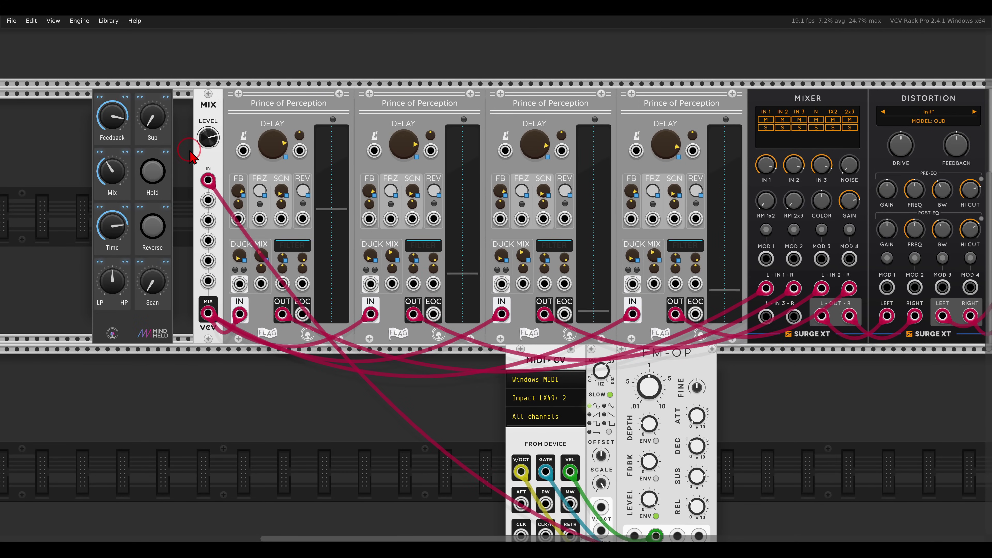
pyautogui.moveTo(109, 223)
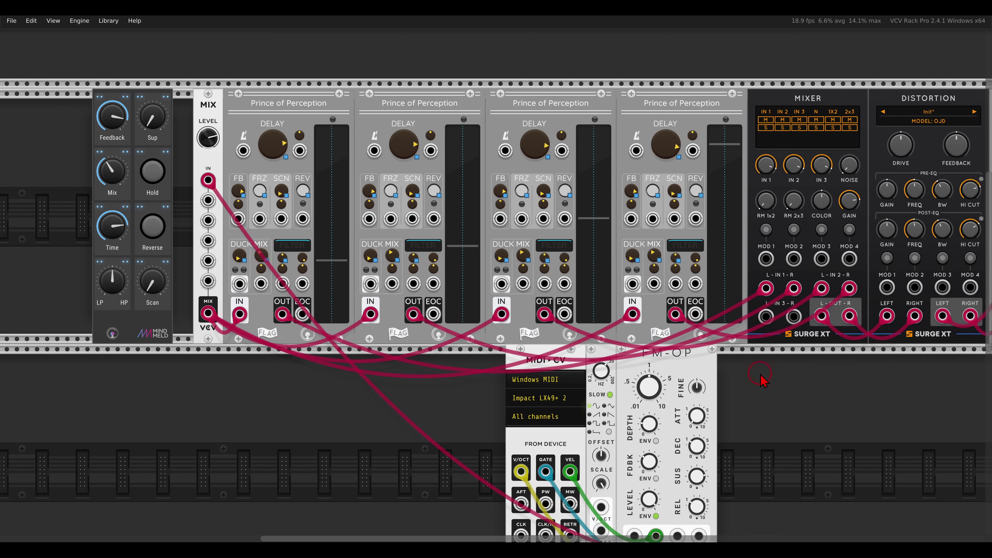
pyautogui.scroll(-3, 760, 379)
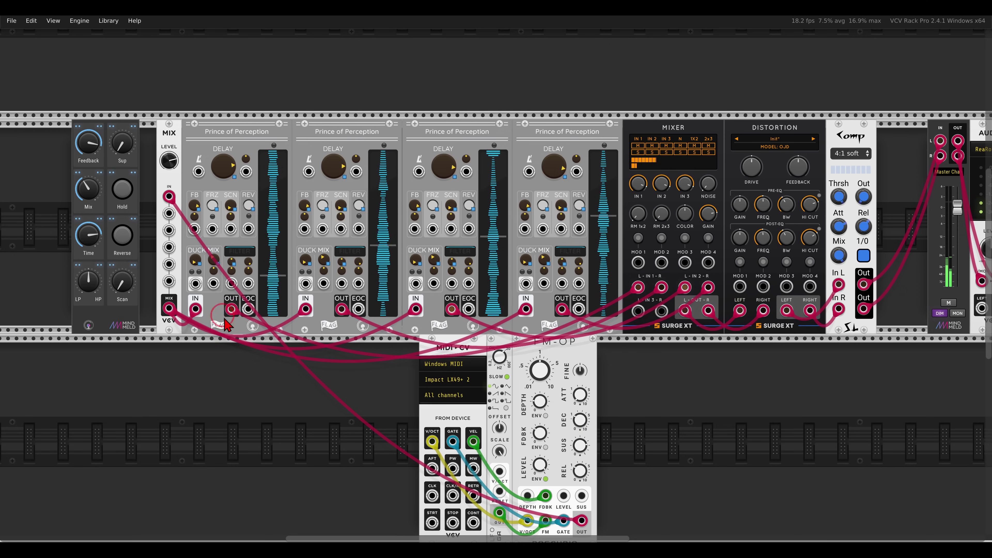
pyautogui.moveTo(121, 141); pyautogui.dragTo(110, 111)
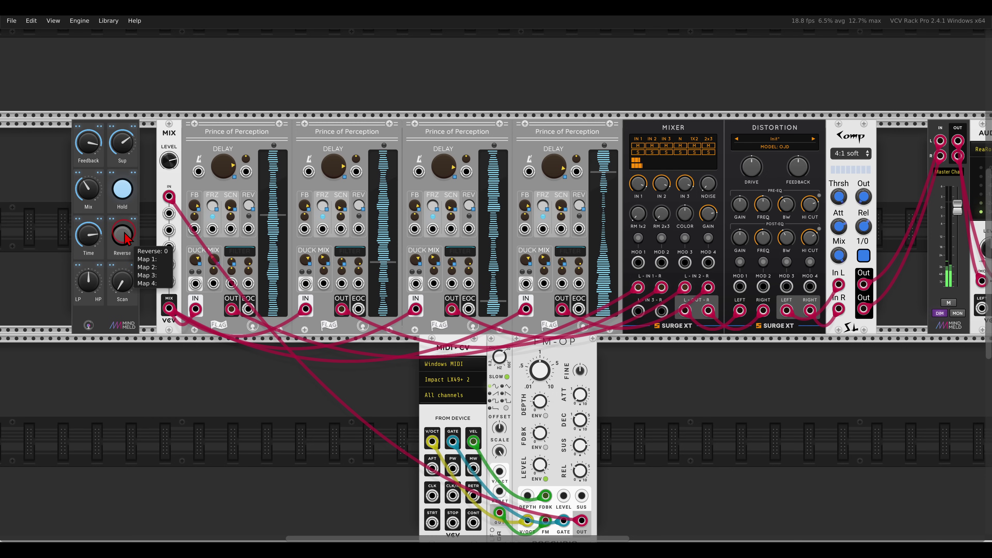
# Step: Raise the distortion's Drive and adjust the compressor's threshold, with its makeup gain at about 3.25 dB
pyautogui.click(764, 172)
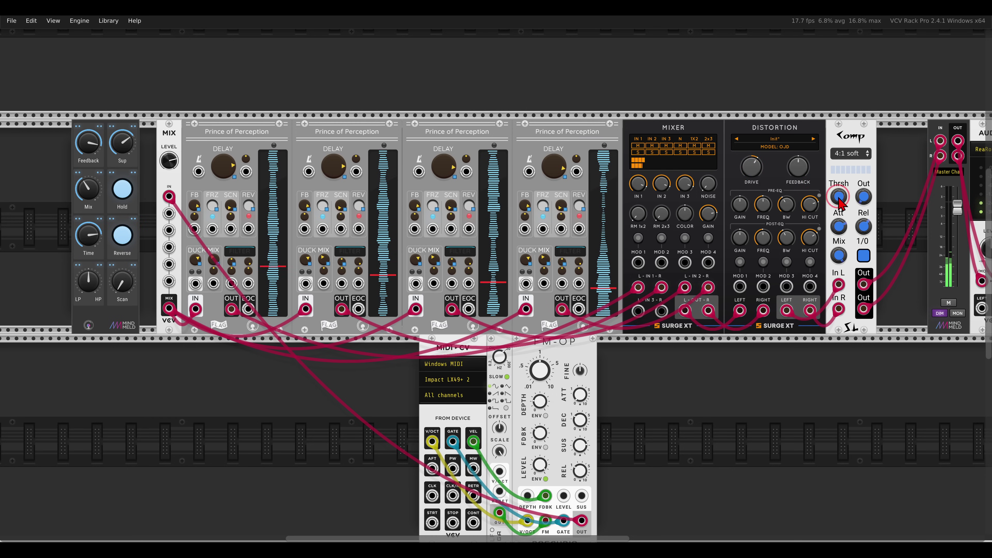
pyautogui.moveTo(838, 198); pyautogui.dragTo(862, 266)
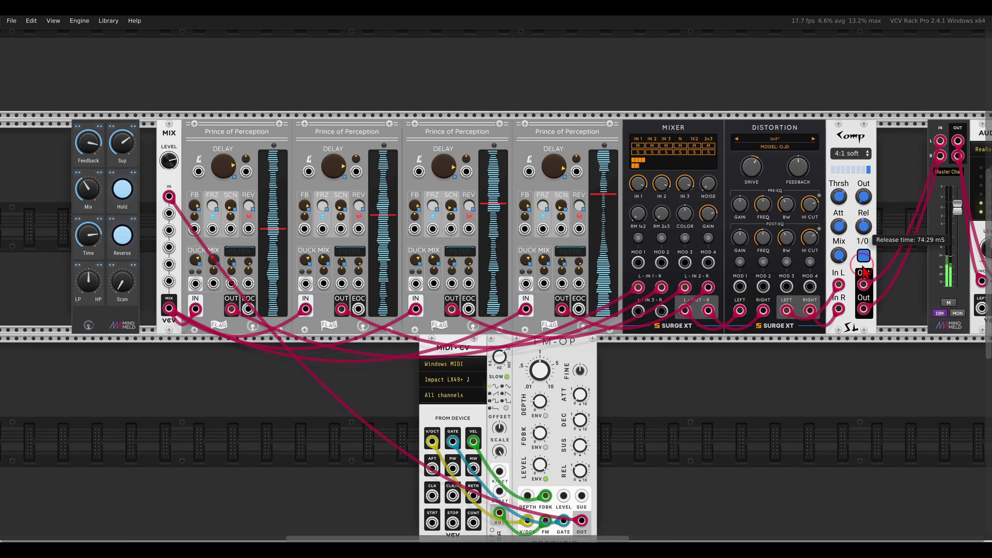
pyautogui.click(863, 200)
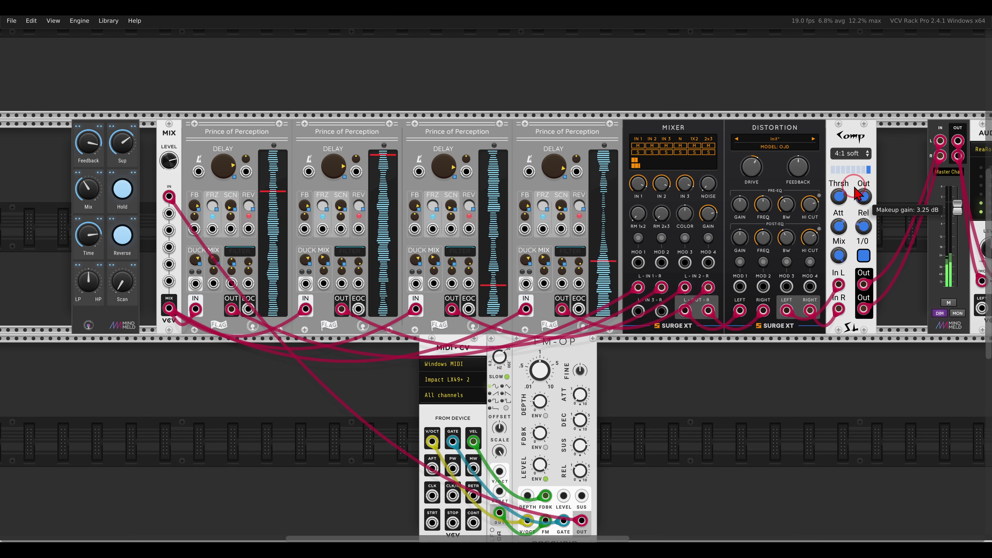
pyautogui.click(816, 222)
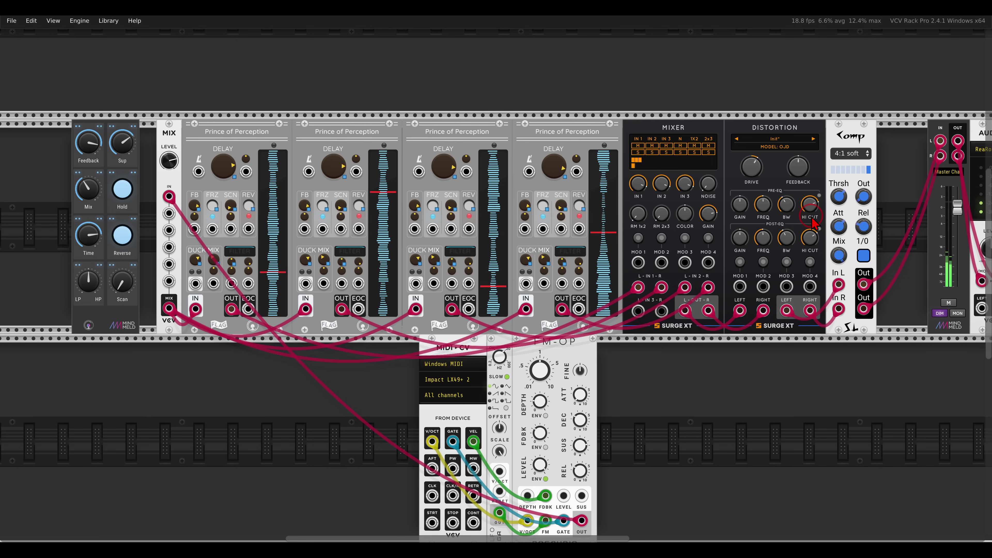
# Step: Sweep the LP/HP filter knob and return it to the centre, then lower Time and raise Scan
pyautogui.click(98, 278)
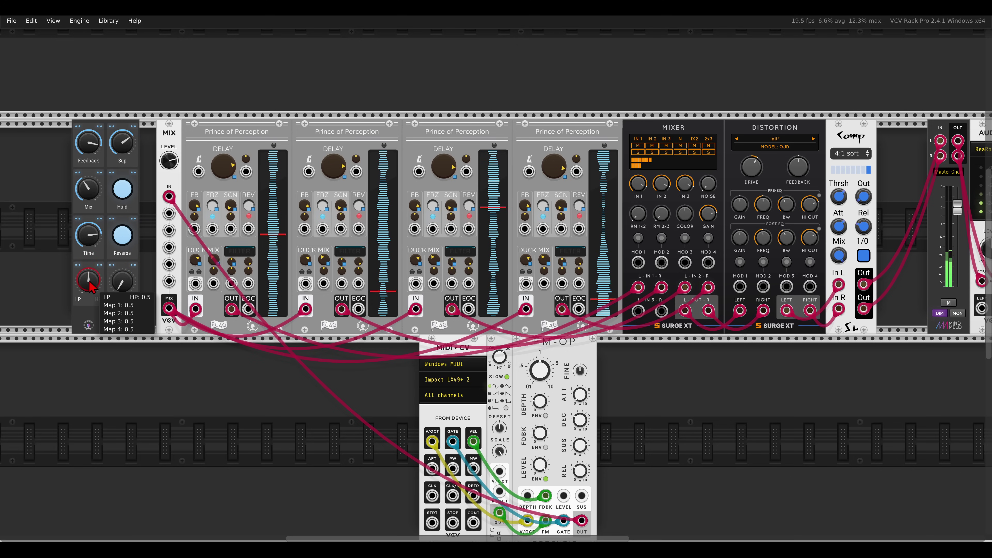
pyautogui.moveTo(90, 286)
pyautogui.mouseDown()
pyautogui.moveTo(94, 349)
pyautogui.moveTo(88, 240)
pyautogui.moveTo(93, 297)
pyautogui.mouseUp()
pyautogui.moveTo(95, 244)
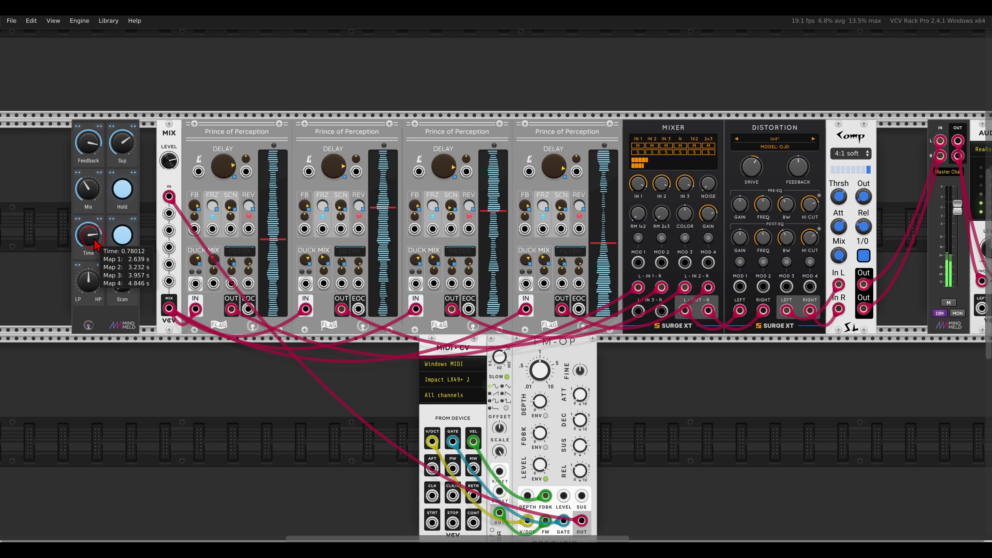
pyautogui.moveTo(91, 237); pyautogui.dragTo(91, 263)
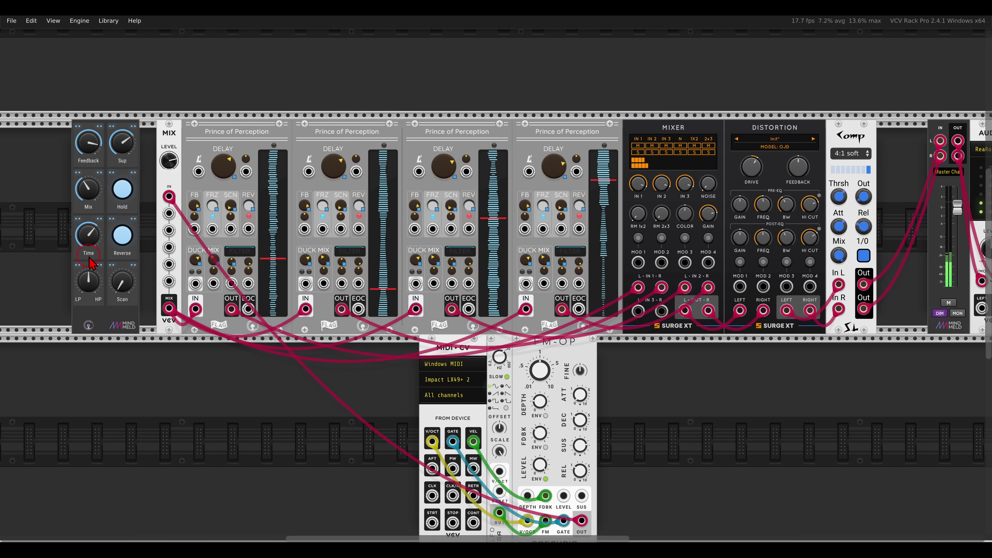
pyautogui.moveTo(129, 291)
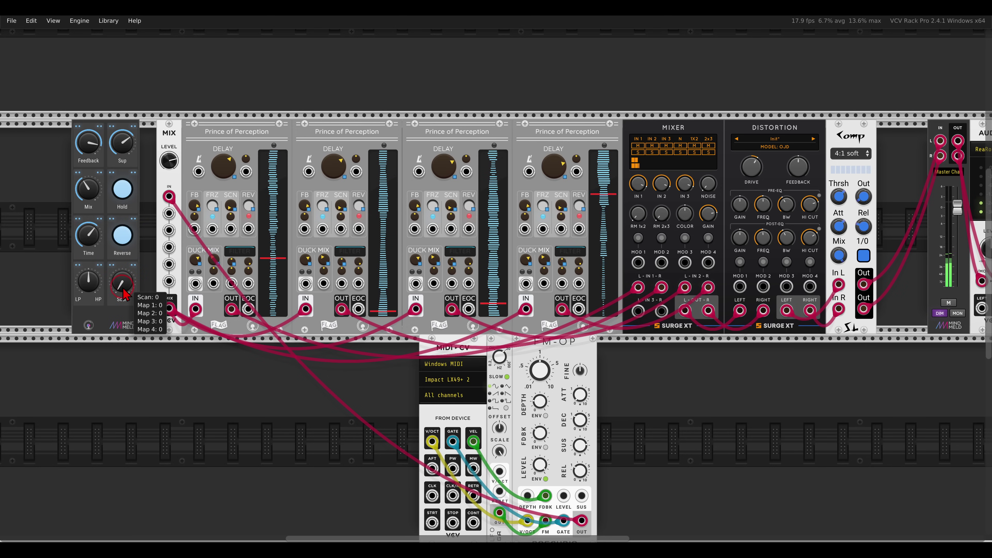
pyautogui.moveTo(124, 294); pyautogui.dragTo(122, 282)
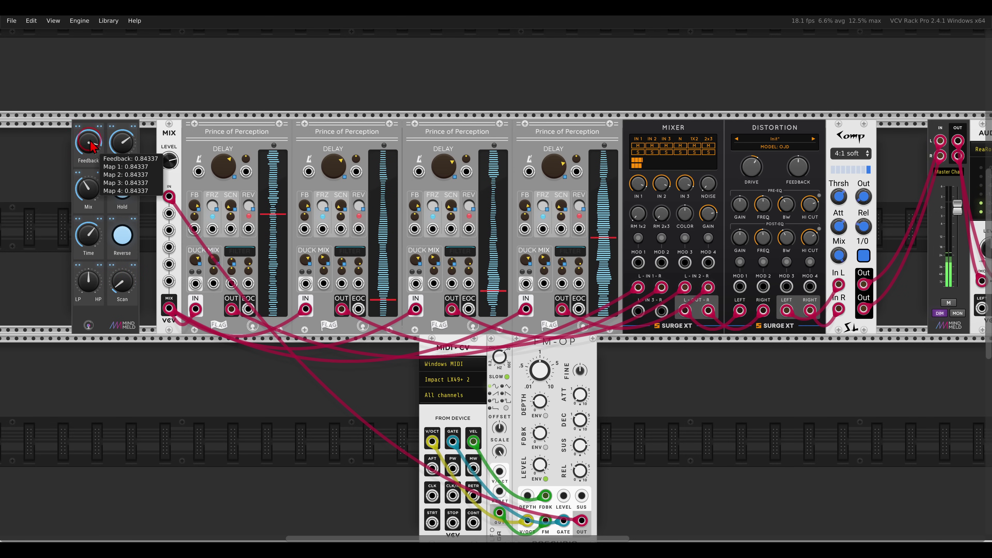
# Step: Turn Feedback fully down and switch off Hold and Reverse to clear the delays
pyautogui.click(122, 189)
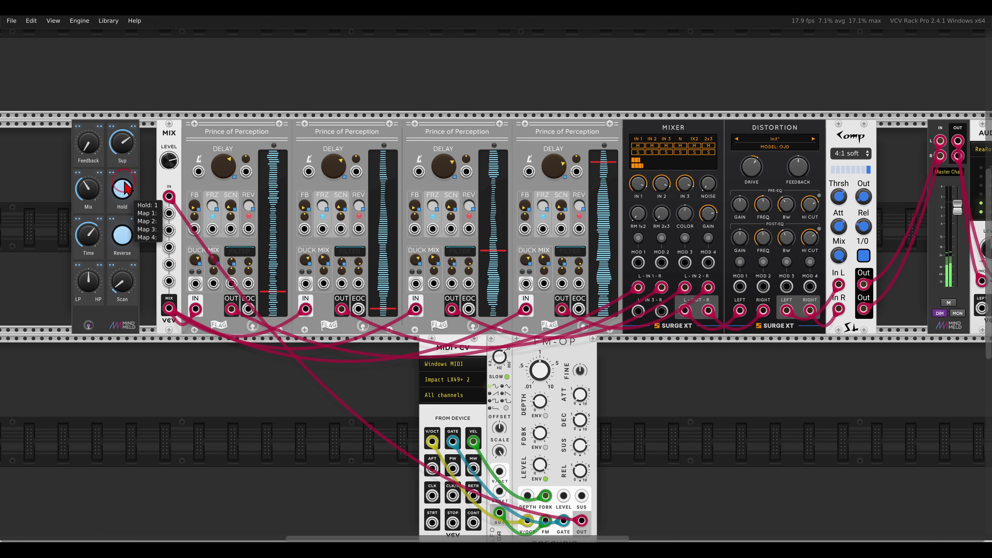
pyautogui.click(123, 235)
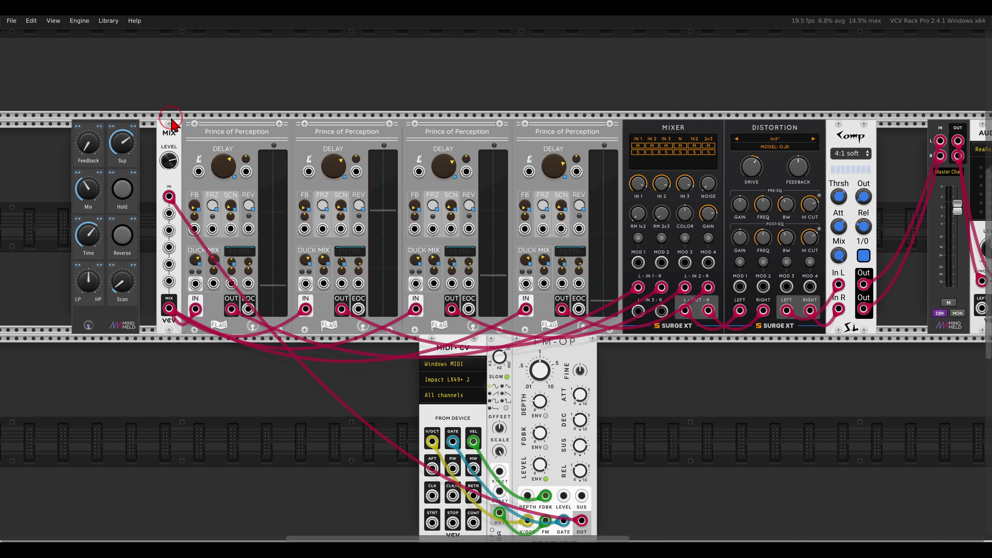
# Step: Check the Cosmos pedal picture and insert two VCV FADE modules between the last delay and the Surge XT mixer
pyautogui.hotkey('alt', 'Tab')
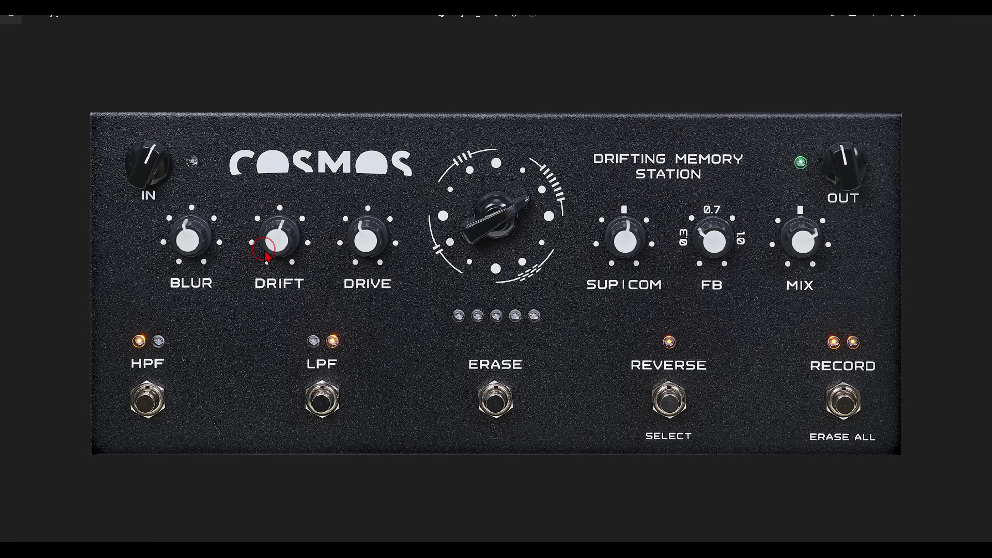
pyautogui.hotkey('alt', 'Tab')
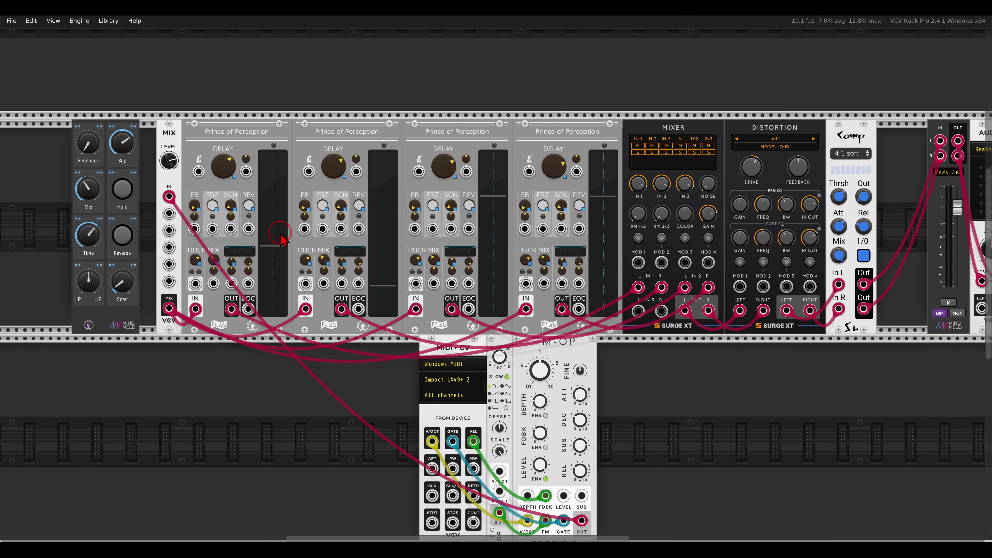
pyautogui.scroll(3, 669, 200)
pyautogui.moveTo(586, 105); pyautogui.dragTo(540, 101)
pyautogui.rightClick(542, 105)
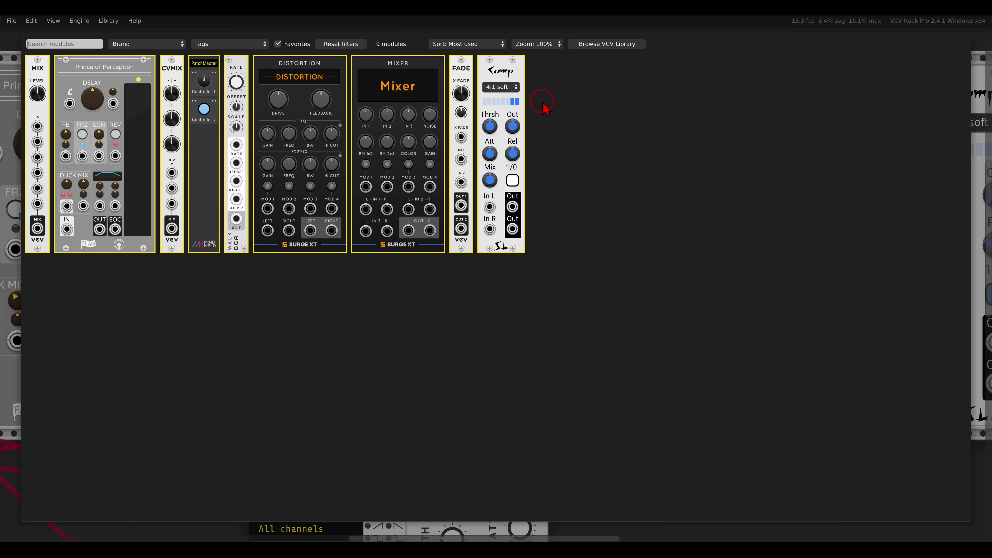
pyautogui.click(458, 79)
pyautogui.hotkey('ctrl', 'd')
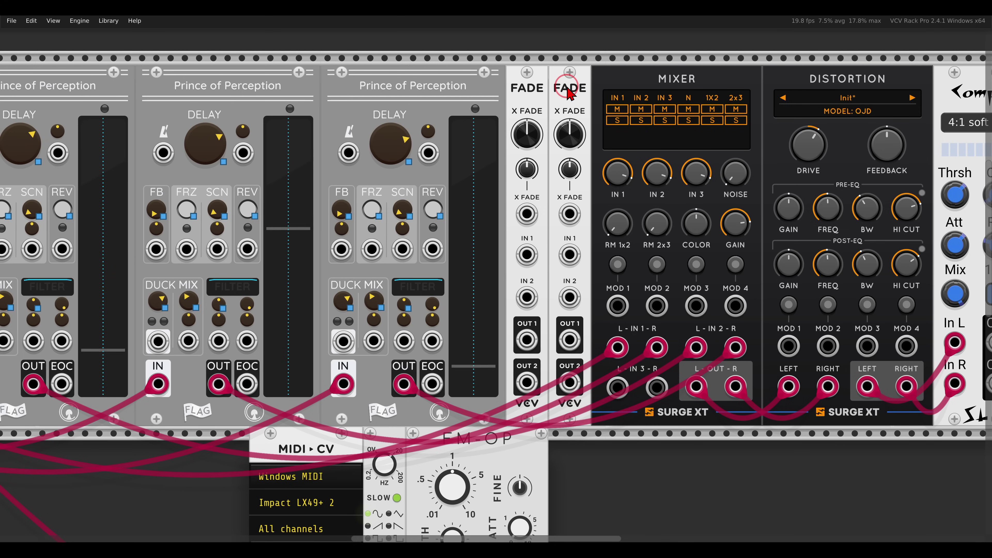
# Step: Reroute the two cables from mixer input 1 to the first FADE's inputs and patch its outputs to mixer input 1 left and right
pyautogui.moveTo(617, 346); pyautogui.dragTo(526, 255)
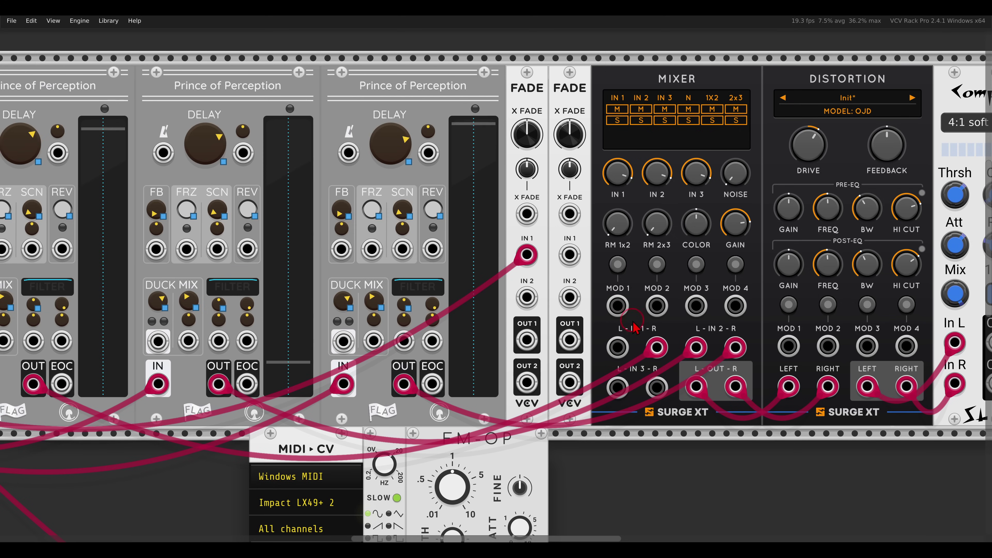
pyautogui.moveTo(656, 347); pyautogui.dragTo(526, 297)
pyautogui.moveTo(527, 340); pyautogui.dragTo(527, 382)
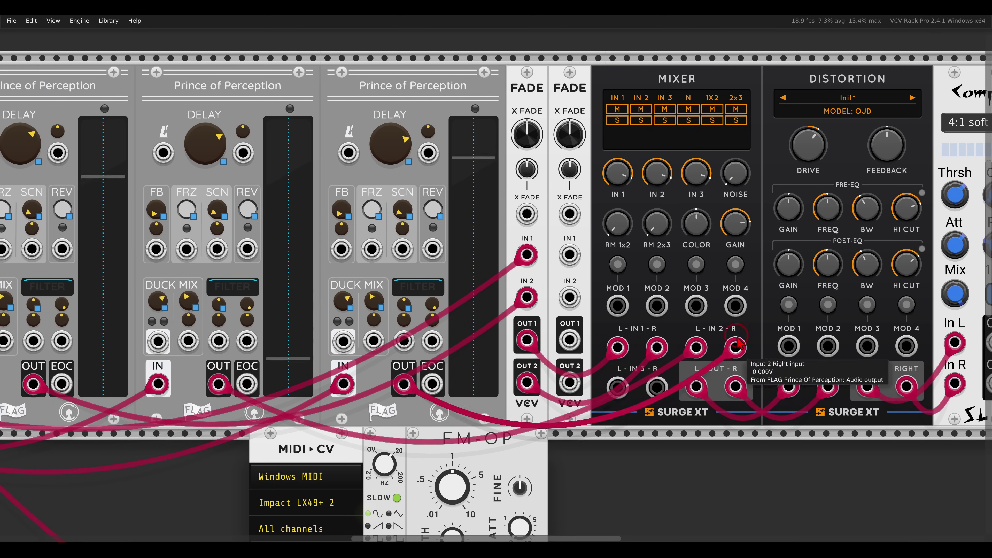
# Step: Reroute the two cables from mixer input 2 to the second FADE's inputs, swapped, and patch its outputs to mixer input 2
pyautogui.moveTo(736, 344); pyautogui.dragTo(569, 254)
pyautogui.moveTo(696, 347); pyautogui.dragTo(569, 297)
pyautogui.moveTo(569, 340); pyautogui.dragTo(570, 382)
# Step: Try the crossfade knobs of both FADE modules from fully down to fully up
pyautogui.moveTo(569, 135); pyautogui.dragTo(571, 246)
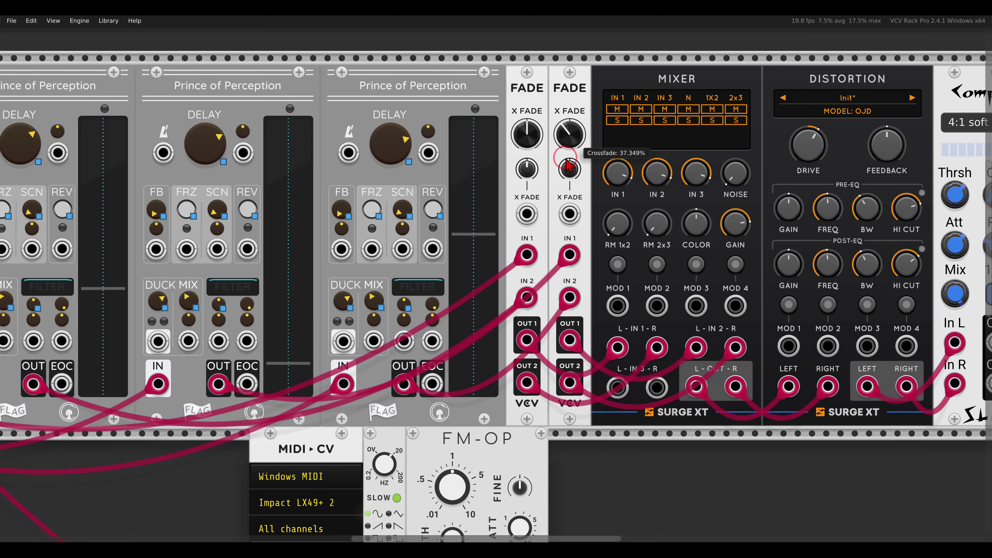
pyautogui.moveTo(531, 144); pyautogui.dragTo(547, 286)
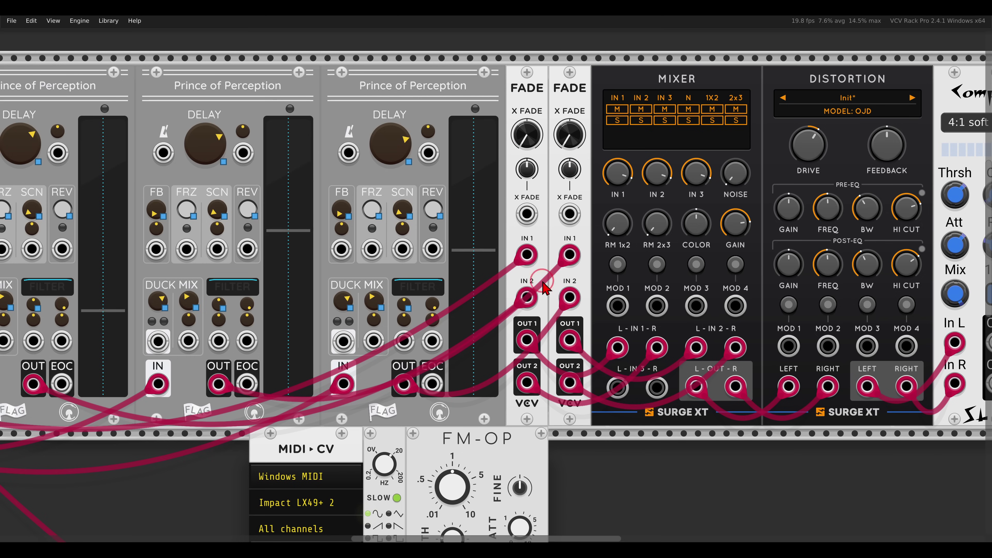
pyautogui.moveTo(525, 142); pyautogui.dragTo(509, 59)
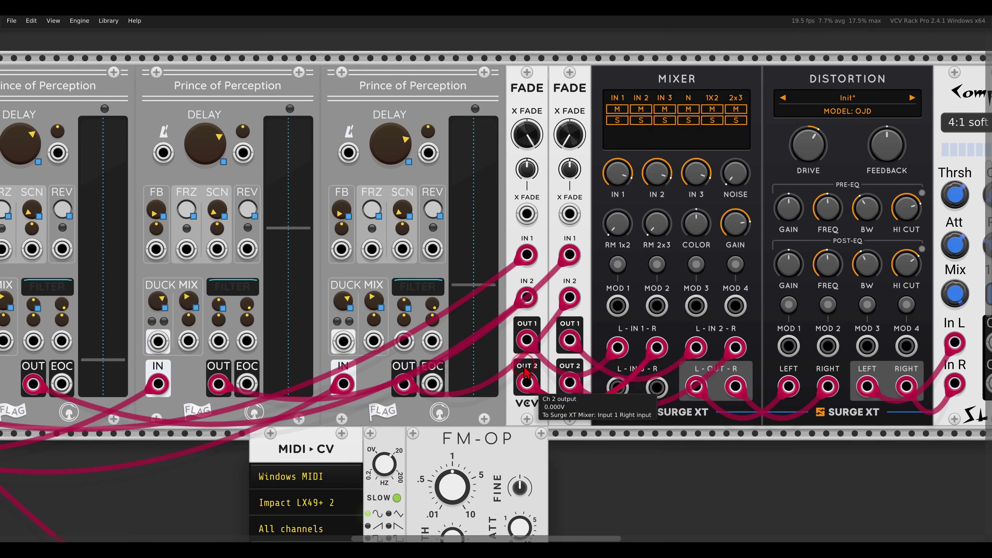
# Step: Turn the FADE crossfades fully down and insert two Bogaudio WALK modules between the last delay and the first FADE
pyautogui.moveTo(526, 144); pyautogui.dragTo(545, 302)
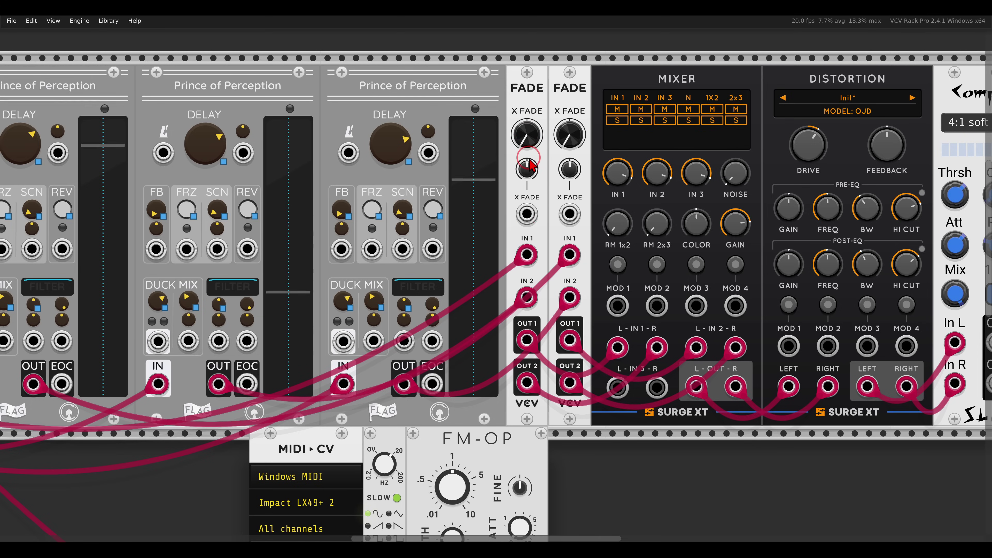
pyautogui.moveTo(488, 91); pyautogui.dragTo(374, 101)
pyautogui.rightClick(425, 105)
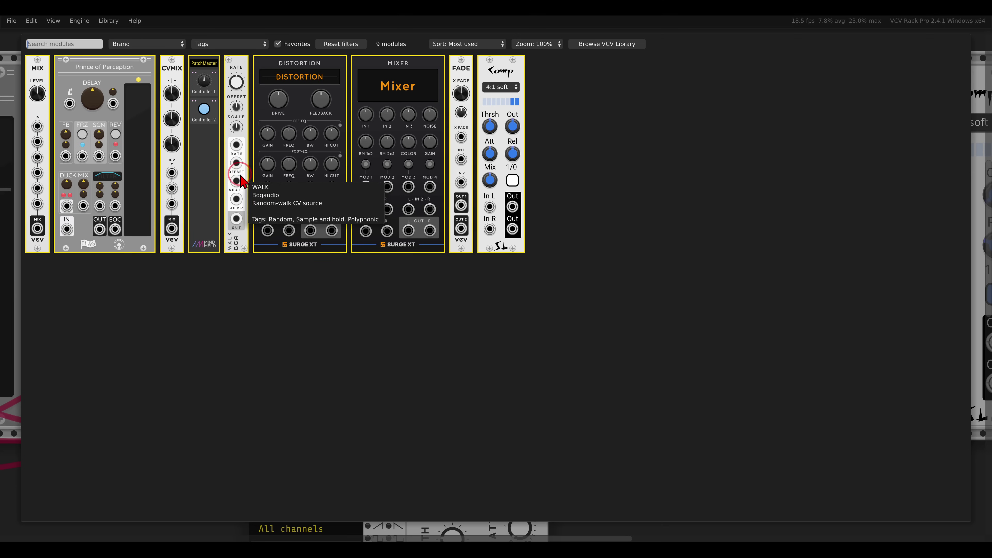
pyautogui.moveTo(237, 187); pyautogui.dragTo(486, 161)
pyautogui.hotkey('ctrl', 'd')
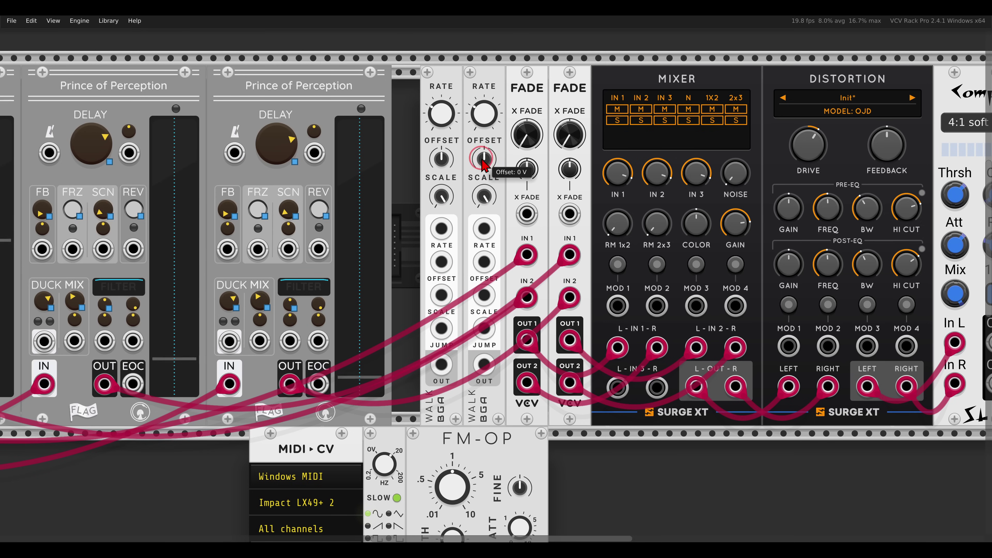
# Step: Patch each WALK output to the crossfade CV input of its own FADE module
pyautogui.moveTo(441, 365); pyautogui.dragTo(484, 364)
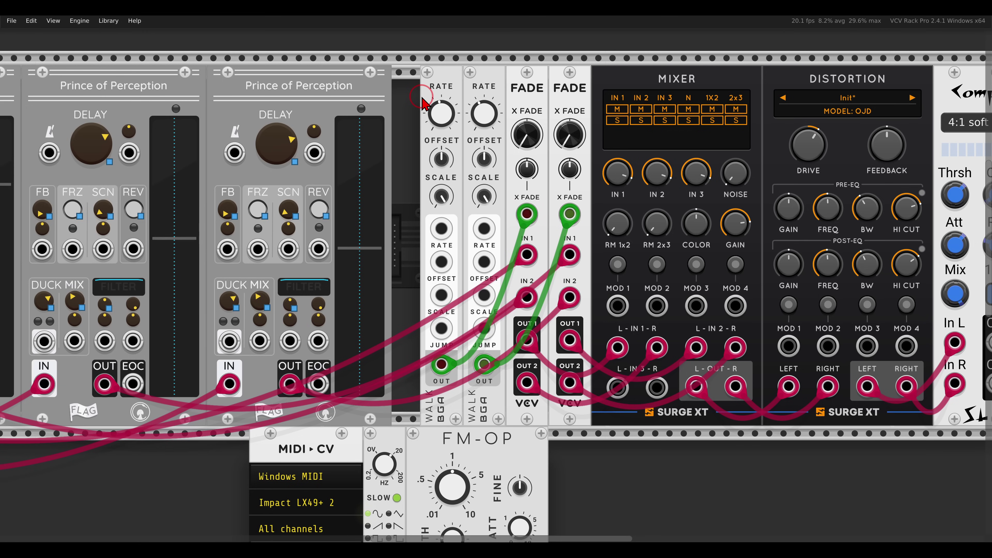
pyautogui.moveTo(526, 167); pyautogui.dragTo(527, 172)
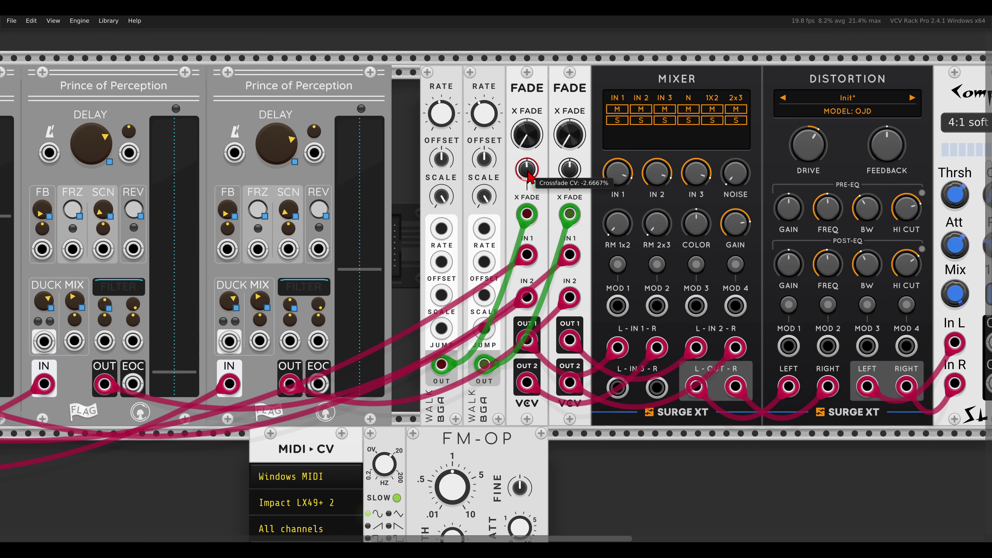
# Step: Duplicate the Sup, Hold, Reverse and Scan controls into a third PatchMaster column and delete the copies of Scan, Reverse and Hold
pyautogui.scroll(-1, 488, 179)
pyautogui.moveTo(455, 176); pyautogui.dragTo(745, 180)
pyautogui.moveTo(310, 205); pyautogui.dragTo(487, 178)
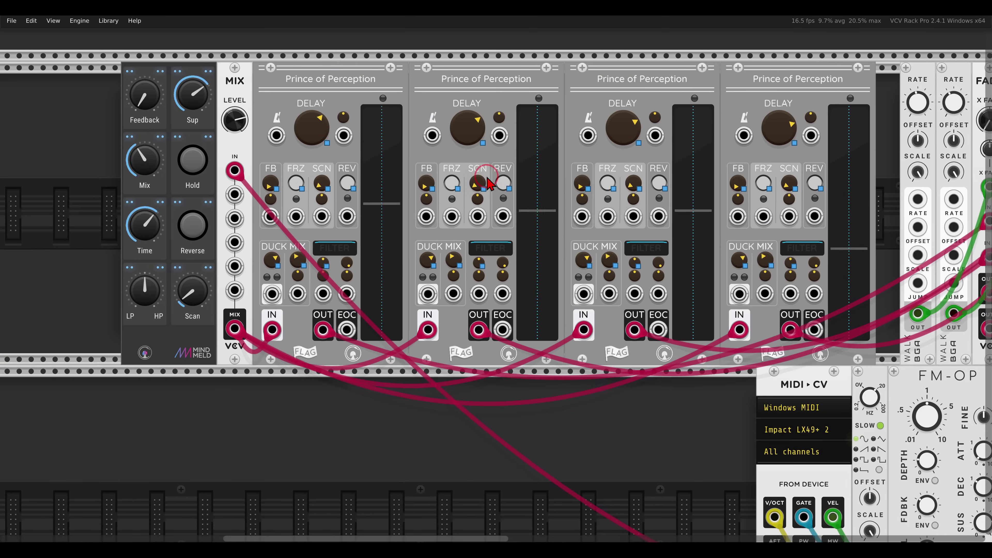
pyautogui.scroll(-2, 488, 183)
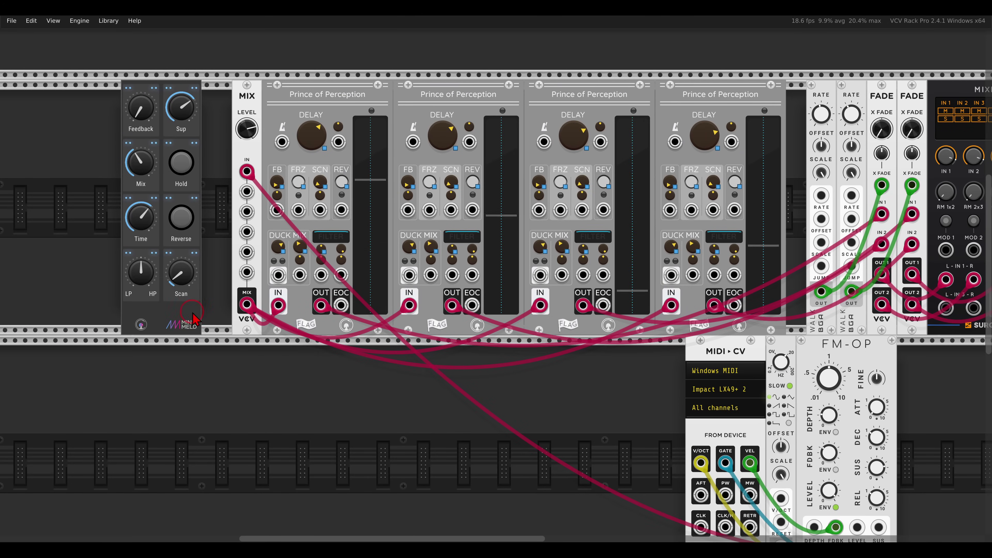
pyautogui.moveTo(192, 312); pyautogui.dragTo(171, 315)
pyautogui.scroll(2, 153, 217)
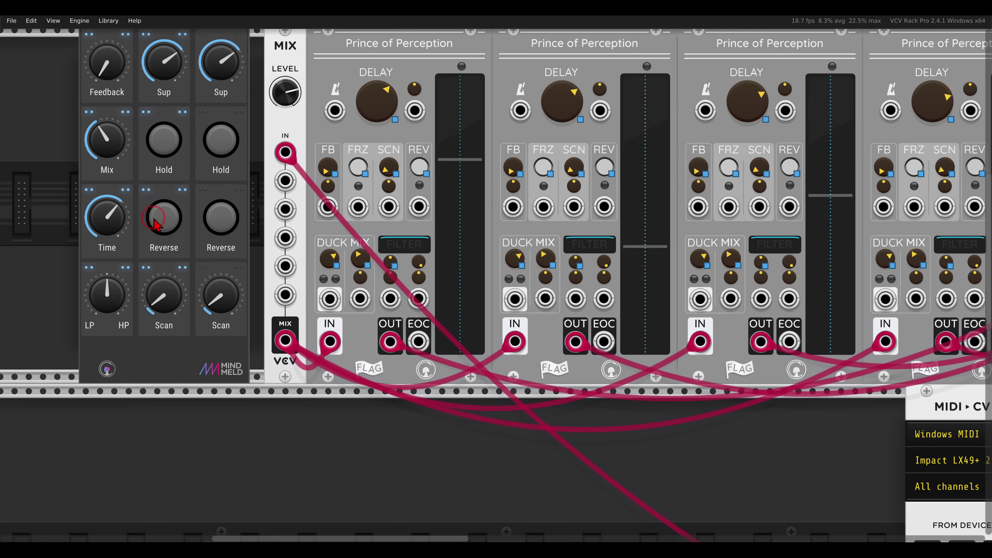
pyautogui.press('BackSpace')
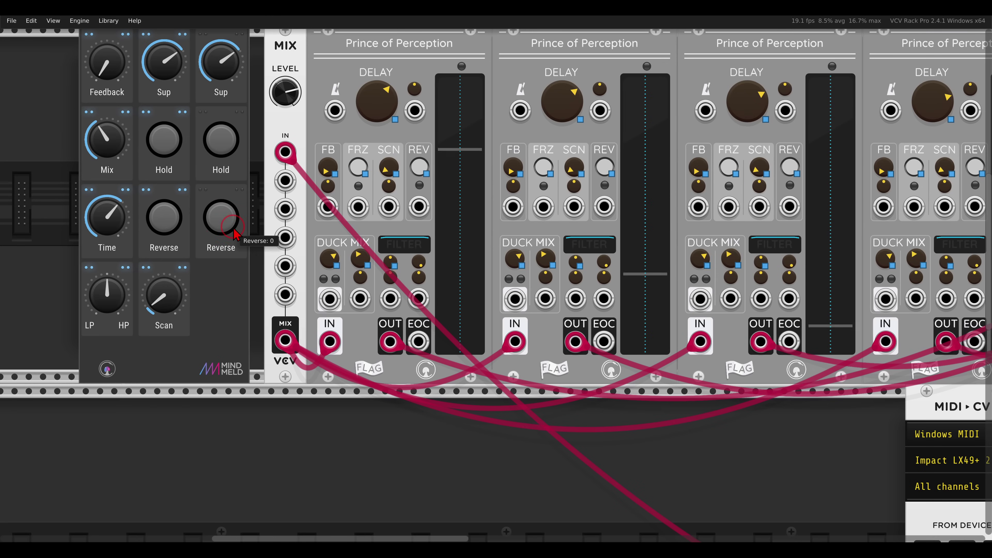
pyautogui.hotkey('shift', 'x')
pyautogui.hotkey('shift', 'x')
# Step: Rename the duplicated Sup control in the third PatchMaster column as Drift
pyautogui.scroll(-3, 210, 210)
pyautogui.rightClick(191, 183)
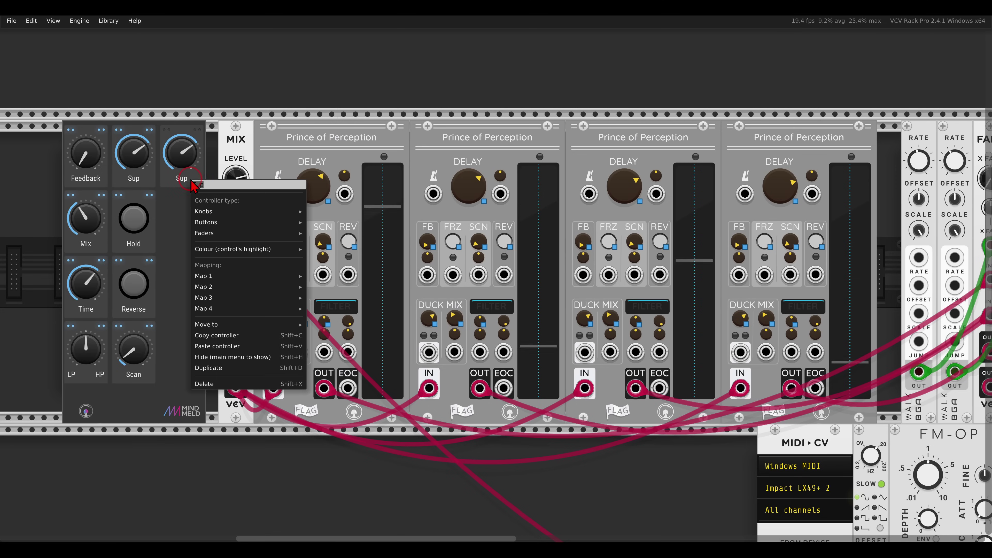
pyautogui.write('Drift')
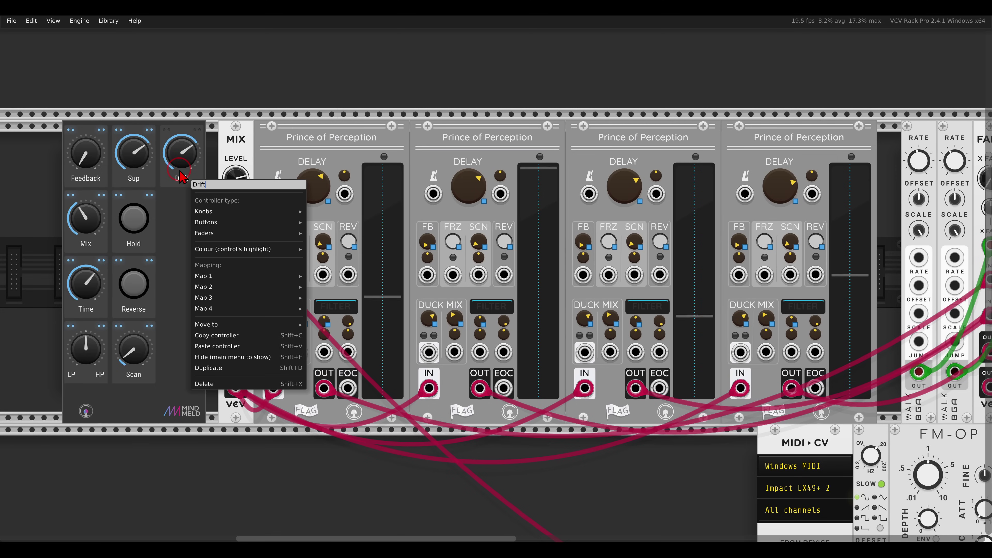
pyautogui.click(228, 83)
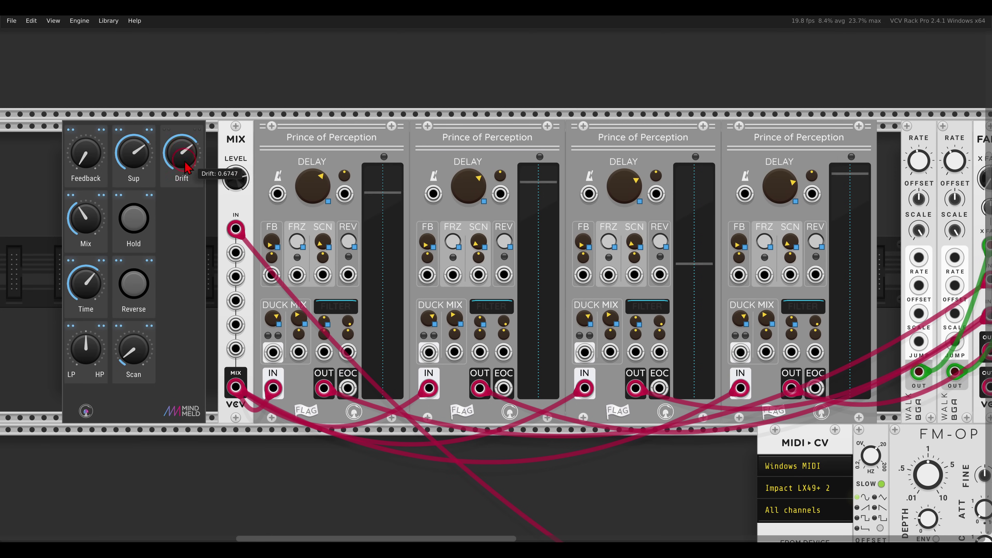
# Step: Reset the Drift control and map it to the crossfade CV knobs of both FADE modules
pyautogui.doubleClick(184, 166)
pyautogui.moveTo(341, 218); pyautogui.dragTo(251, 212)
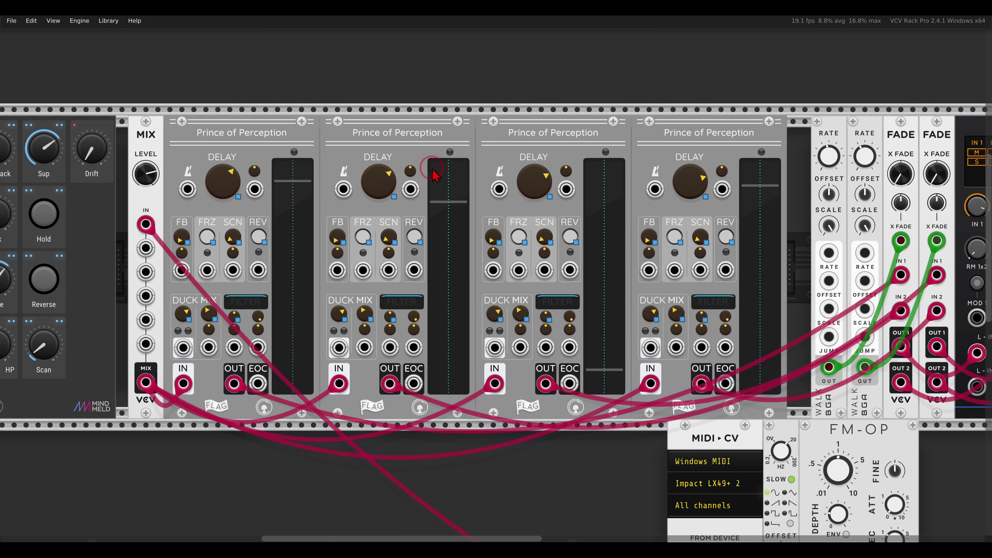
pyautogui.click(900, 203)
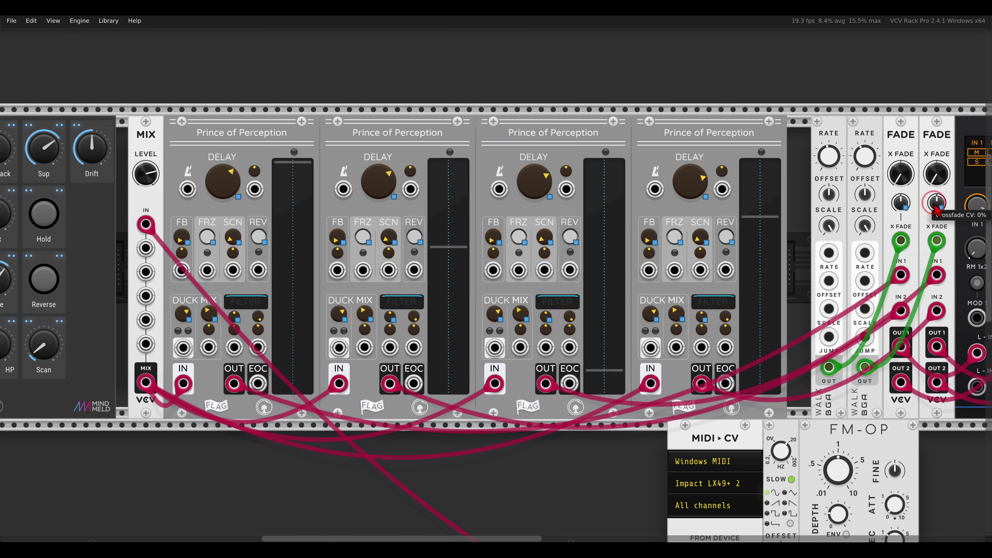
pyautogui.hscroll(8, 874, 225)
pyautogui.scroll(2, 624, 291)
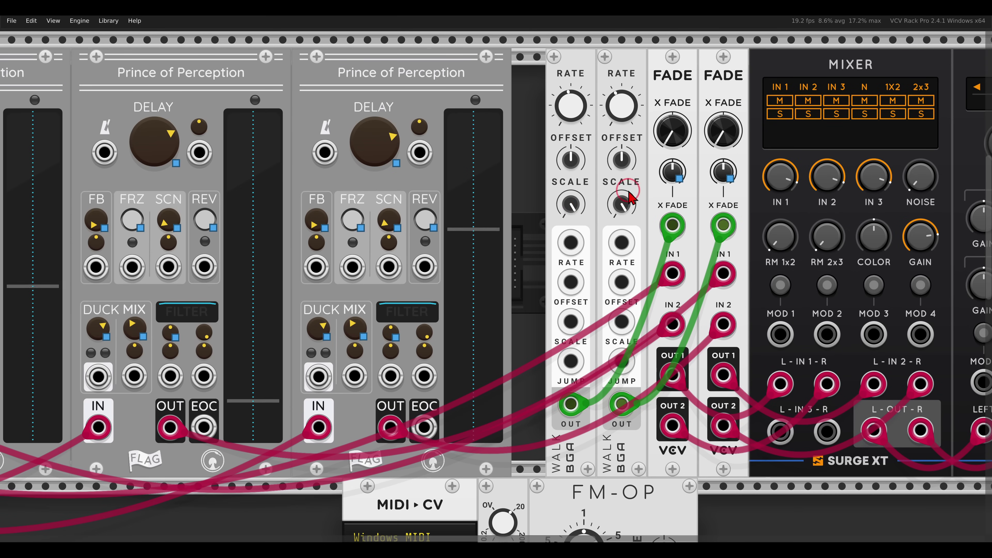
pyautogui.click(670, 140)
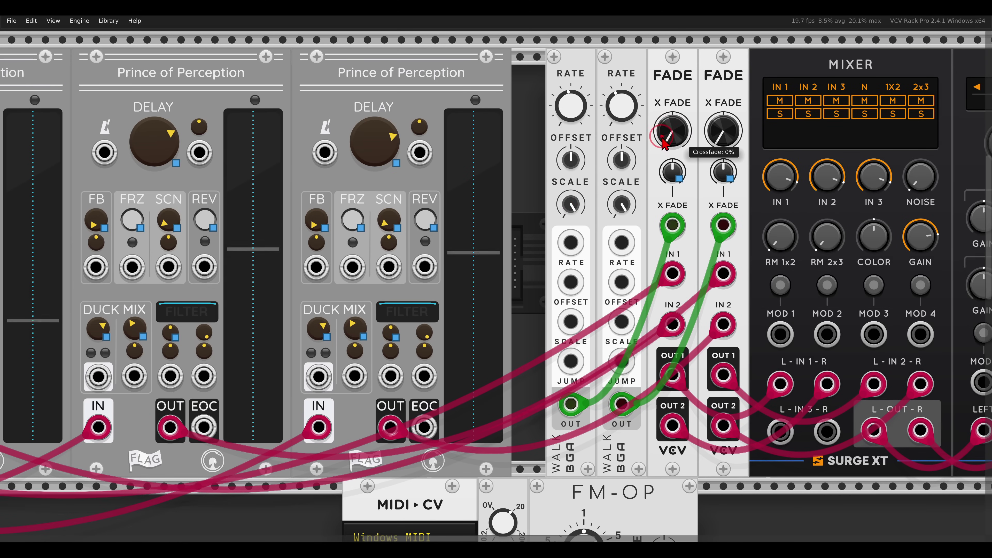
pyautogui.moveTo(662, 137)
pyautogui.mouseDown()
pyautogui.moveTo(666, 96)
pyautogui.moveTo(672, 105)
pyautogui.mouseUp()
pyautogui.moveTo(712, 142); pyautogui.dragTo(711, 104)
pyautogui.moveTo(705, 102); pyautogui.dragTo(715, 111)
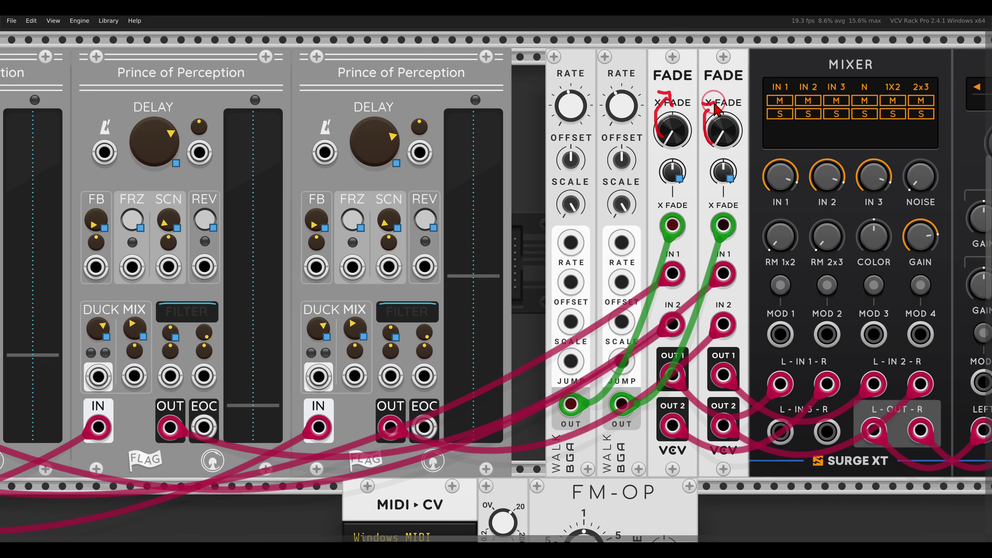
pyautogui.press('Escape')
# Step: Raise the offset of both WALK modules and turn the Drift control down to zero
pyautogui.moveTo(568, 164); pyautogui.dragTo(544, 59)
pyautogui.moveTo(621, 159); pyautogui.dragTo(589, 52)
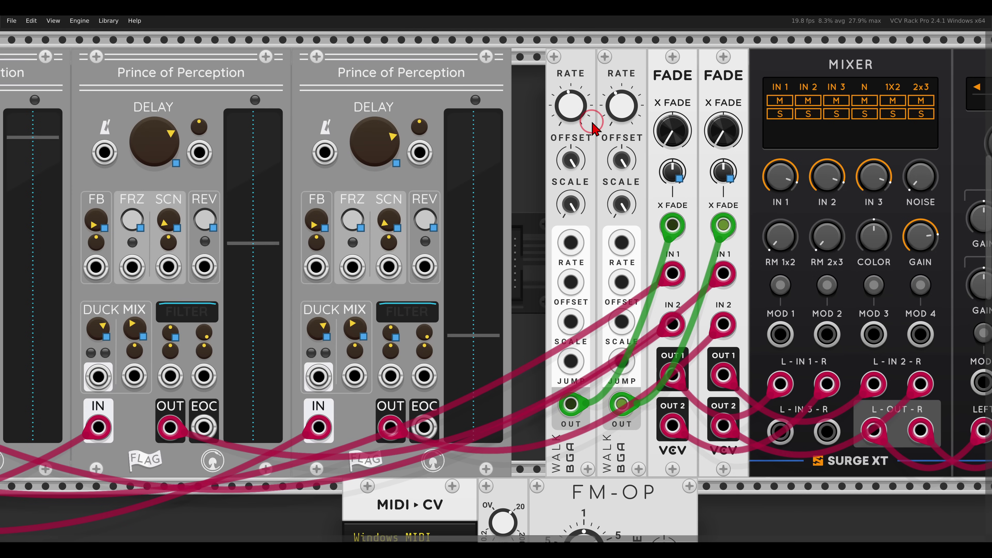
pyautogui.moveTo(532, 201); pyautogui.dragTo(587, 196)
pyautogui.scroll(-4, 588, 199)
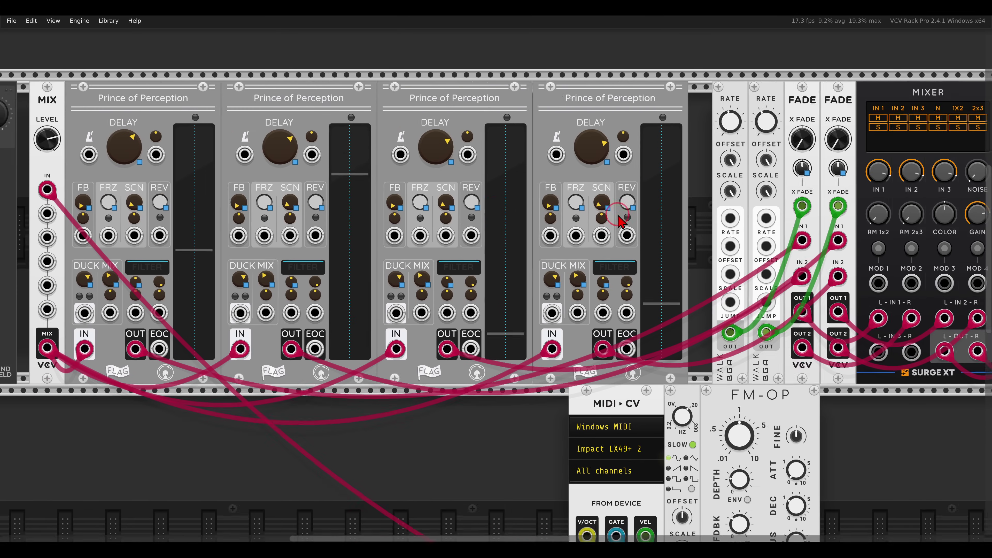
pyautogui.scroll(-3, 583, 219)
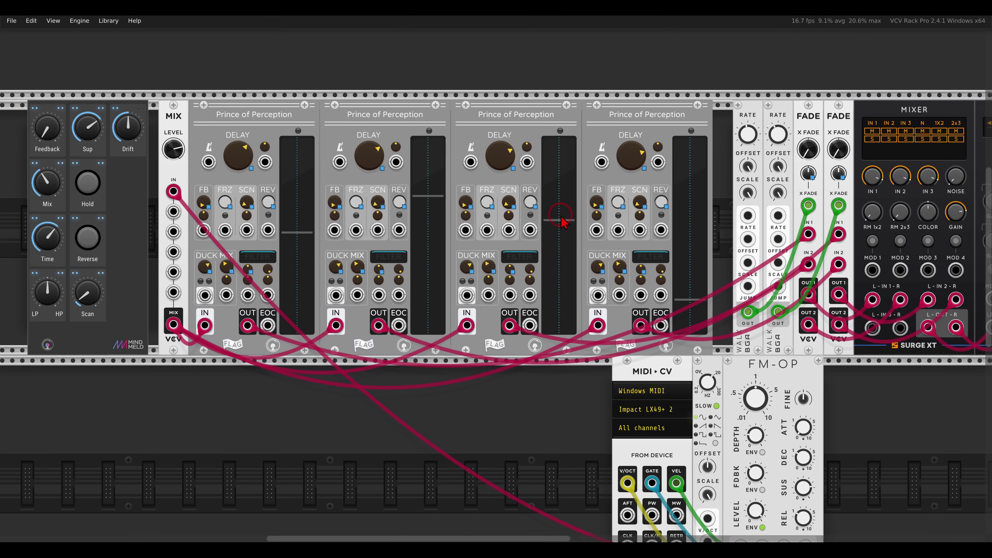
pyautogui.moveTo(130, 122); pyautogui.dragTo(148, 214)
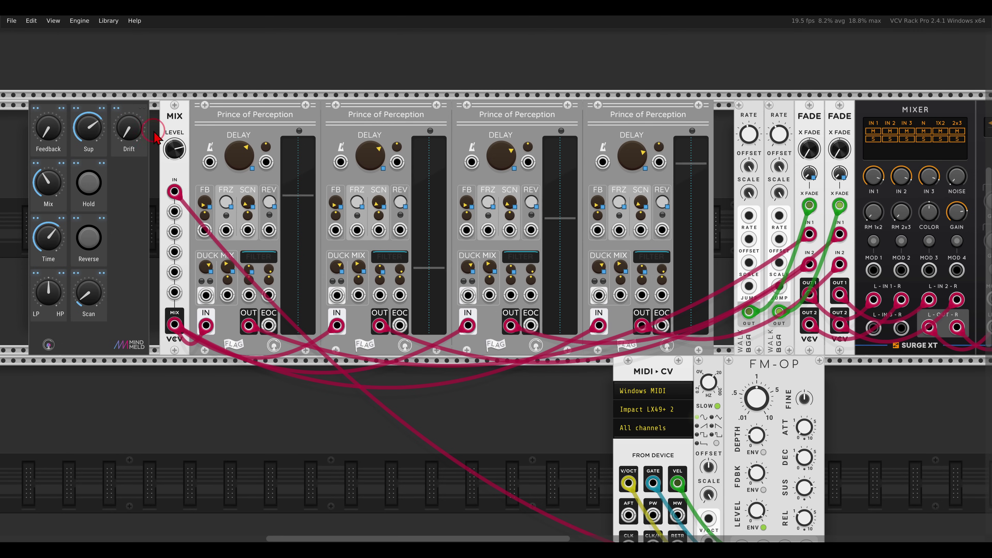
# Step: Set the range of Drift's first mapping to the 50-100% preset
pyautogui.moveTo(132, 152); pyautogui.dragTo(180, 147)
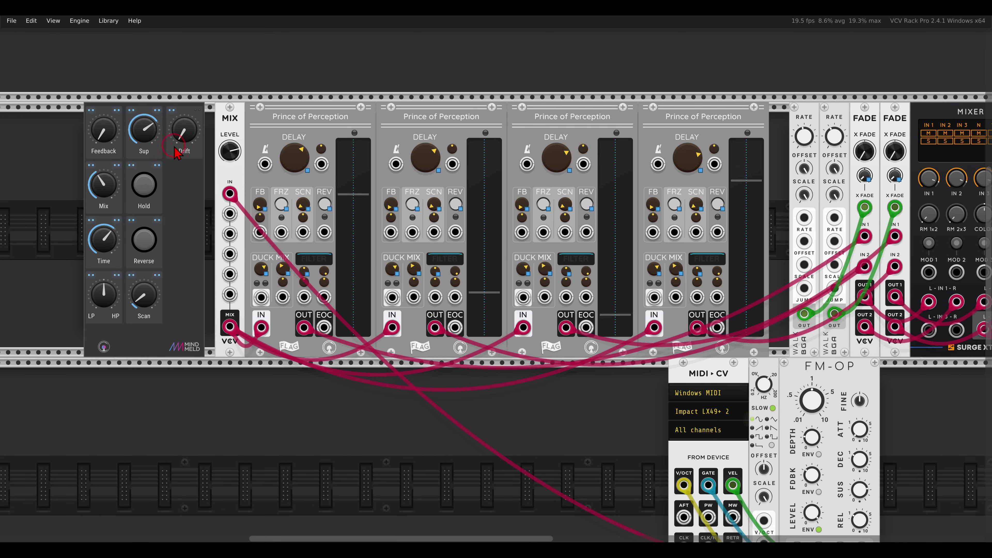
pyautogui.scroll(2, 175, 152)
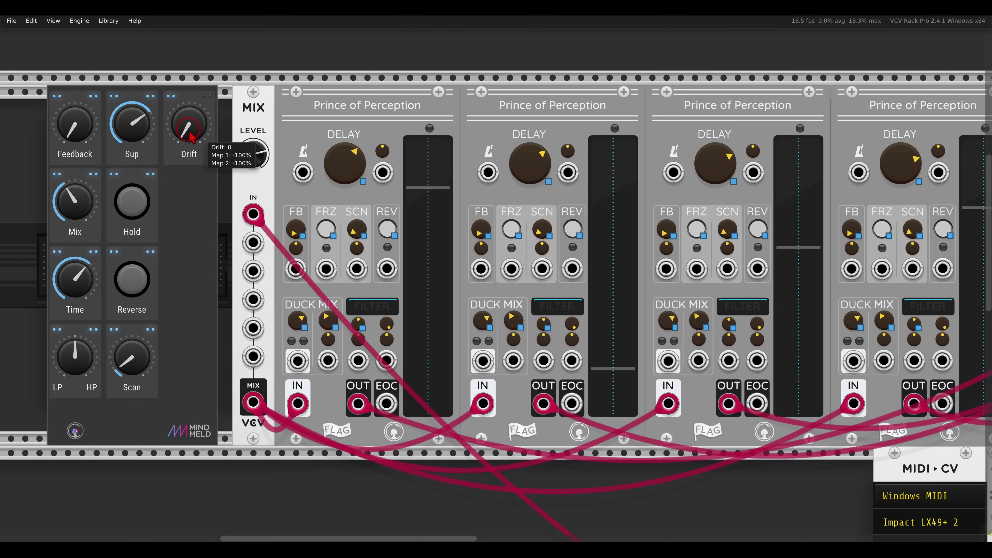
pyautogui.rightClick(181, 152)
pyautogui.moveTo(257, 250)
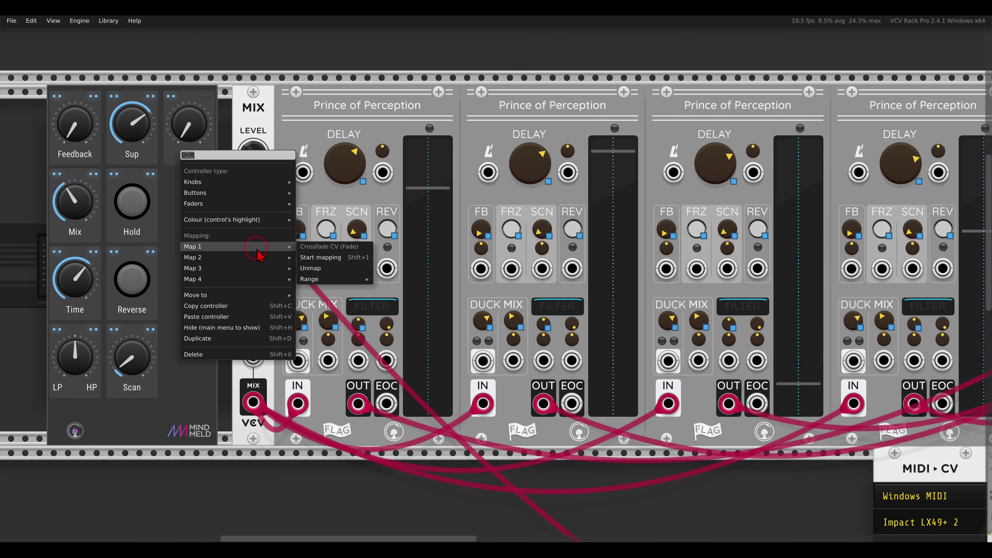
pyautogui.moveTo(336, 279)
pyautogui.moveTo(425, 302)
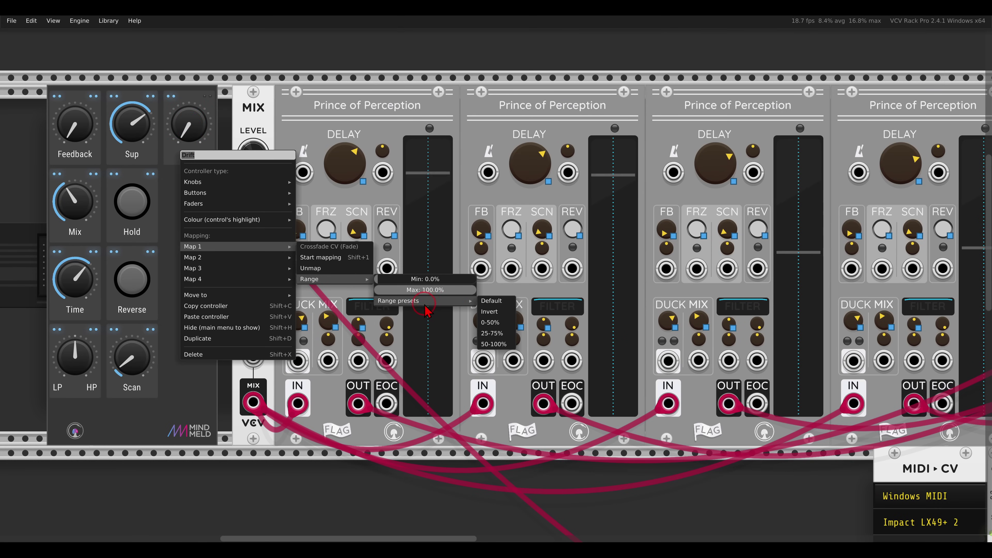
pyautogui.click(494, 345)
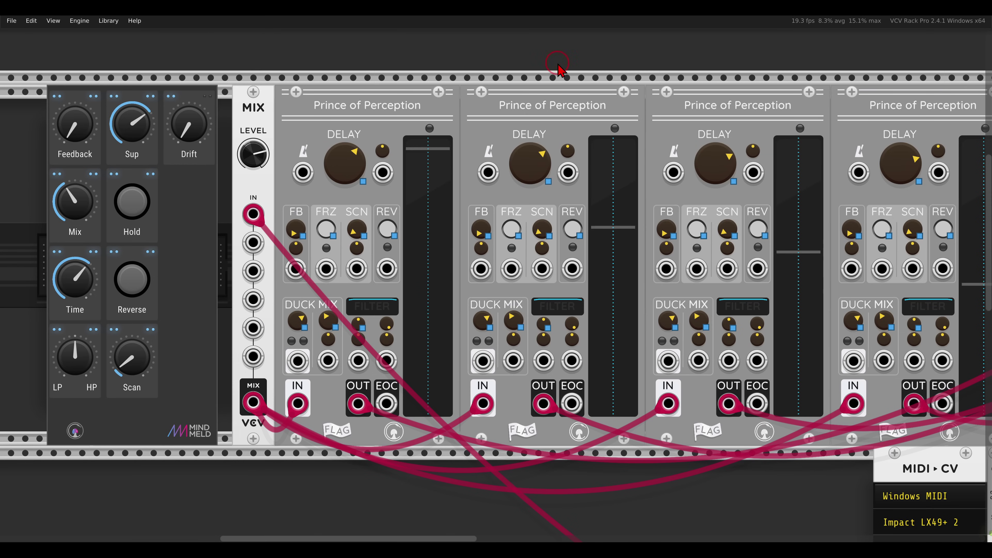
# Step: Check the first FADE's crossfade CV while turning Drift fully up and back down to zero
pyautogui.scroll(-3, 538, 115)
pyautogui.hscroll(2, 656, 145)
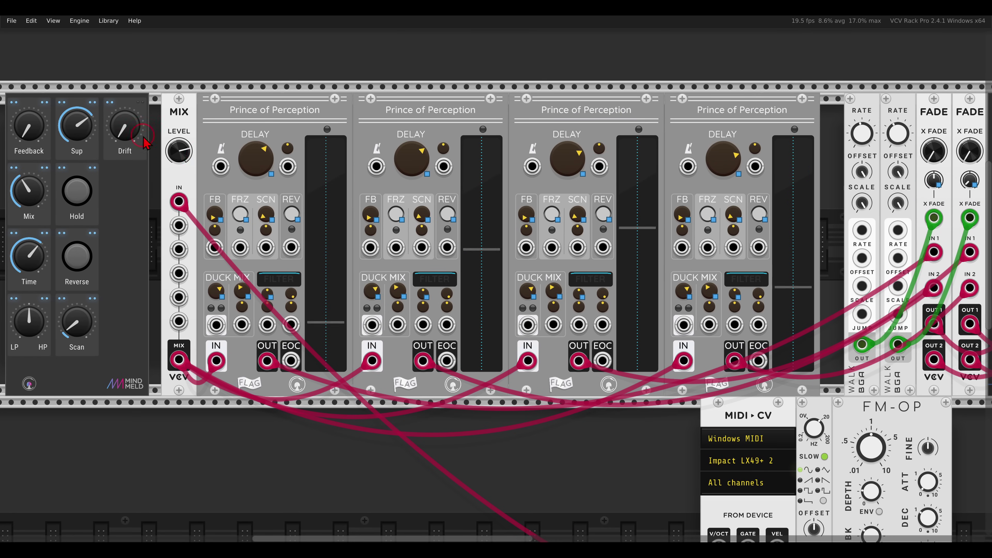
pyautogui.moveTo(132, 130); pyautogui.dragTo(104, 32)
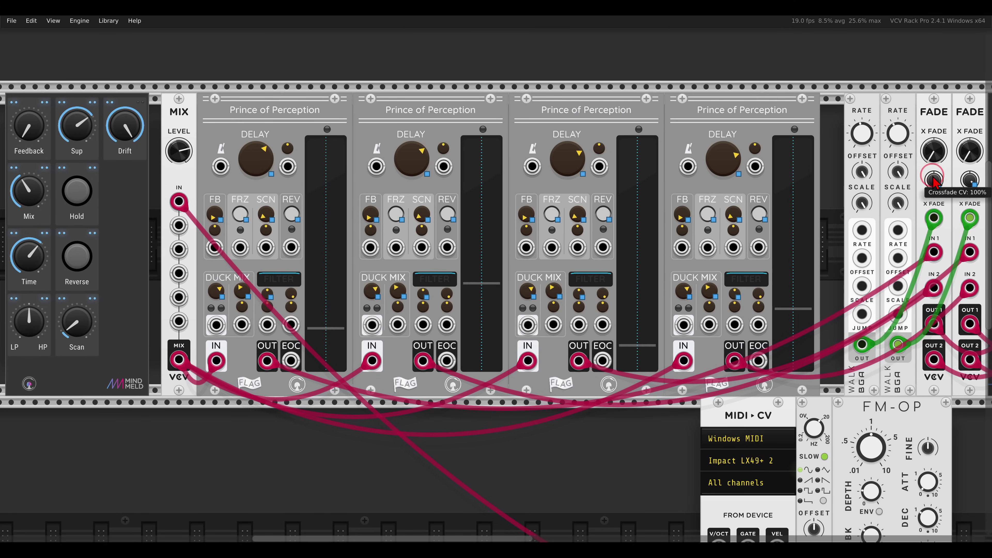
pyautogui.moveTo(132, 131); pyautogui.dragTo(132, 258)
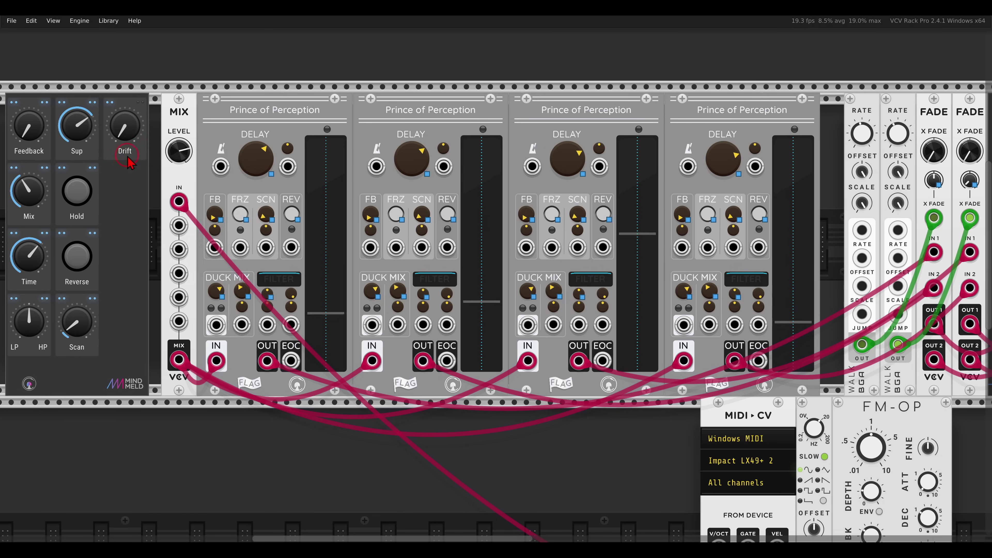
# Step: Set the range of Drift's second mapping to the 50-100% preset
pyautogui.rightClick(130, 161)
pyautogui.moveTo(197, 257)
pyautogui.moveTo(278, 290)
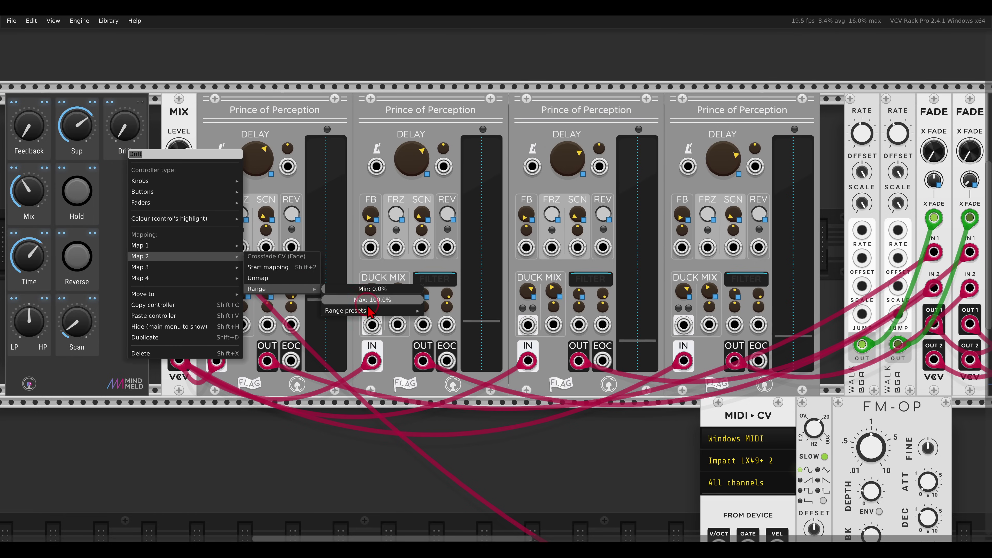
pyautogui.moveTo(370, 312)
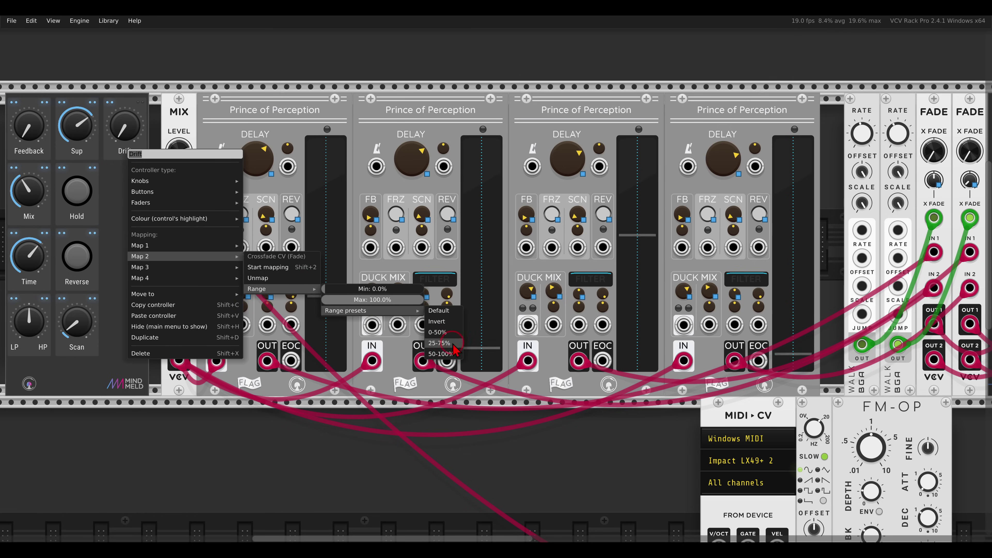
pyautogui.click(466, 375)
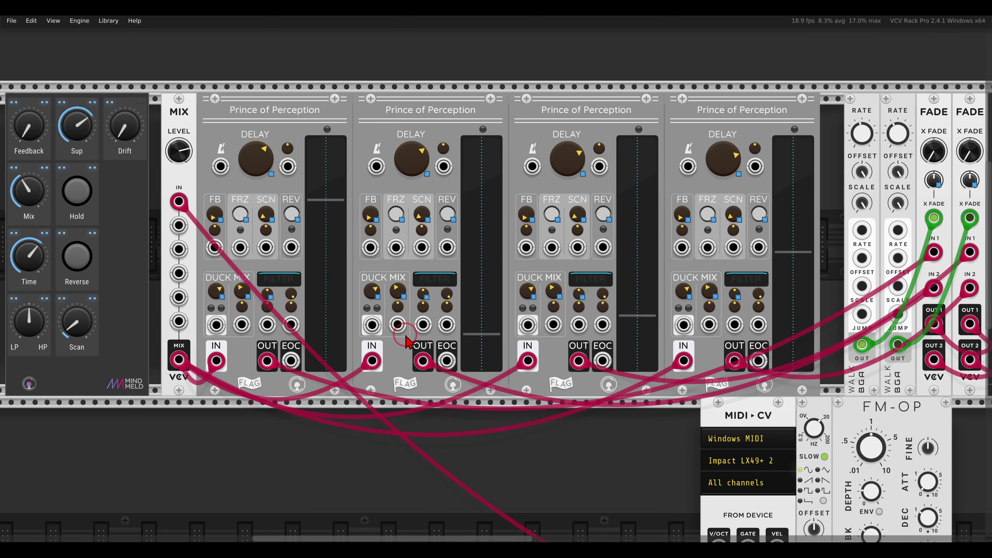
# Step: Switch on Hold to freeze the delays and turn the Scan control fully down
pyautogui.hscroll(-3, 170, 191)
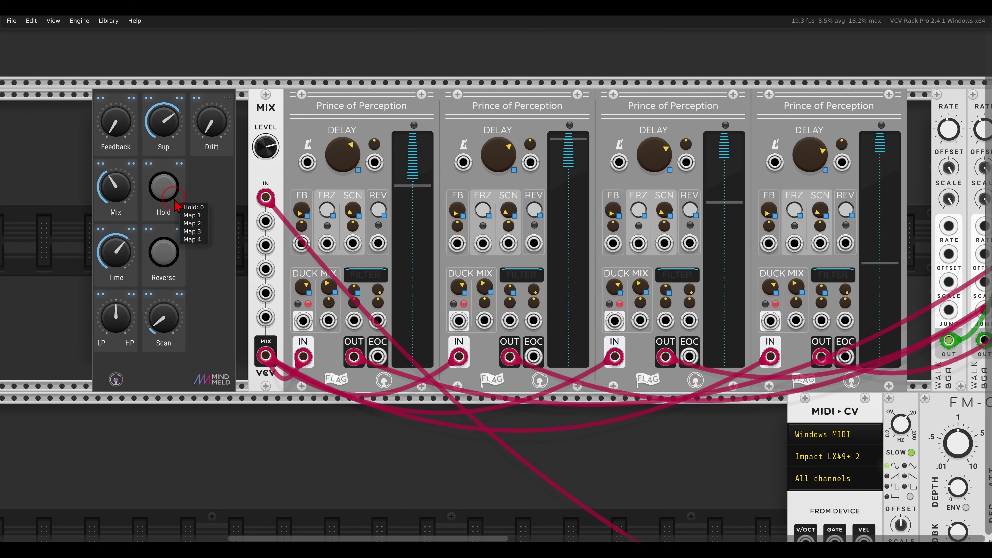
pyautogui.click(171, 191)
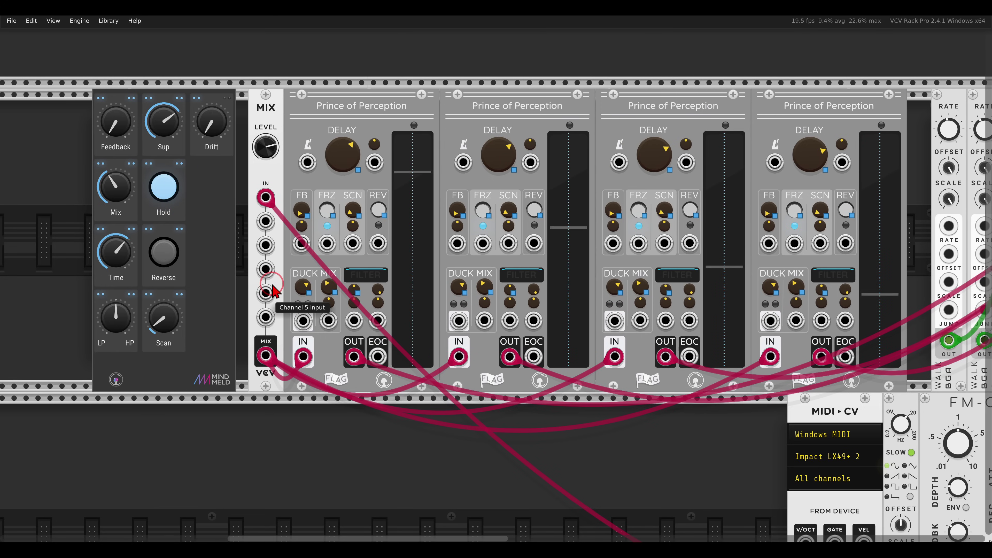
pyautogui.moveTo(160, 305); pyautogui.dragTo(159, 328)
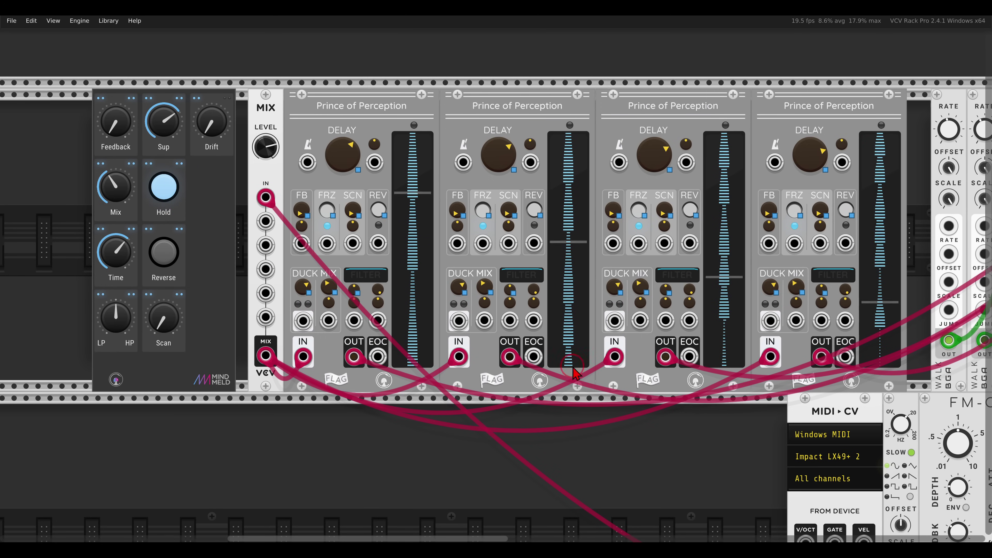
# Step: Turn the Drift control fully up while Hold keeps the four delays frozen
pyautogui.hscroll(10, 699, 336)
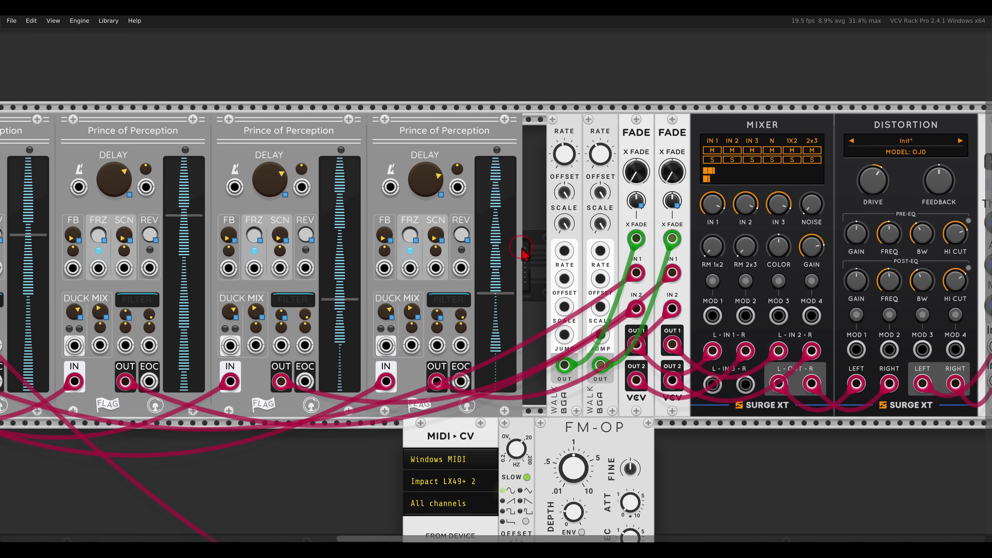
pyautogui.scroll(-2, 454, 254)
pyautogui.hscroll(-5, 453, 256)
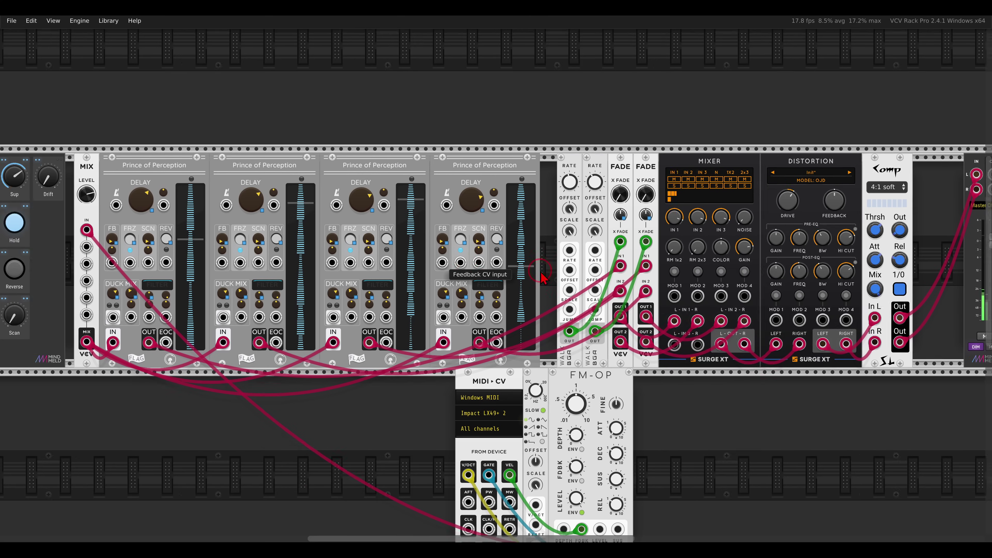
pyautogui.moveTo(218, 191); pyautogui.dragTo(186, 84)
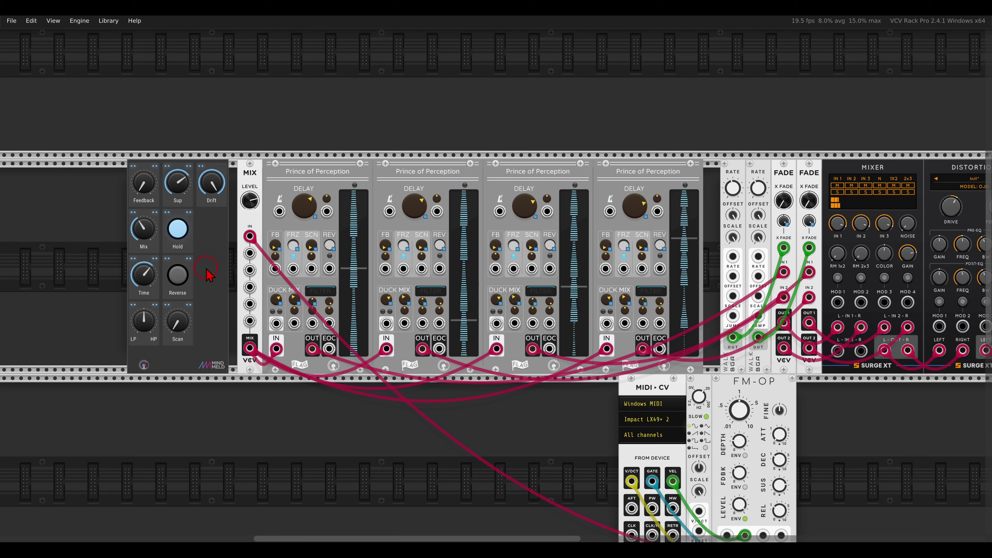
# Step: Release Hold, raise the Time control, and switch Hold back on
pyautogui.click(184, 235)
pyautogui.moveTo(146, 282); pyautogui.dragTo(128, 256)
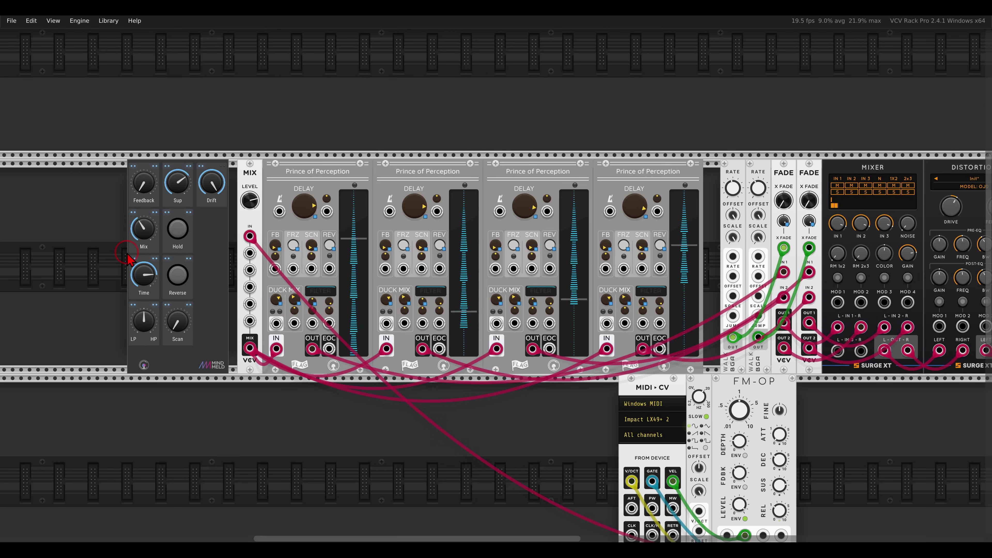
pyautogui.click(178, 229)
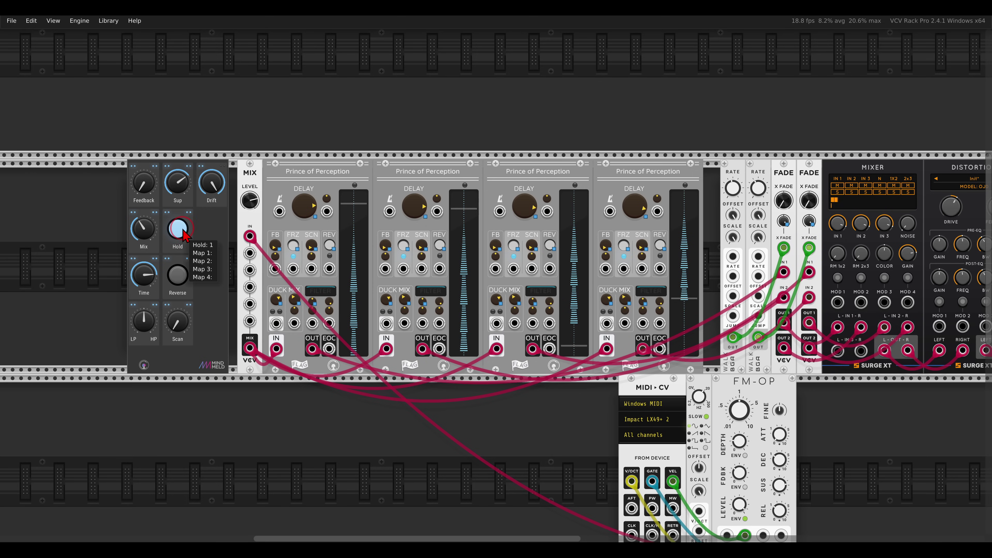
# Step: Compare the held sound with Drift fully down and fully up, ending with Drift at zero and Hold off
pyautogui.moveTo(211, 185); pyautogui.dragTo(235, 433)
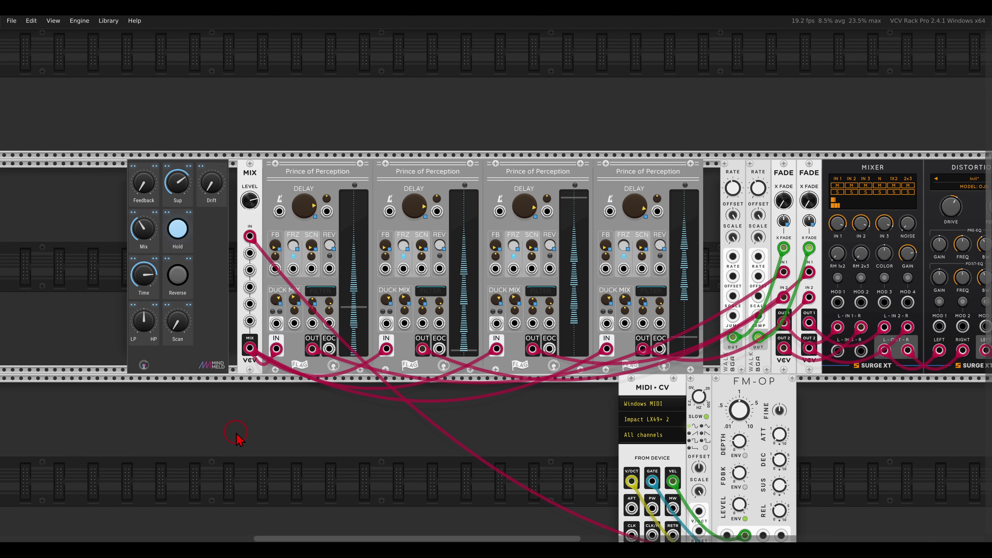
pyautogui.click(211, 187)
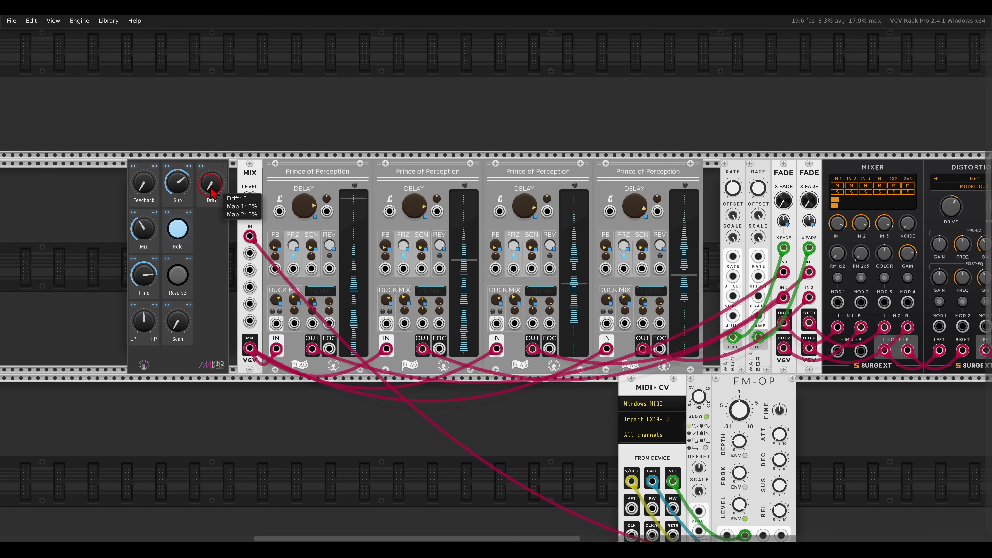
pyautogui.doubleClick(211, 191)
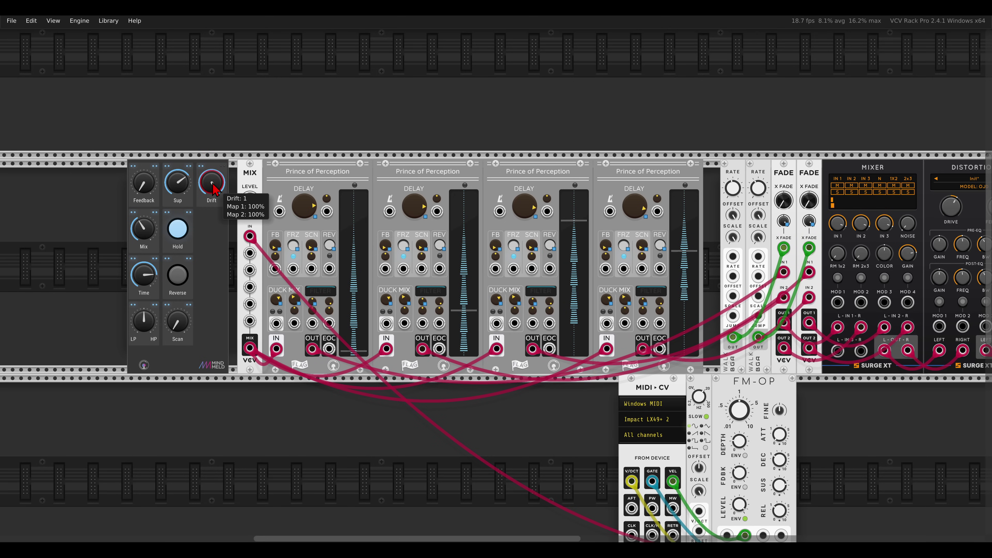
pyautogui.moveTo(214, 183); pyautogui.dragTo(187, 329)
pyautogui.click(169, 239)
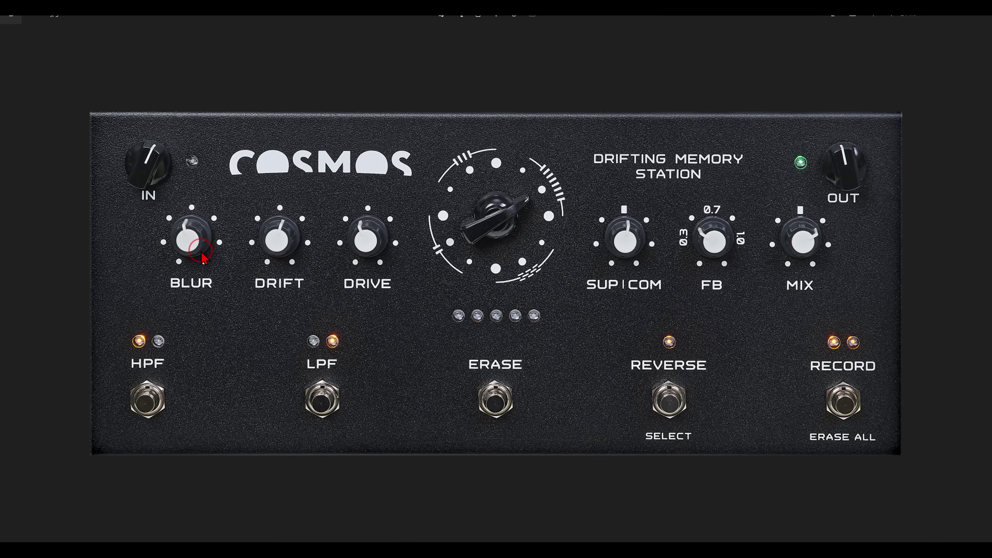
# Step: Return to VCV Rack and add two CVMIX modules, one before the first delay and one before the third delay
pyautogui.hotkey('alt', 'Tab')
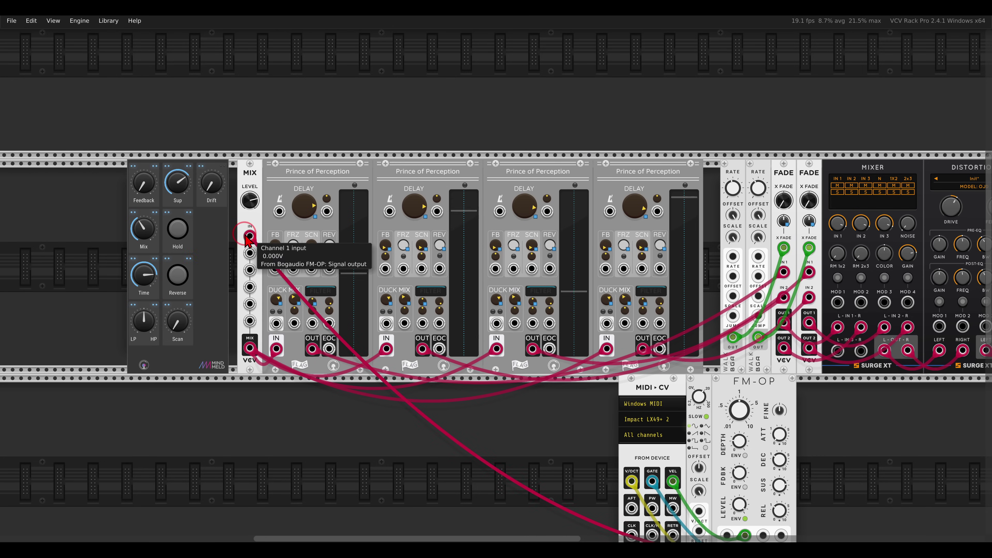
pyautogui.scroll(4, 253, 237)
pyautogui.moveTo(263, 137); pyautogui.dragTo(176, 138)
pyautogui.rightClick(223, 146)
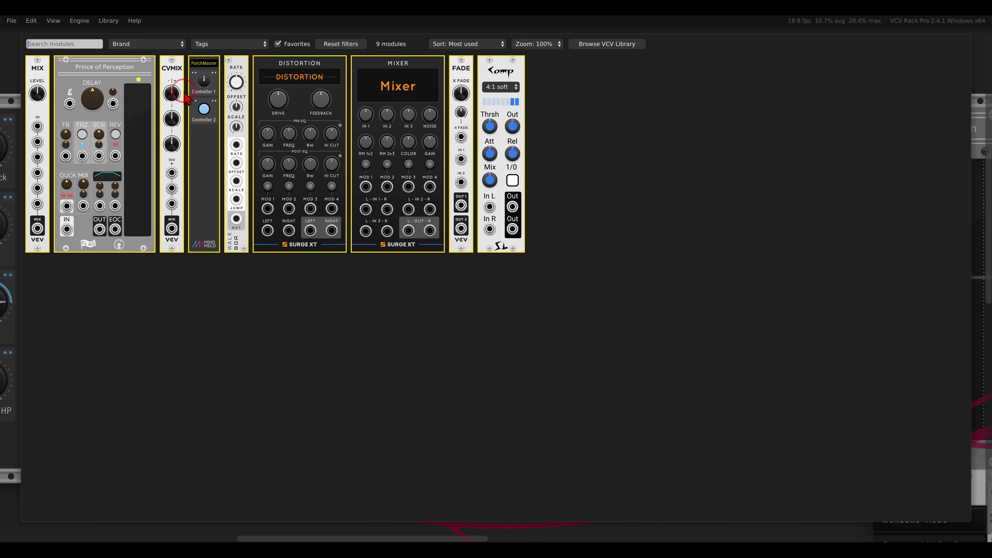
pyautogui.moveTo(184, 93); pyautogui.dragTo(274, 160)
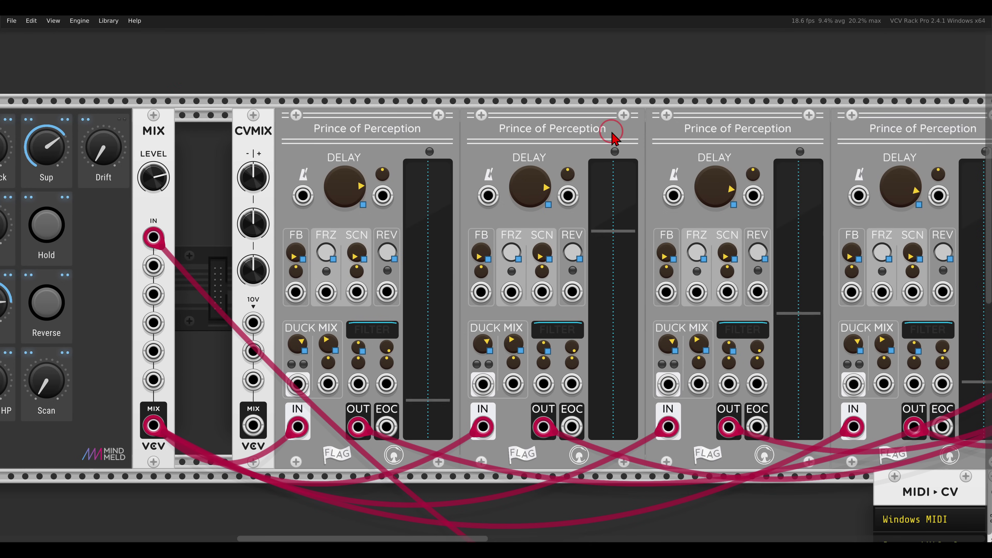
pyautogui.moveTo(611, 137); pyautogui.dragTo(576, 133)
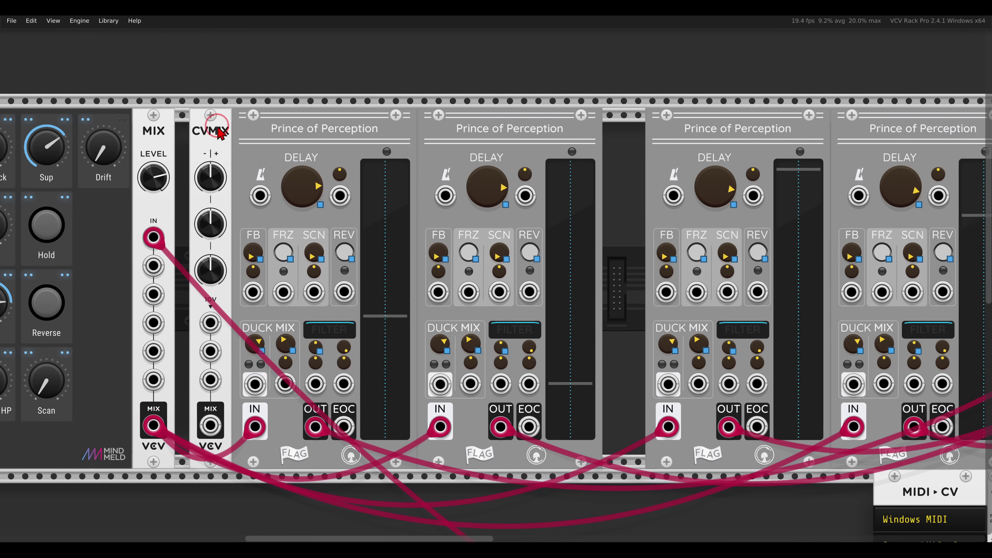
pyautogui.moveTo(220, 133)
pyautogui.mouseDown()
pyautogui.moveTo(63, 129)
pyautogui.moveTo(720, 156)
pyautogui.mouseUp()
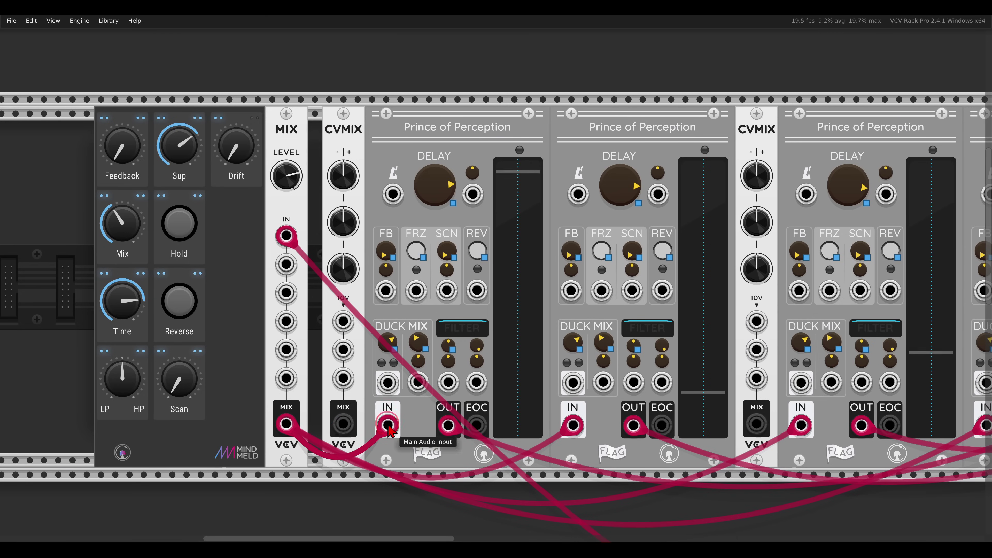
# Step: Move the first and third delays' input cables to the CV 1 inputs of their CVMIX modules, and set both Level 1 knobs to 100%
pyautogui.moveTo(388, 426); pyautogui.dragTo(343, 321)
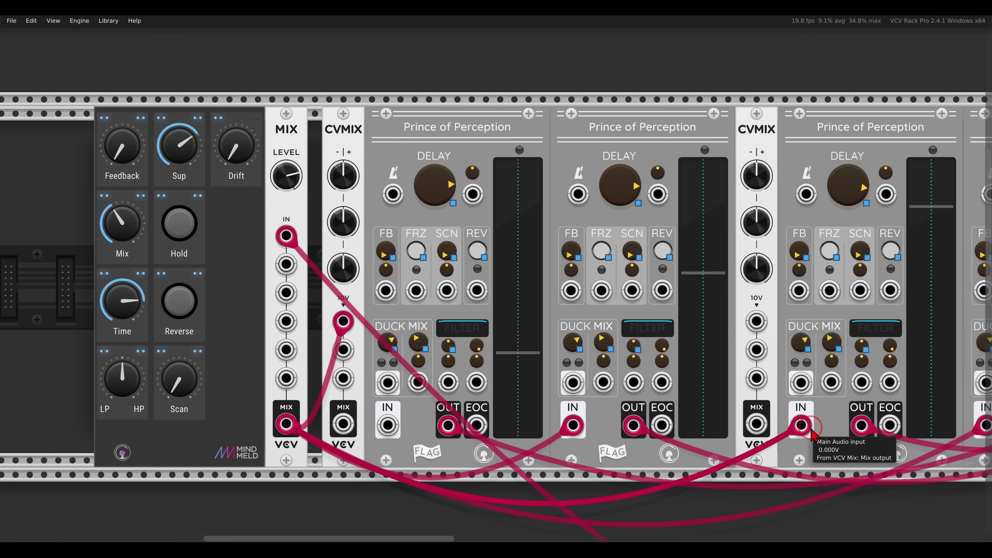
pyautogui.moveTo(800, 425); pyautogui.dragTo(764, 328)
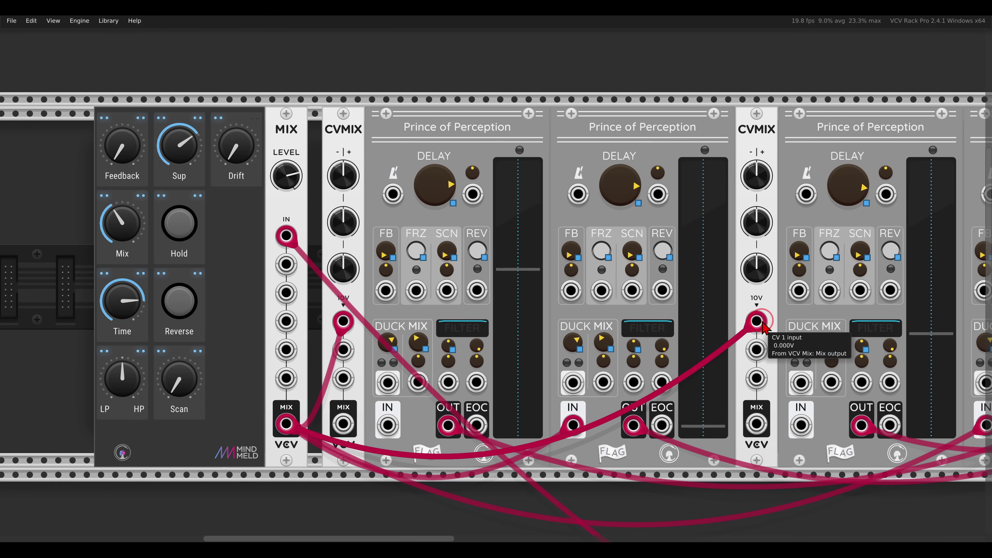
pyautogui.moveTo(343, 175); pyautogui.dragTo(329, 88)
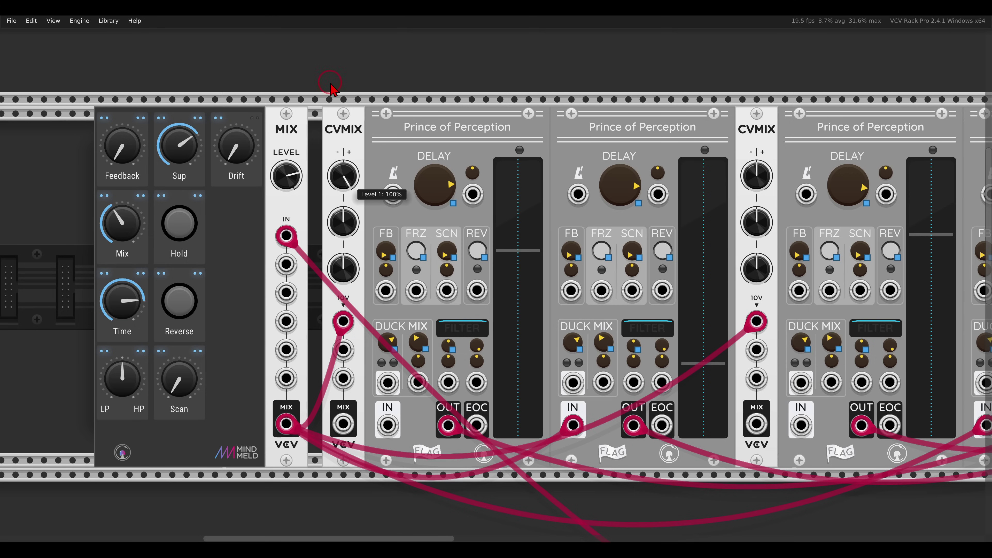
pyautogui.moveTo(762, 187); pyautogui.dragTo(735, 63)
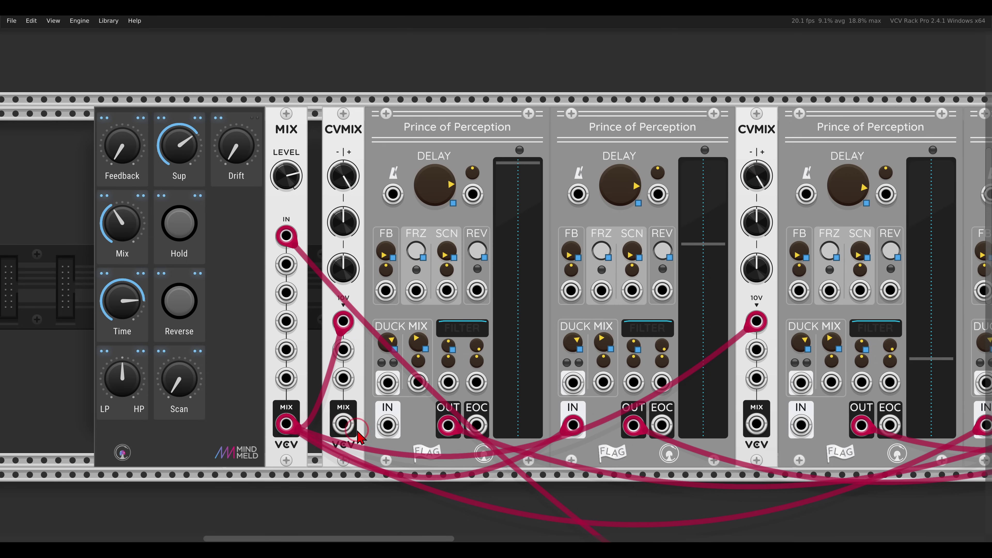
# Step: Patch each CVMIX's mix output into its adjacent delay's input, and the second and fourth delays' outputs into the CVMIX modules' CV 2 inputs
pyautogui.moveTo(343, 424); pyautogui.dragTo(388, 426)
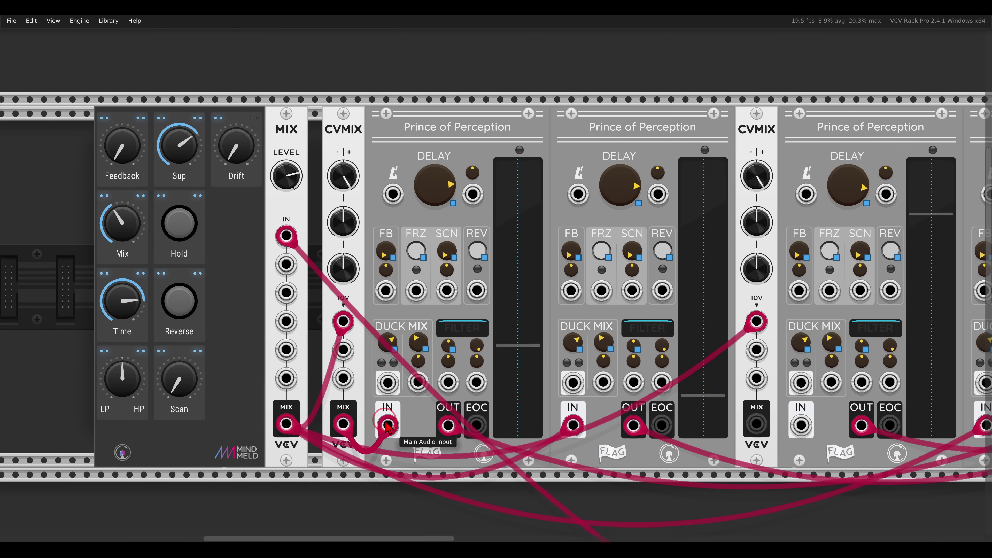
pyautogui.moveTo(756, 423); pyautogui.dragTo(799, 425)
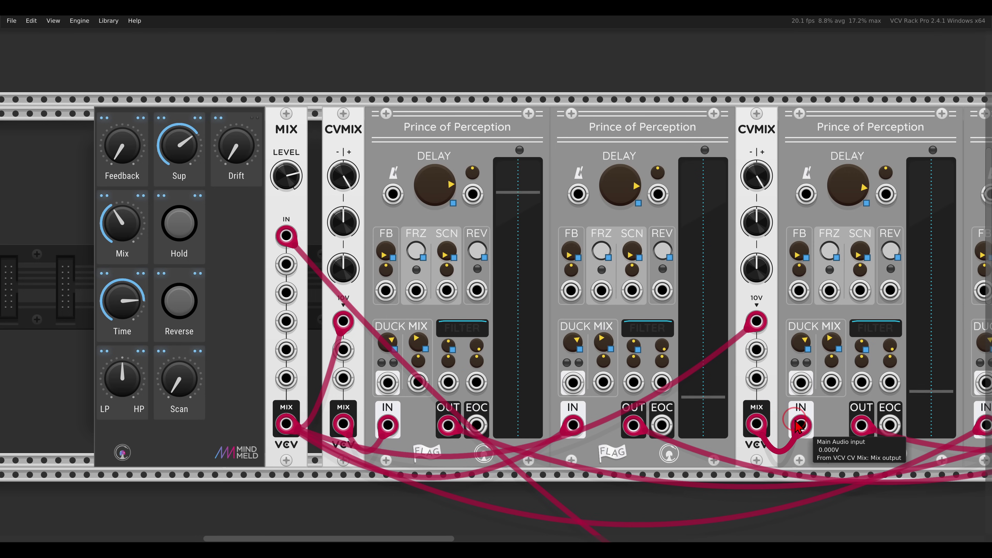
pyautogui.moveTo(633, 423); pyautogui.dragTo(344, 350)
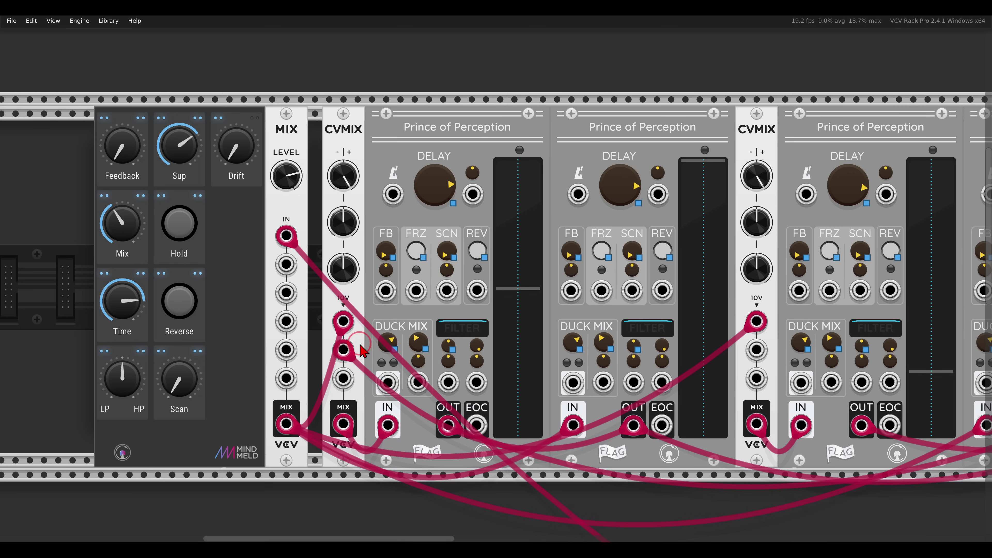
pyautogui.moveTo(784, 389); pyautogui.dragTo(629, 377)
pyautogui.moveTo(896, 420); pyautogui.dragTo(601, 338)
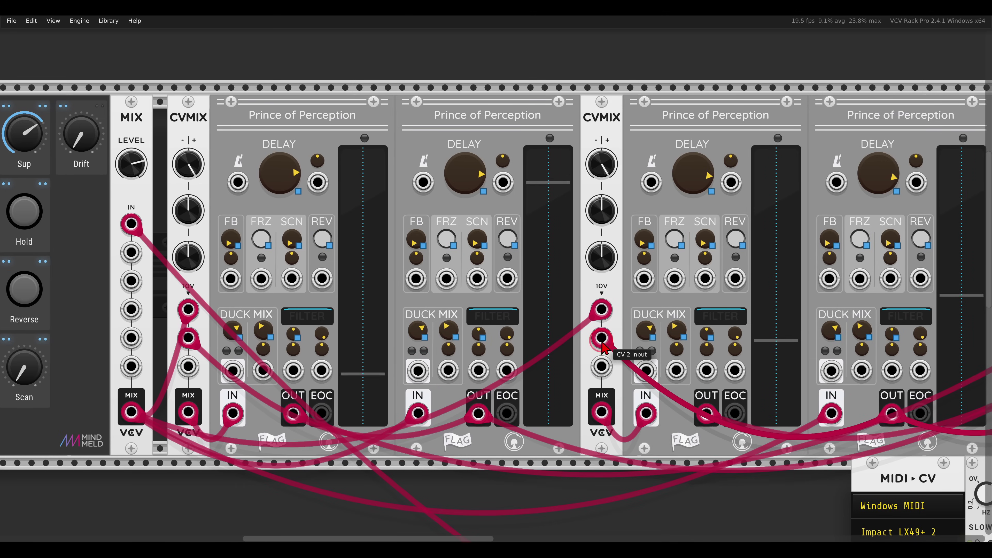
pyautogui.hscroll(-2, 657, 361)
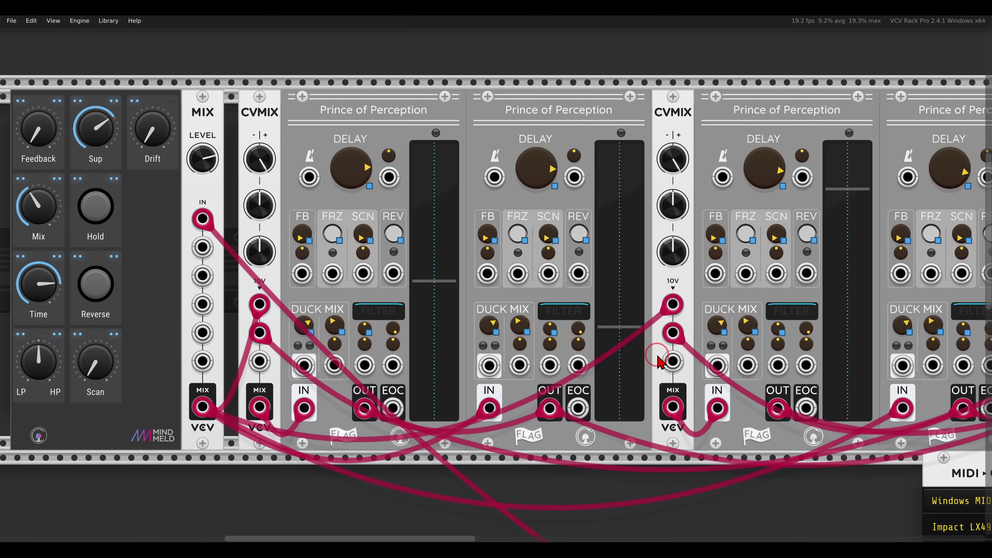
pyautogui.moveTo(564, 125)
pyautogui.mouseDown()
pyautogui.moveTo(514, 149)
pyautogui.moveTo(576, 158)
pyautogui.moveTo(548, 119)
pyautogui.moveTo(521, 126)
pyautogui.moveTo(394, 94)
pyautogui.moveTo(277, 124)
pyautogui.moveTo(273, 180)
pyautogui.moveTo(306, 193)
pyautogui.moveTo(293, 221)
pyautogui.mouseUp()
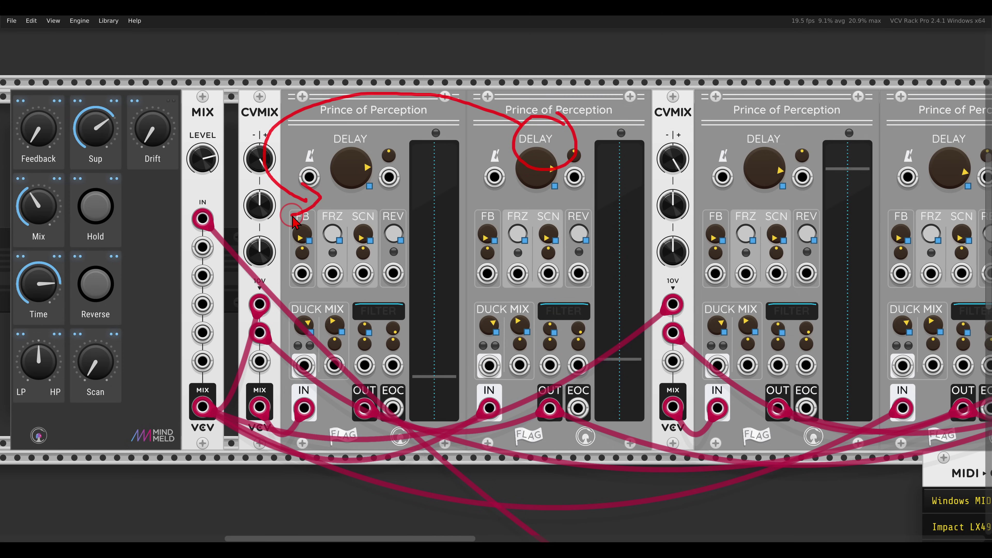
pyautogui.press('Escape')
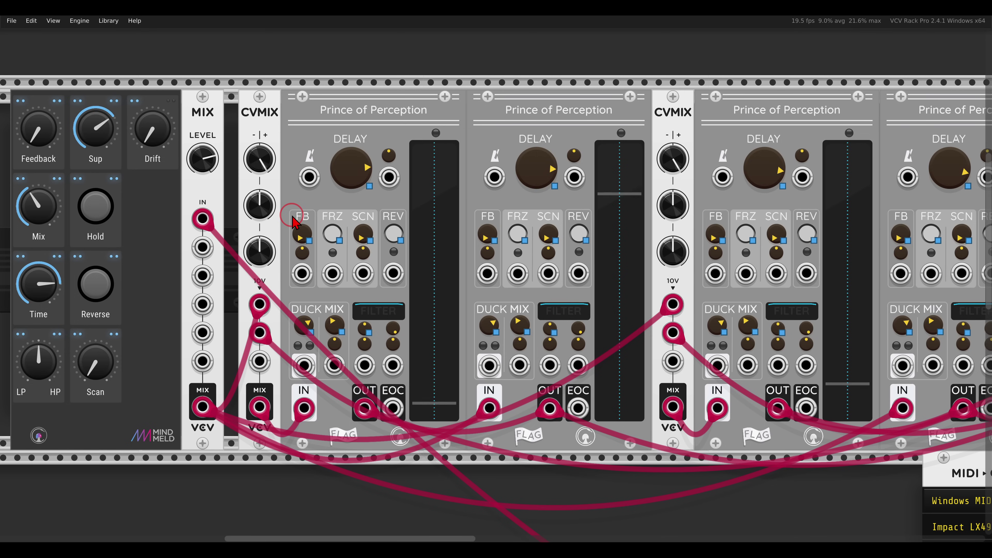
# Step: Add a knob controller beneath Drift in PatchMaster and rename it Blur
pyautogui.moveTo(293, 222); pyautogui.dragTo(429, 200)
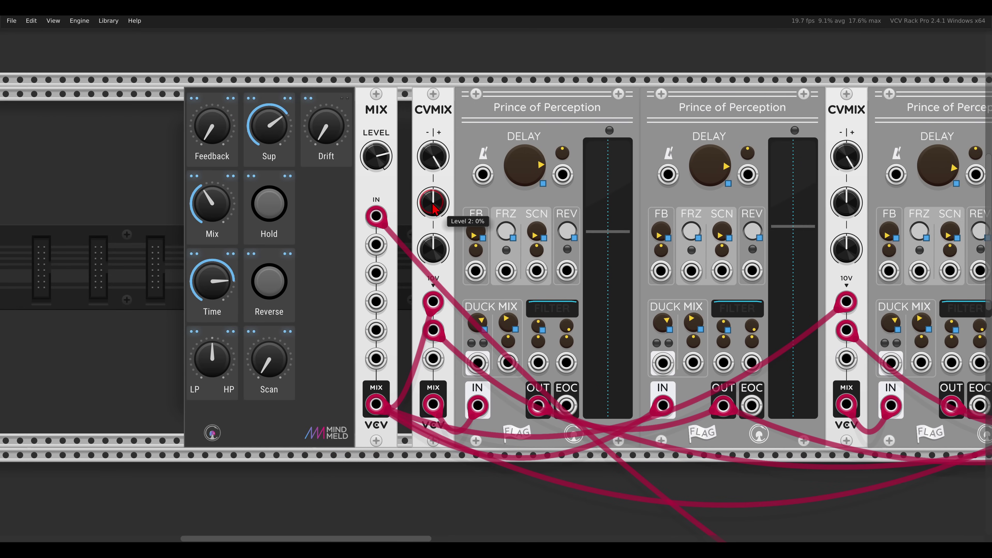
pyautogui.hotkey('ctrl', 'z')
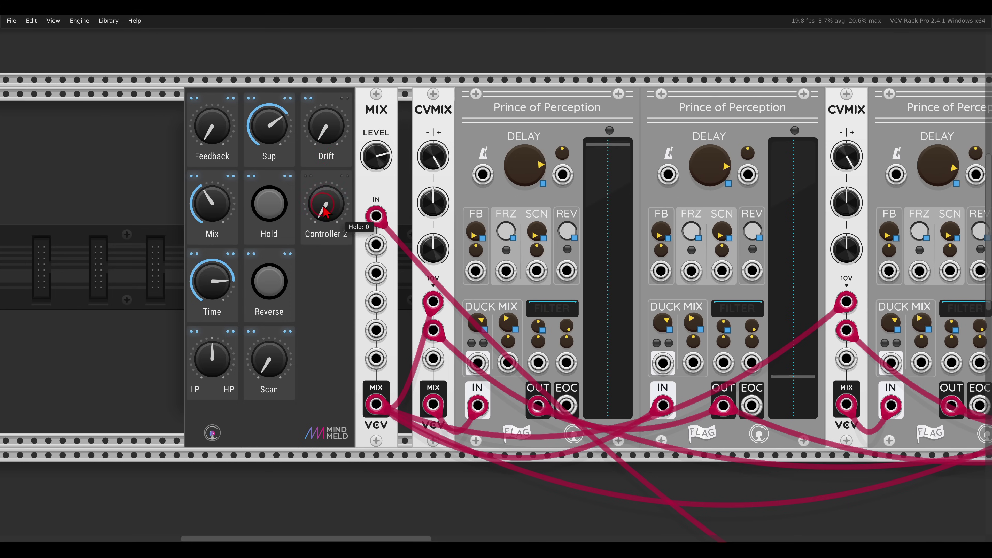
pyautogui.rightClick(327, 229)
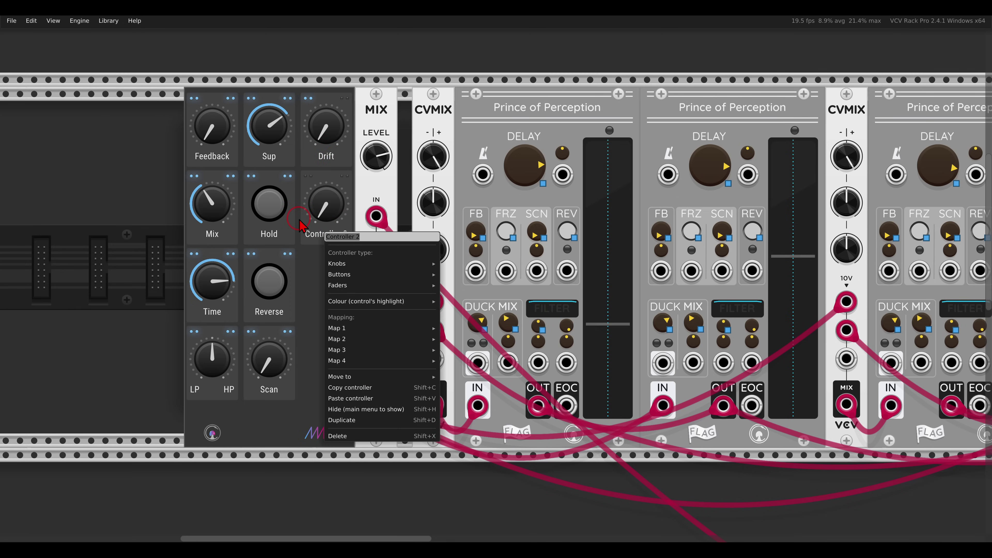
pyautogui.press('Return')
pyautogui.moveTo(376, 87); pyautogui.dragTo(338, 90)
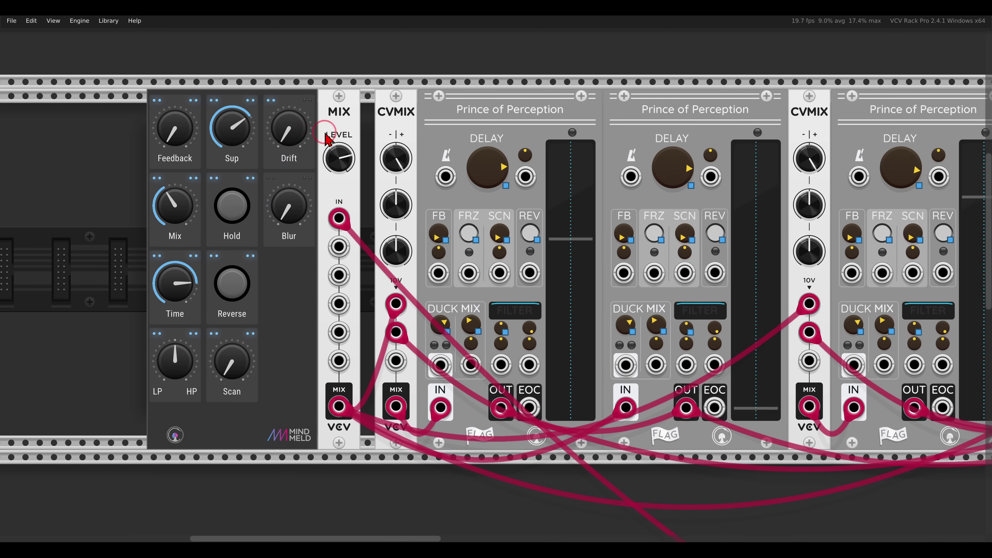
# Step: Map the Blur knob to Level 2 on both CVMIX modules and turn Blur down
pyautogui.click(393, 209)
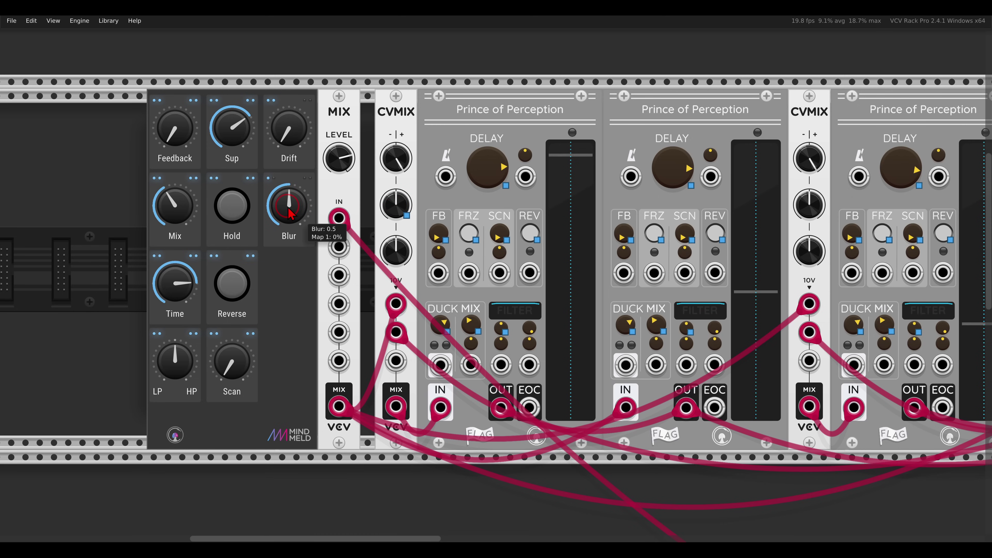
pyautogui.click(807, 209)
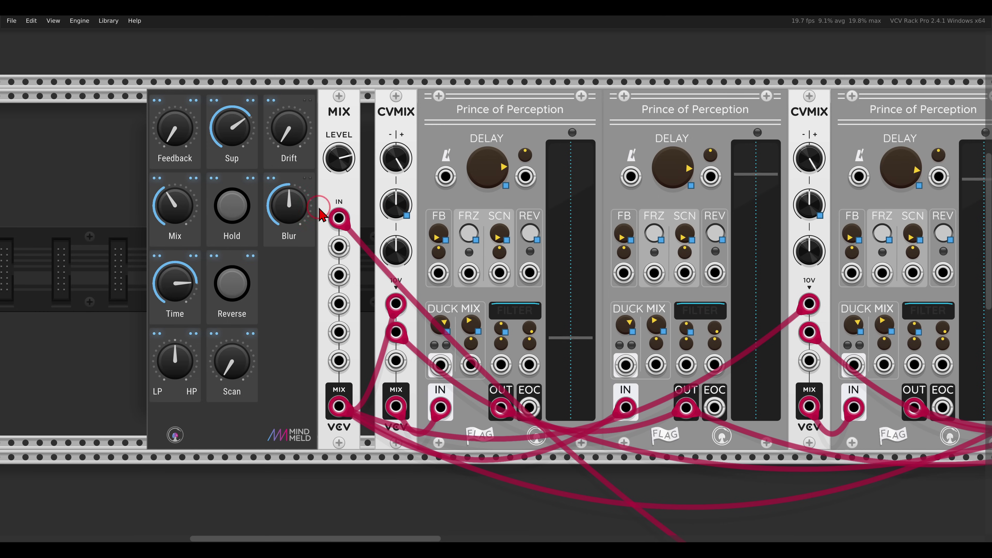
pyautogui.moveTo(300, 211); pyautogui.dragTo(312, 329)
pyautogui.click(396, 208)
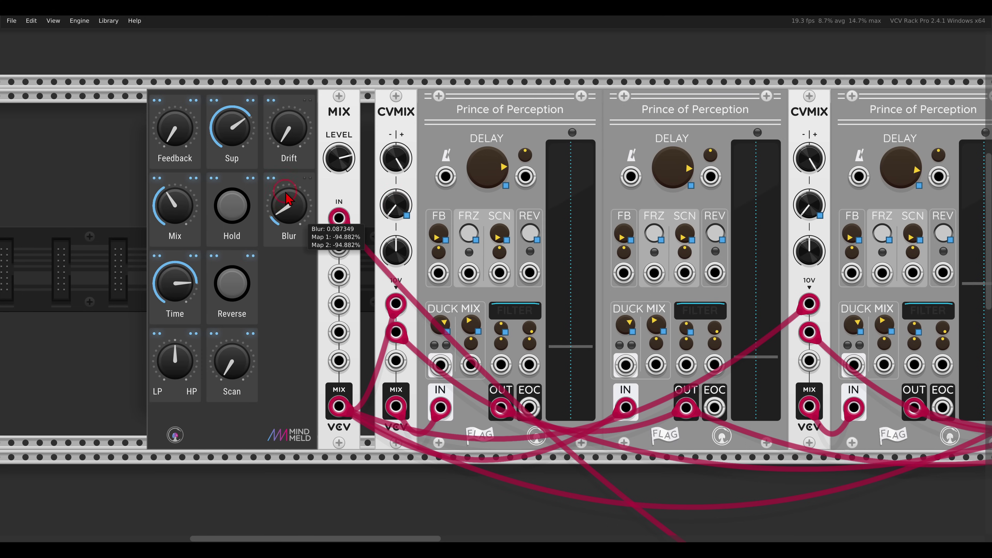
# Step: Set the range of Blur's first mapping to the 50-100% preset
pyautogui.click(280, 238)
pyautogui.moveTo(351, 335)
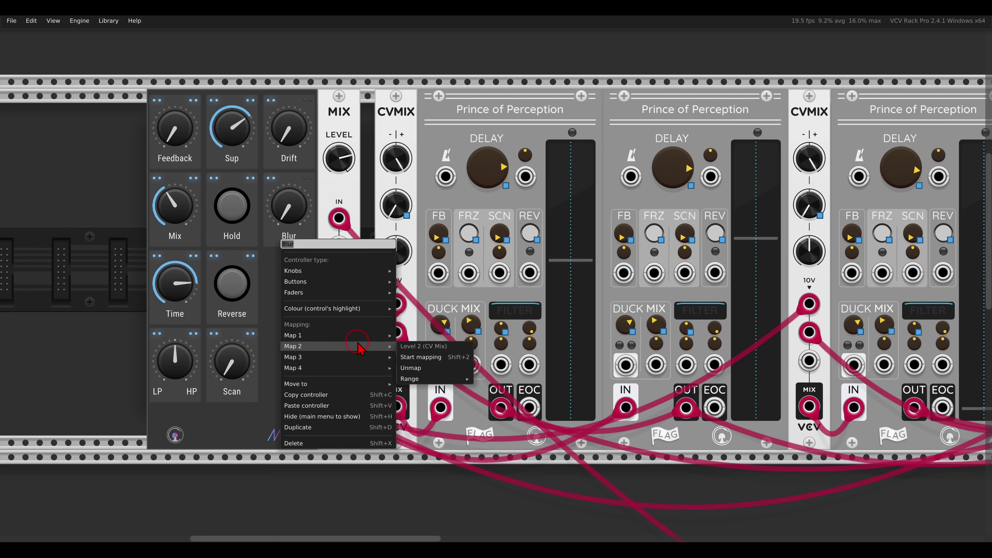
pyautogui.click(442, 368)
pyautogui.moveTo(568, 390)
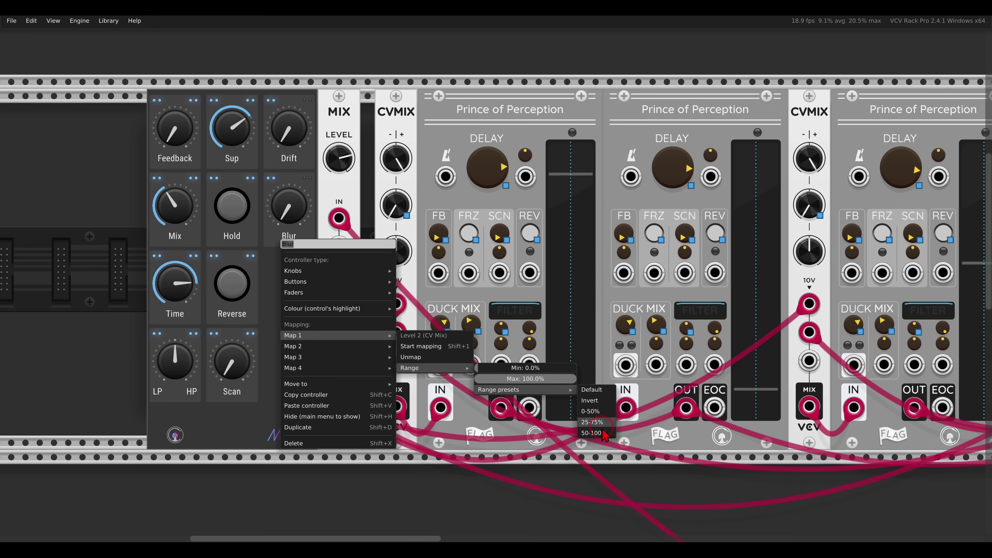
pyautogui.click(589, 433)
# Step: Set the range of Blur's second mapping to the 50-100% preset
pyautogui.moveTo(352, 346)
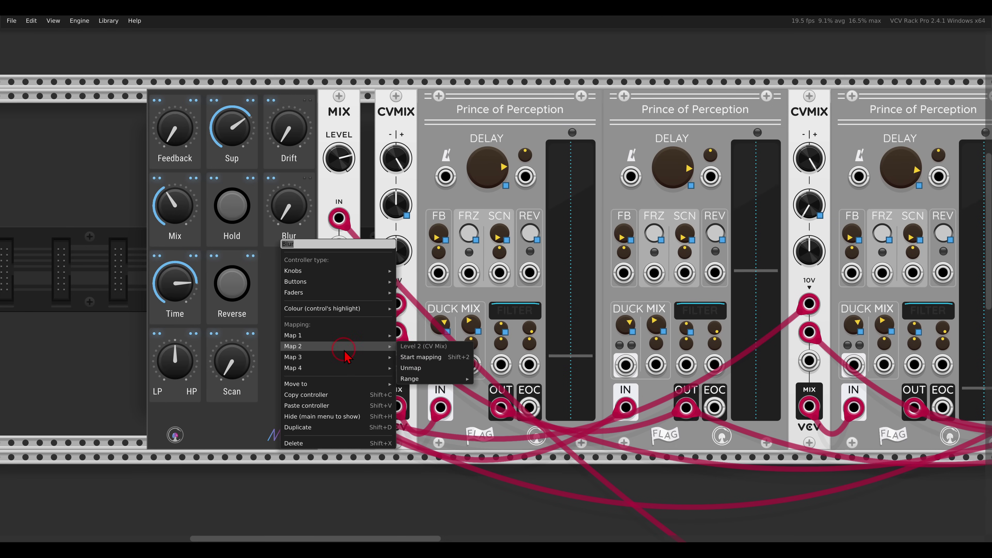
pyautogui.moveTo(429, 379)
pyautogui.moveTo(504, 401)
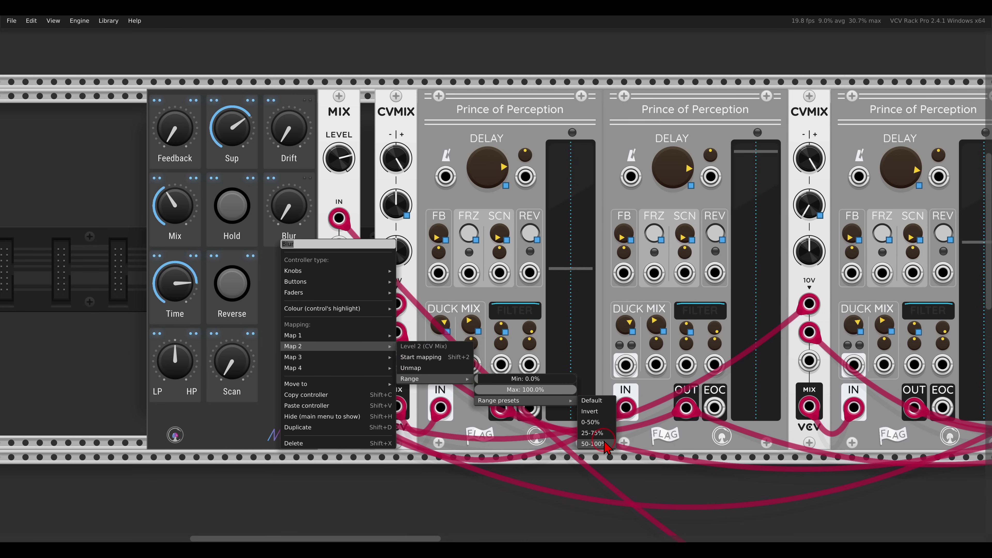
pyautogui.click(593, 443)
pyautogui.click(394, 200)
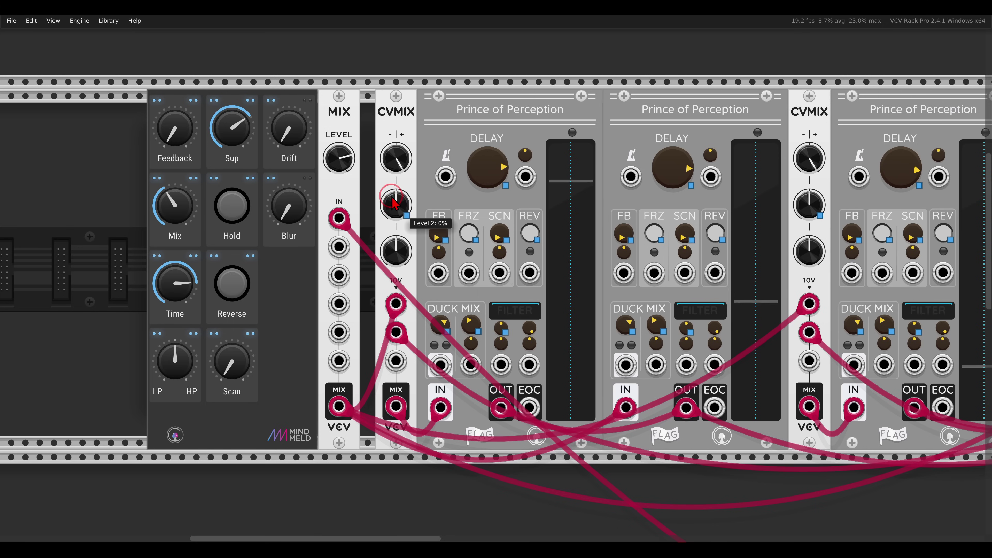
# Step: Test the Blur knob's mapped range by turning it up and partway down, and reset it to minimum
pyautogui.moveTo(294, 199); pyautogui.dragTo(288, 155)
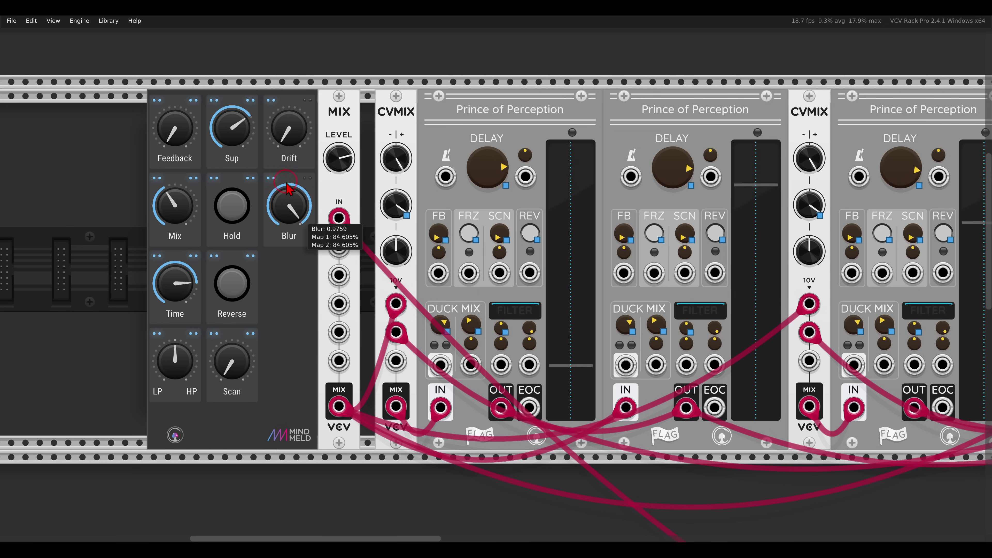
pyautogui.moveTo(292, 211); pyautogui.dragTo(289, 226)
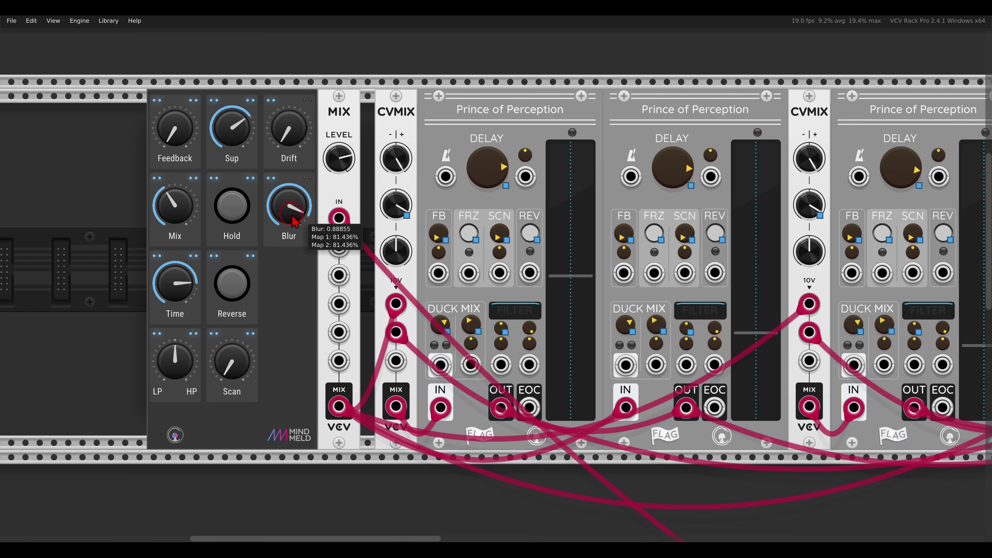
pyautogui.doubleClick(292, 219)
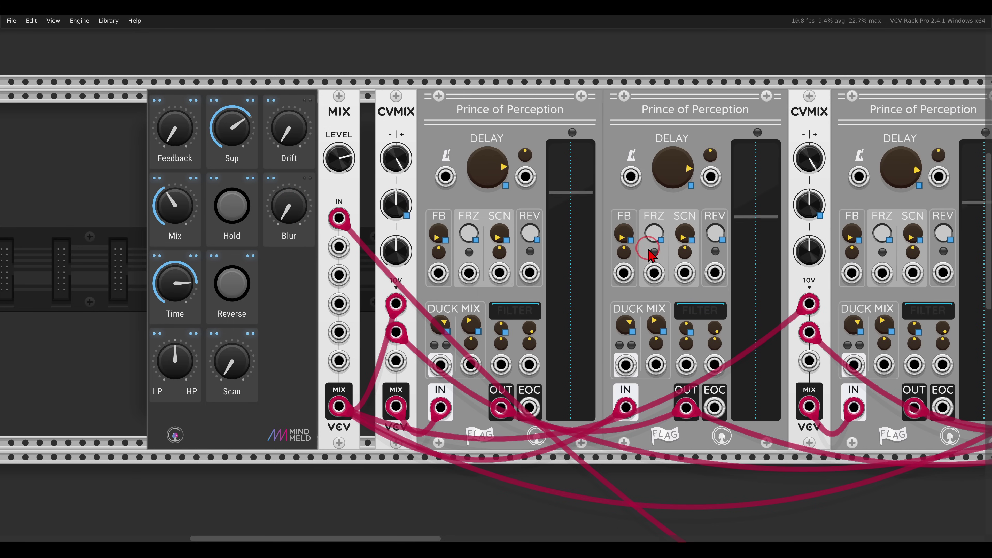
# Step: Examine the whole patch from the PatchMaster controls through the four delays, crossfaders, mixer, distortion and compressor
pyautogui.scroll(-2, 648, 249)
pyautogui.moveTo(695, 237); pyautogui.dragTo(491, 225)
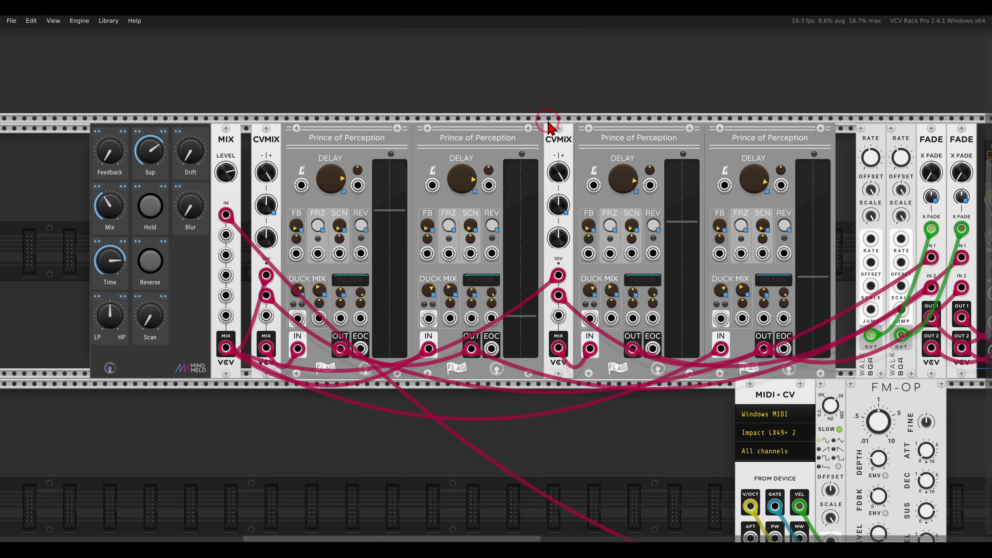
pyautogui.scroll(-1, 548, 121)
pyautogui.moveTo(637, 119); pyautogui.dragTo(551, 121)
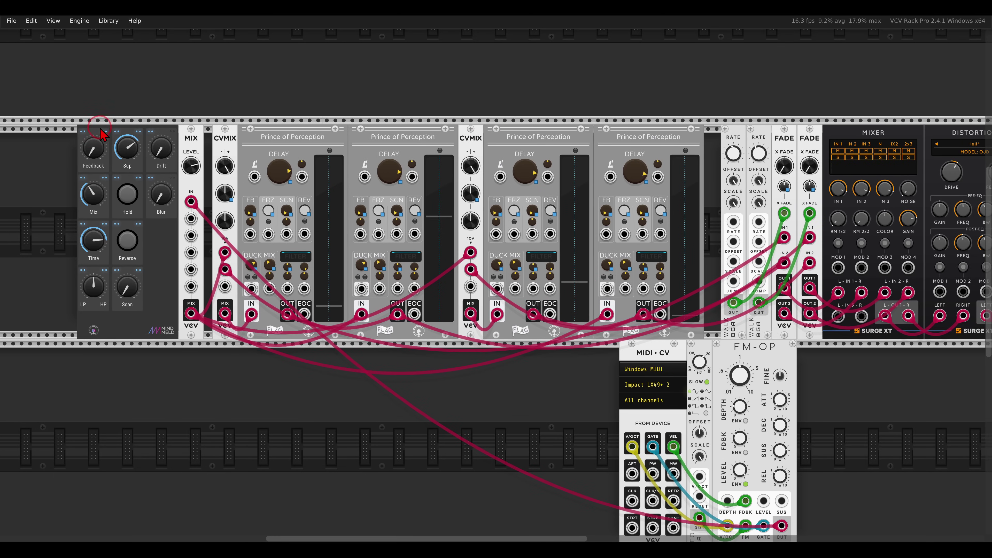
pyautogui.moveTo(100, 129); pyautogui.dragTo(126, 128)
pyautogui.moveTo(690, 101); pyautogui.dragTo(619, 112)
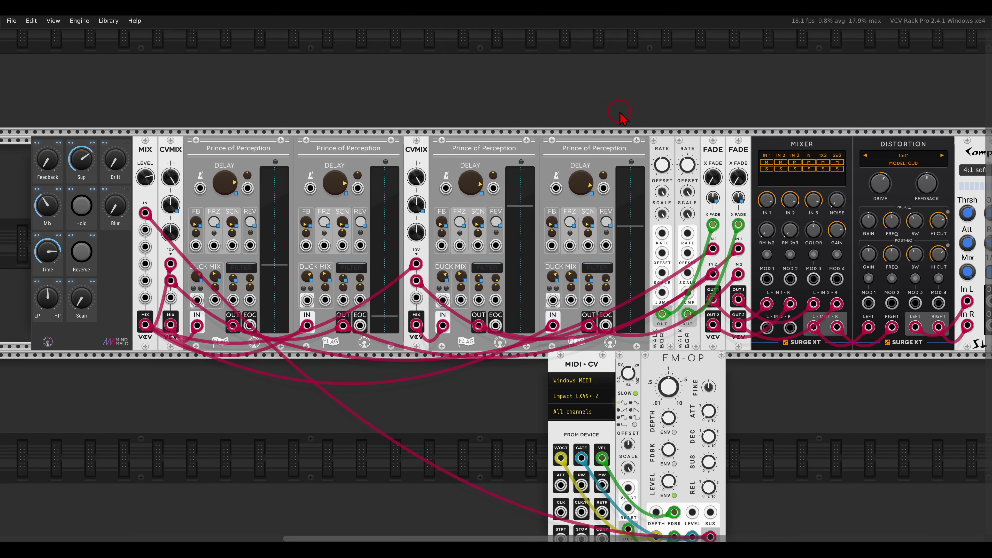
pyautogui.scroll(-3, 621, 114)
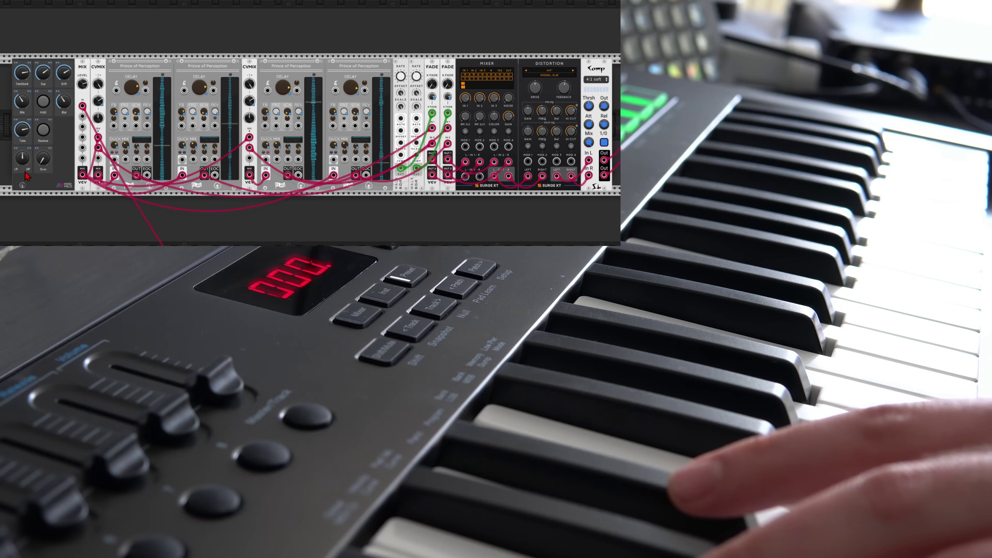
# Step: Enable Reverse in PatchMaster, turn Sup fully down and adjust Blur while the patch plays
pyautogui.moveTo(45, 135)
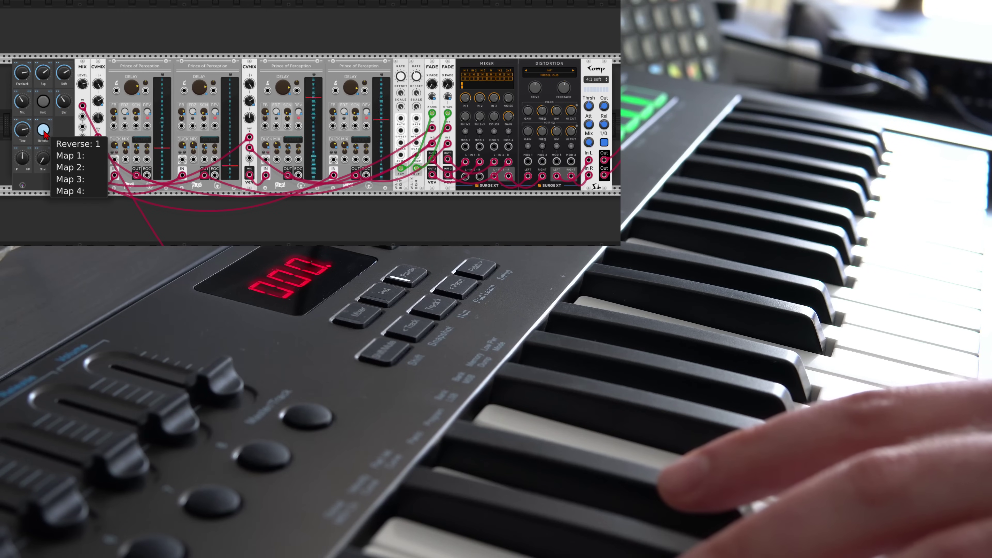
pyautogui.moveTo(25, 82)
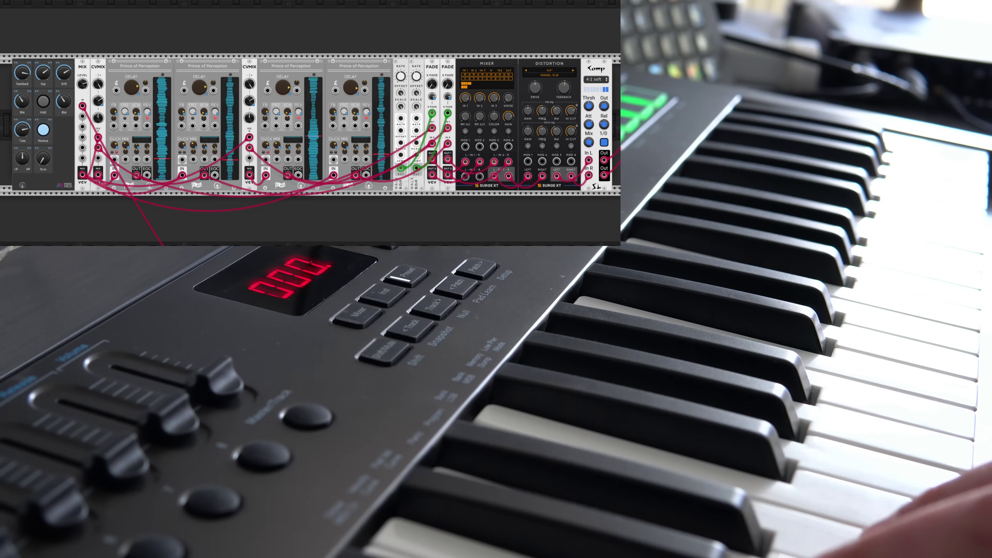
pyautogui.moveTo(43, 73); pyautogui.dragTo(35, 208)
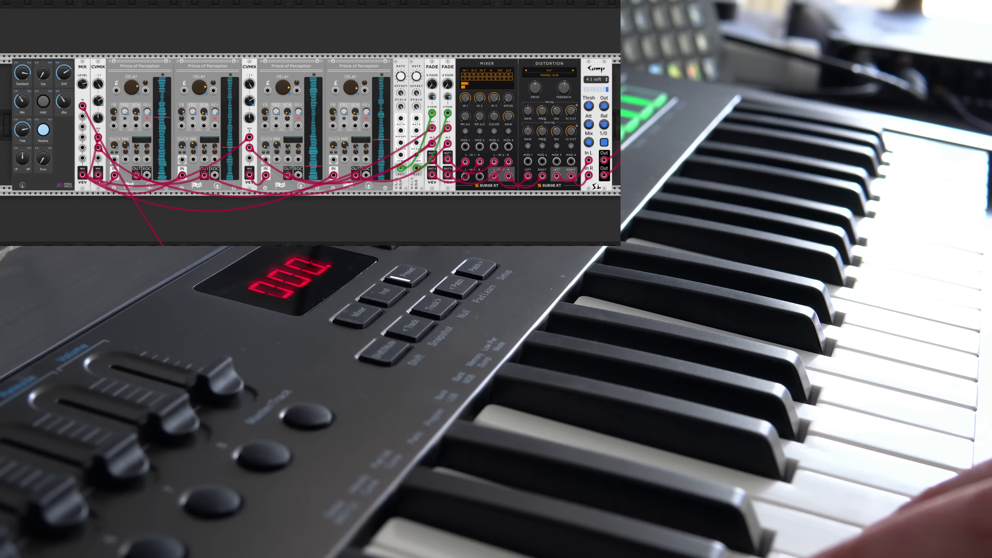
pyautogui.moveTo(63, 102)
pyautogui.mouseDown()
pyautogui.moveTo(62, 87)
pyautogui.moveTo(62, 97)
pyautogui.mouseUp()
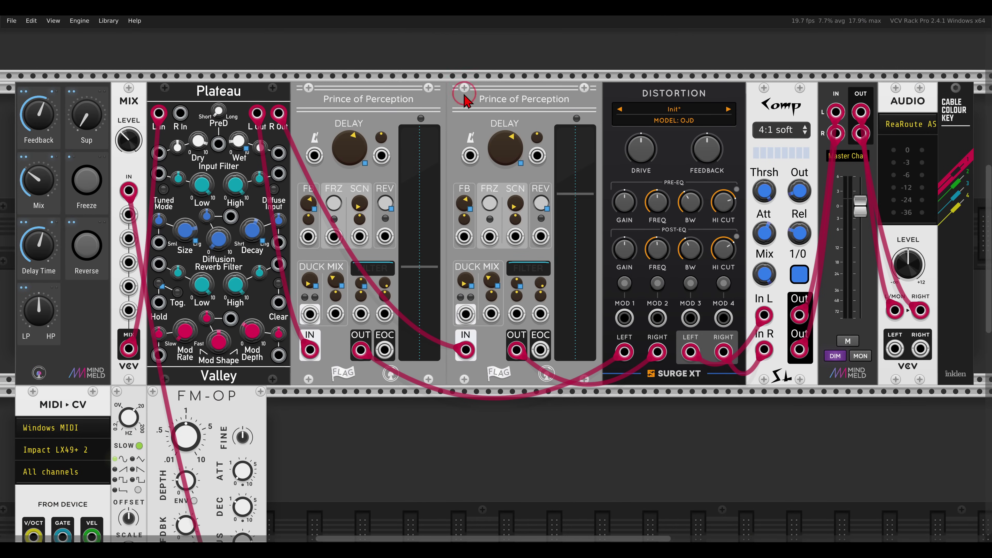
# Step: Examine the signal path of the second patch, from the Plateau reverb into two delays and the distortion
pyautogui.moveTo(552, 81)
pyautogui.mouseDown()
pyautogui.moveTo(343, 62)
pyautogui.moveTo(547, 91)
pyautogui.mouseUp()
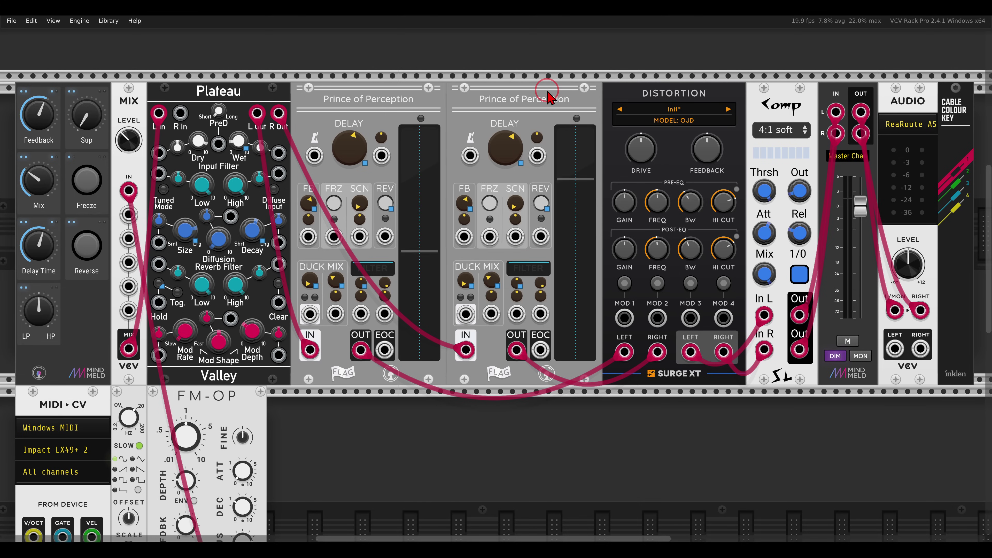
pyautogui.moveTo(236, 74)
pyautogui.mouseDown()
pyautogui.moveTo(192, 91)
pyautogui.moveTo(239, 111)
pyautogui.moveTo(241, 78)
pyautogui.mouseUp()
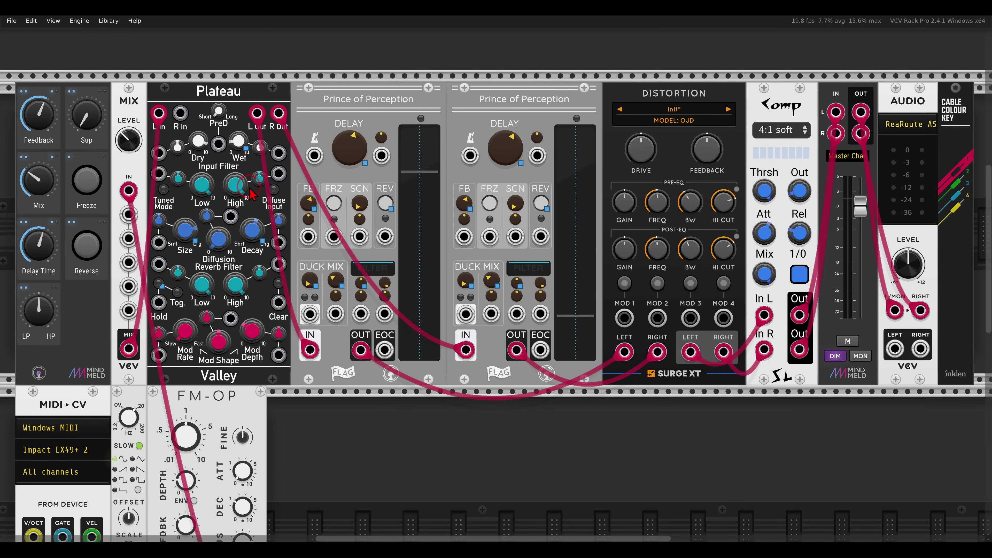
pyautogui.moveTo(280, 174)
pyautogui.mouseDown()
pyautogui.moveTo(261, 200)
pyautogui.moveTo(284, 194)
pyautogui.moveTo(195, 230)
pyautogui.moveTo(202, 261)
pyautogui.moveTo(241, 258)
pyautogui.moveTo(218, 227)
pyautogui.mouseUp()
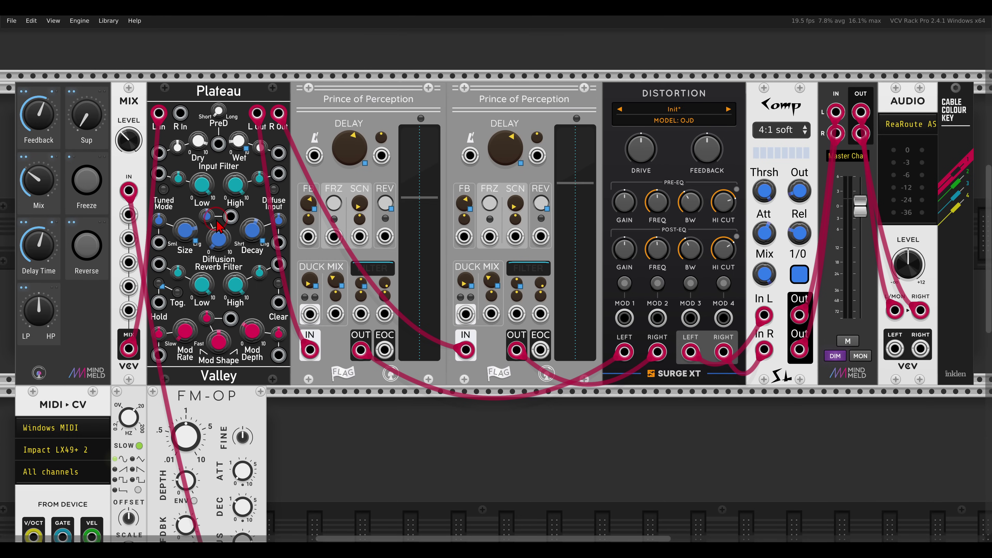
# Step: Turn Feedback down slightly in PatchMaster and raise Mix and Delay Time a little
pyautogui.moveTo(48, 122)
pyautogui.mouseDown()
pyautogui.moveTo(49, 169)
pyautogui.moveTo(43, 112)
pyautogui.mouseUp()
pyautogui.moveTo(267, 212)
pyautogui.mouseDown()
pyautogui.moveTo(231, 236)
pyautogui.moveTo(272, 214)
pyautogui.mouseUp()
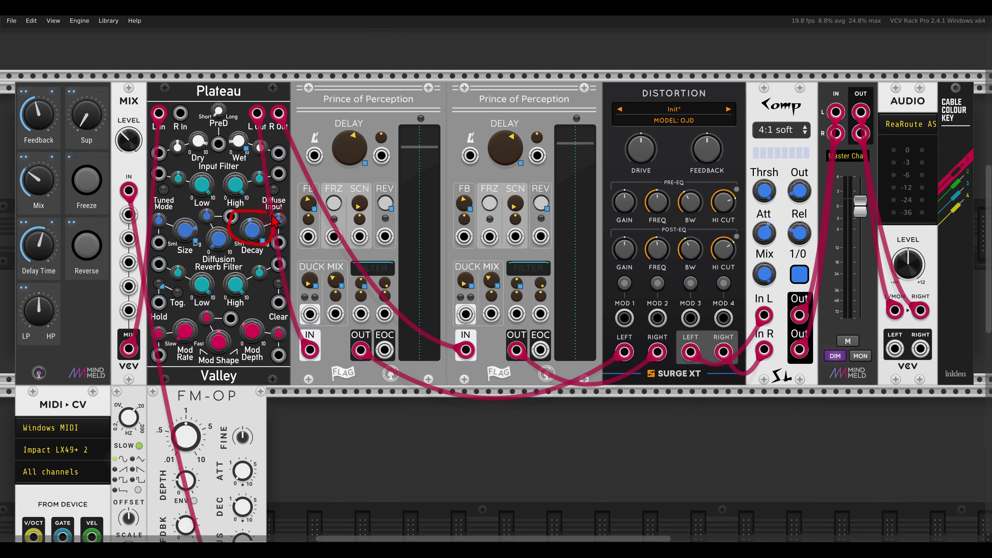
pyautogui.moveTo(43, 166); pyautogui.dragTo(45, 171)
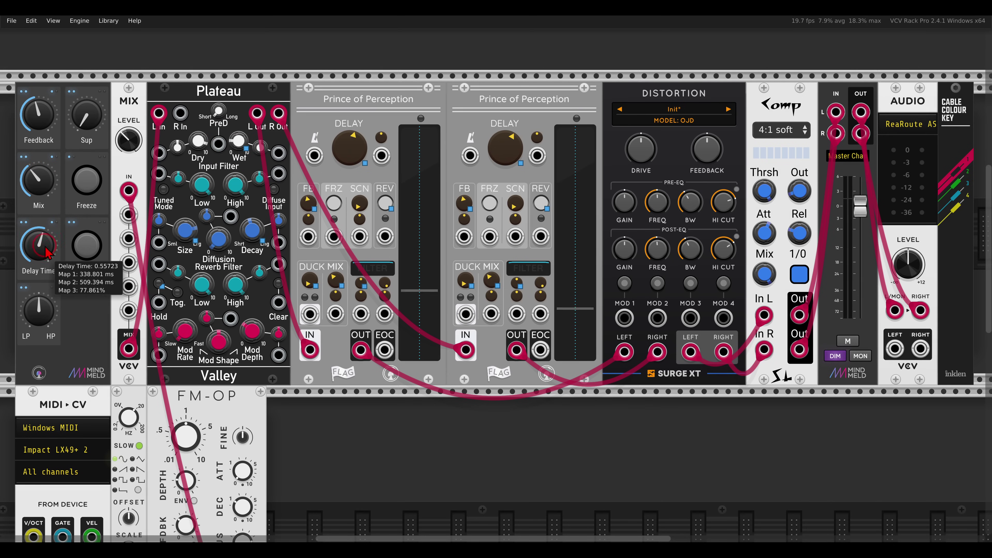
pyautogui.moveTo(45, 247)
pyautogui.mouseDown()
pyautogui.moveTo(46, 281)
pyautogui.moveTo(45, 234)
pyautogui.mouseUp()
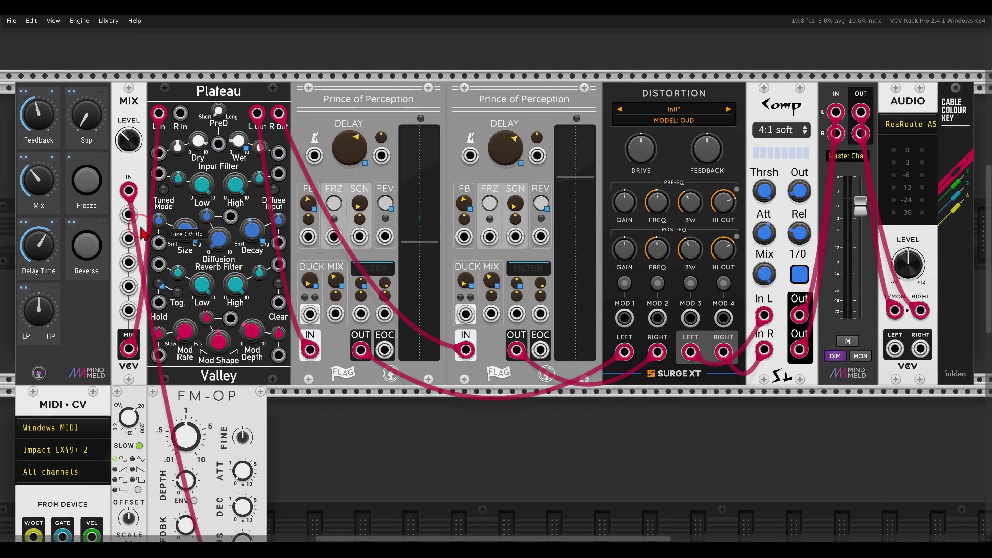
# Step: Examine the Reverse and Freeze buttons, Plateau's hold and filter controls, the mixer level, and the distortion and delay settings
pyautogui.click(72, 285)
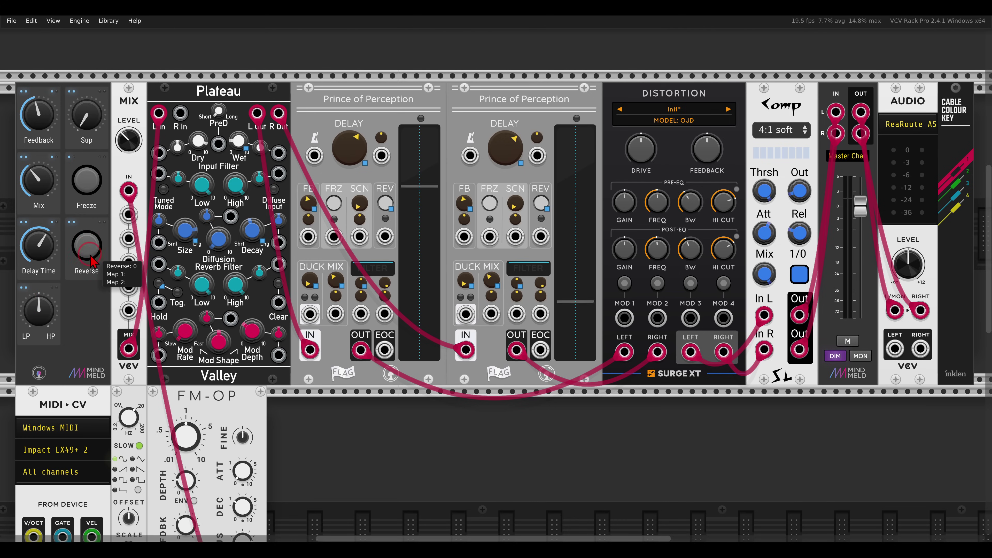
pyautogui.click(374, 212)
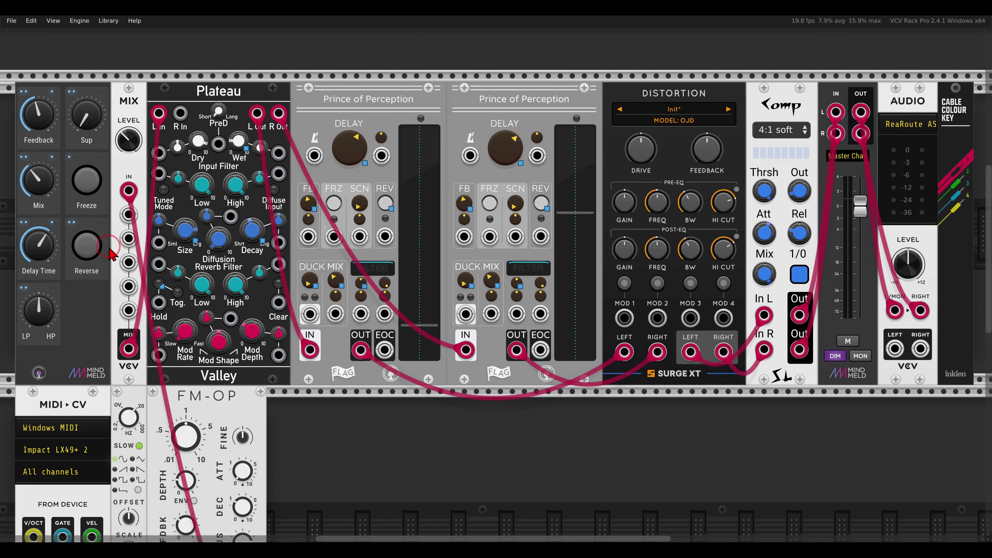
pyautogui.click(88, 186)
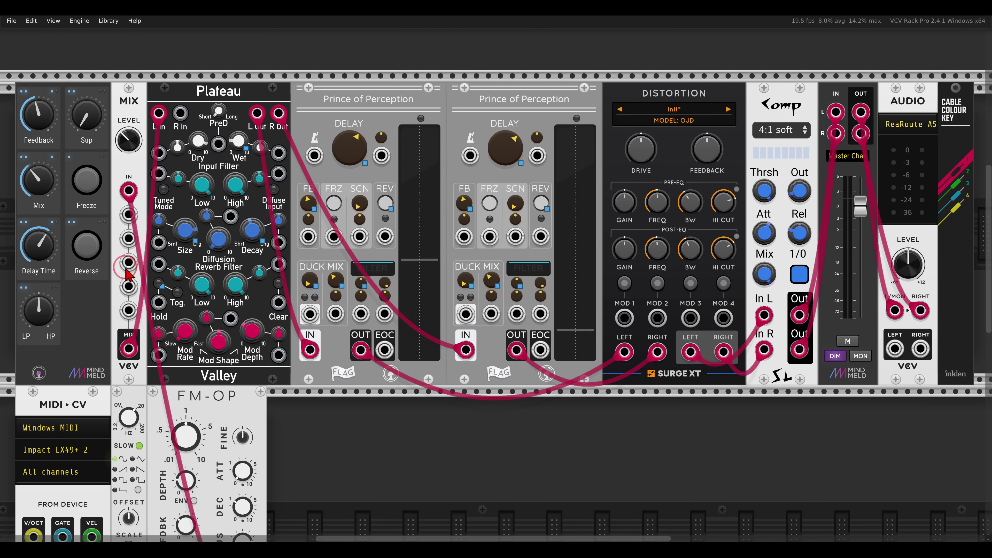
pyautogui.click(162, 296)
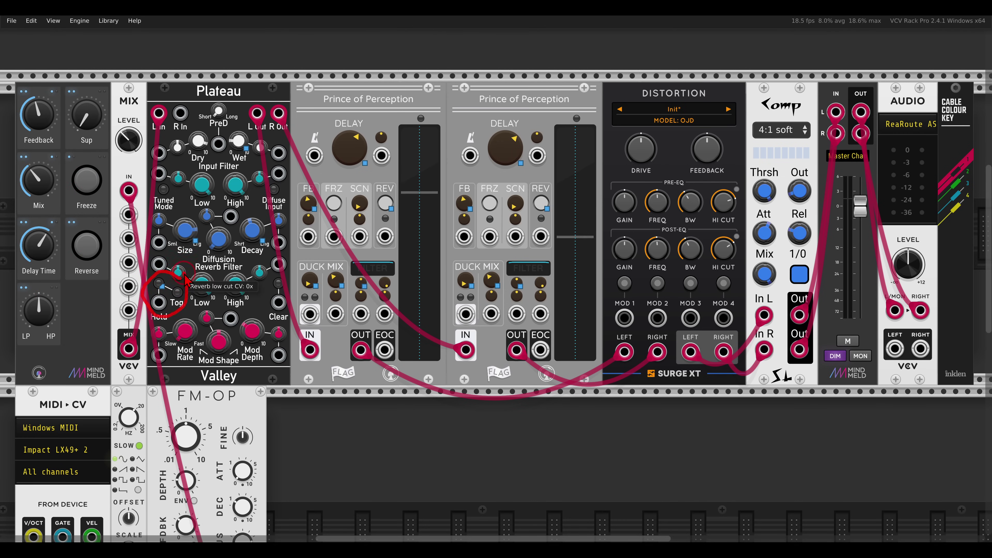
pyautogui.click(178, 291)
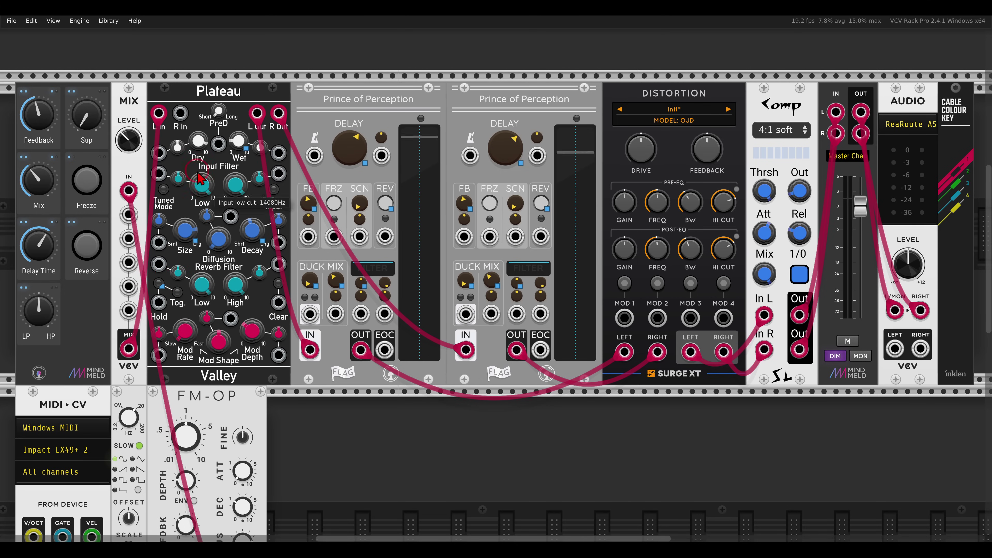
pyautogui.click(114, 127)
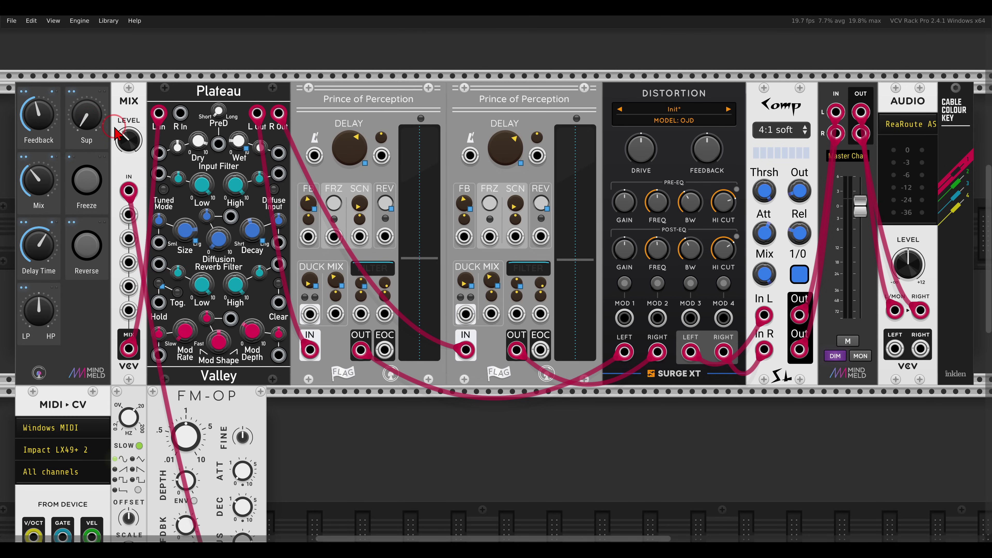
pyautogui.click(690, 158)
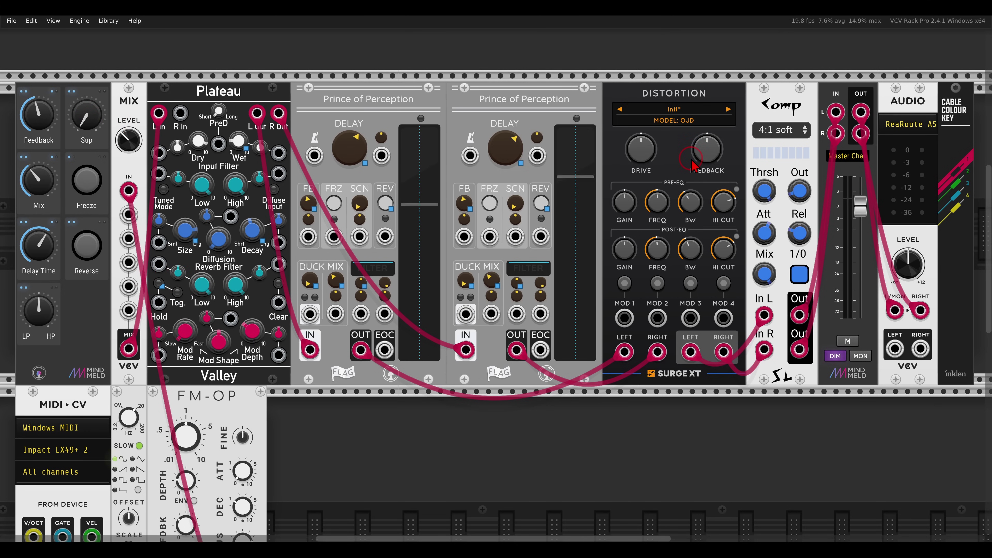
pyautogui.click(488, 195)
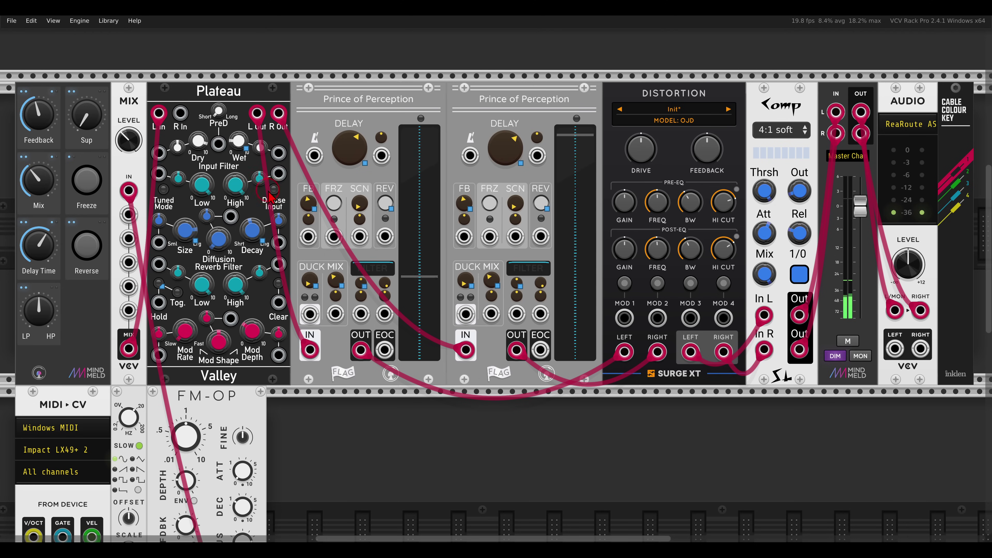
# Step: Turn up Feedback and Delay Time in PatchMaster, and raise the distortion's feedback to about 27.64%
pyautogui.moveTo(30, 126); pyautogui.dragTo(21, 90)
pyautogui.moveTo(28, 219)
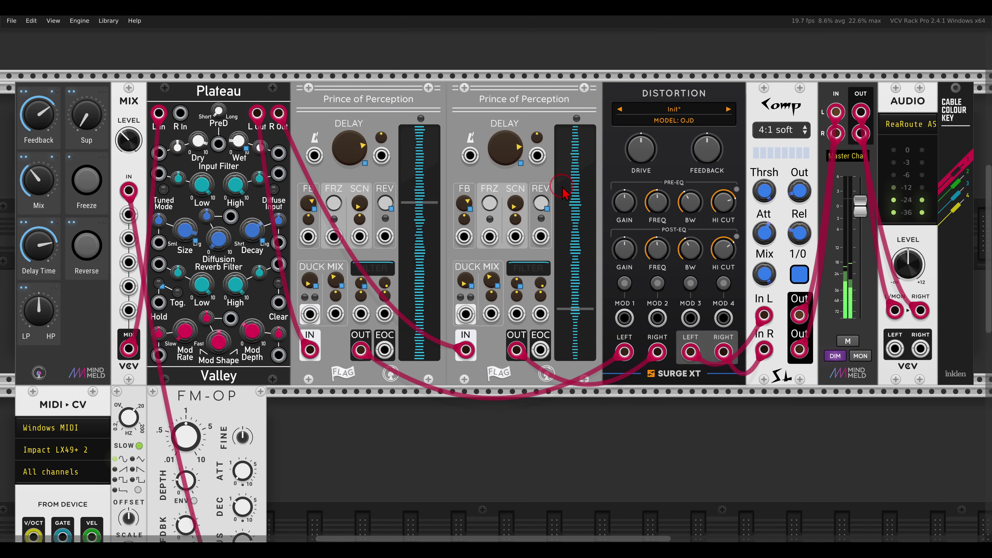
pyautogui.moveTo(703, 160); pyautogui.dragTo(685, 139)
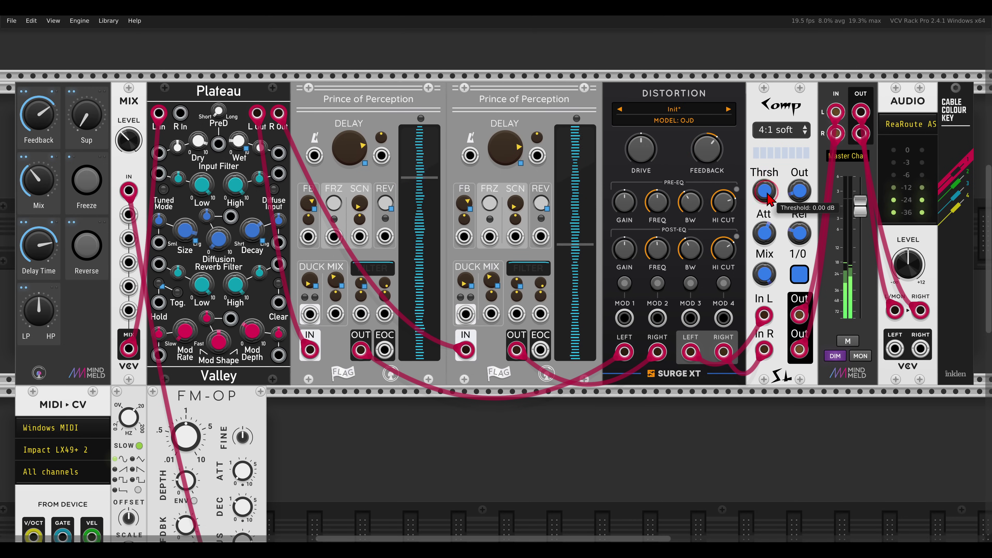
# Step: Adjust the compressor's threshold and output level, and enable Freeze in PatchMaster
pyautogui.moveTo(797, 246)
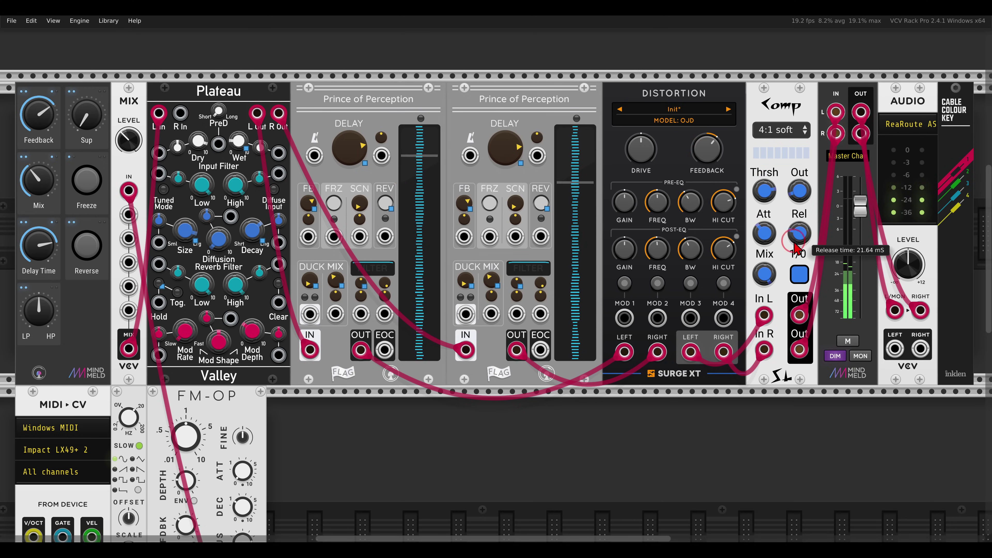
pyautogui.moveTo(764, 193); pyautogui.dragTo(796, 191)
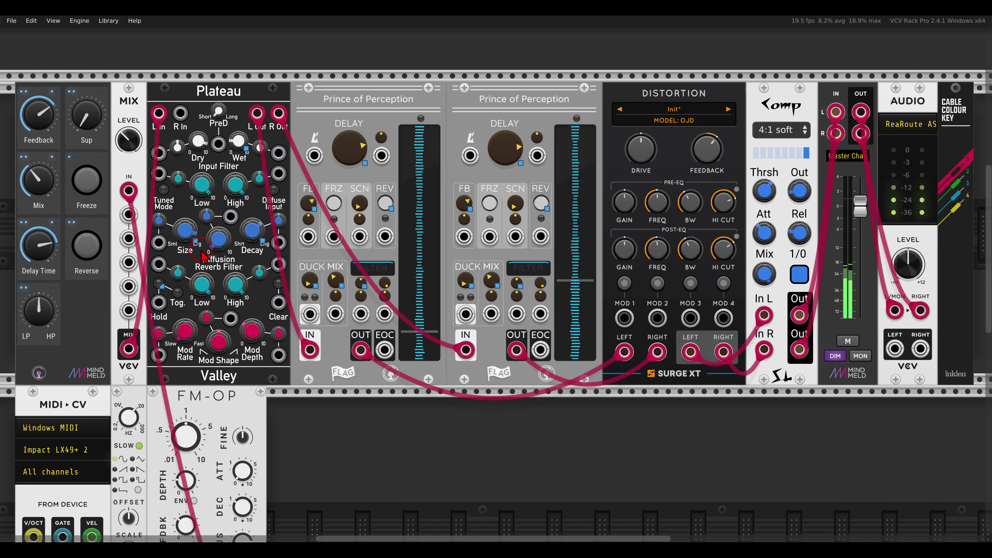
pyautogui.click(88, 180)
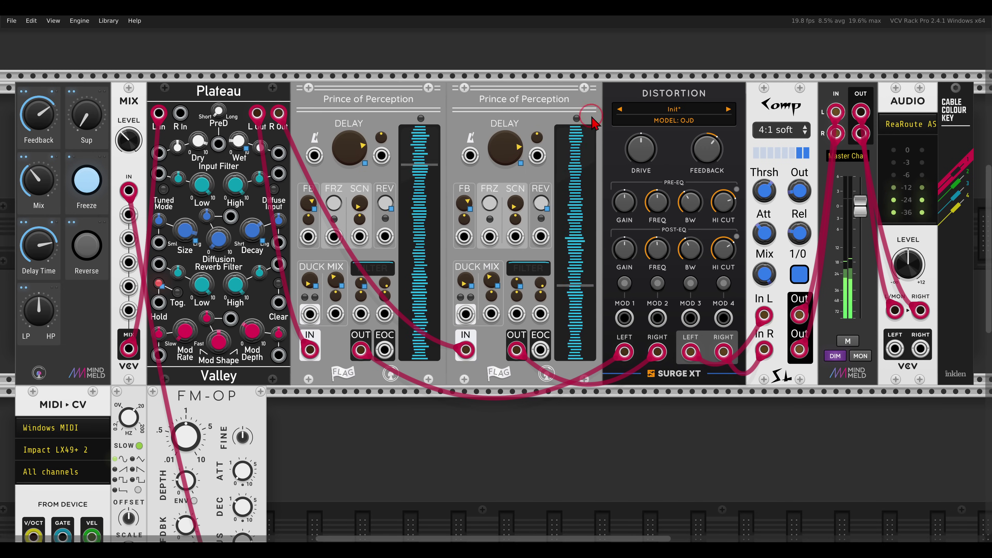
pyautogui.click(794, 193)
pyautogui.moveTo(795, 193); pyautogui.dragTo(762, 190)
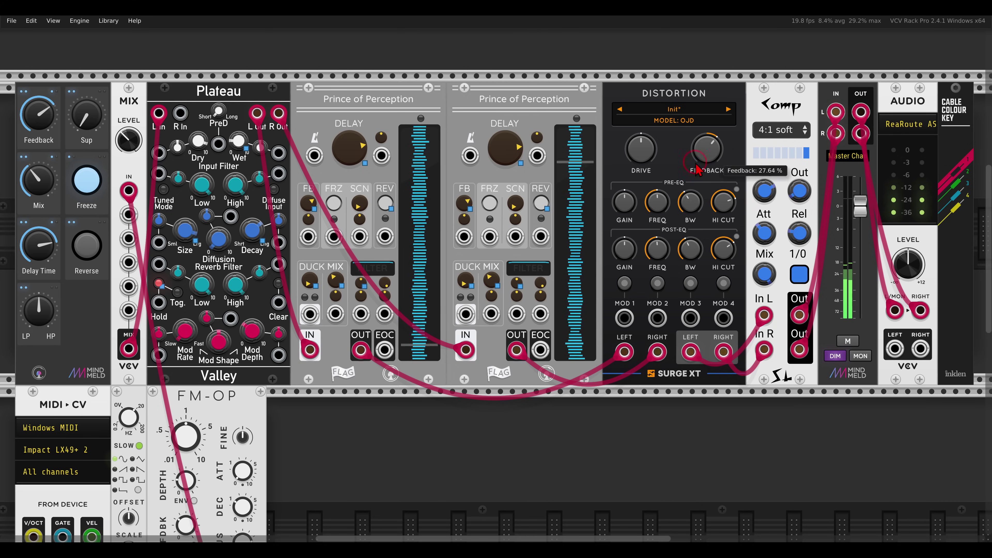
# Step: Raise the distortion's Drive to about 8.26 dB
pyautogui.click(635, 159)
pyautogui.moveTo(629, 153); pyautogui.dragTo(621, 85)
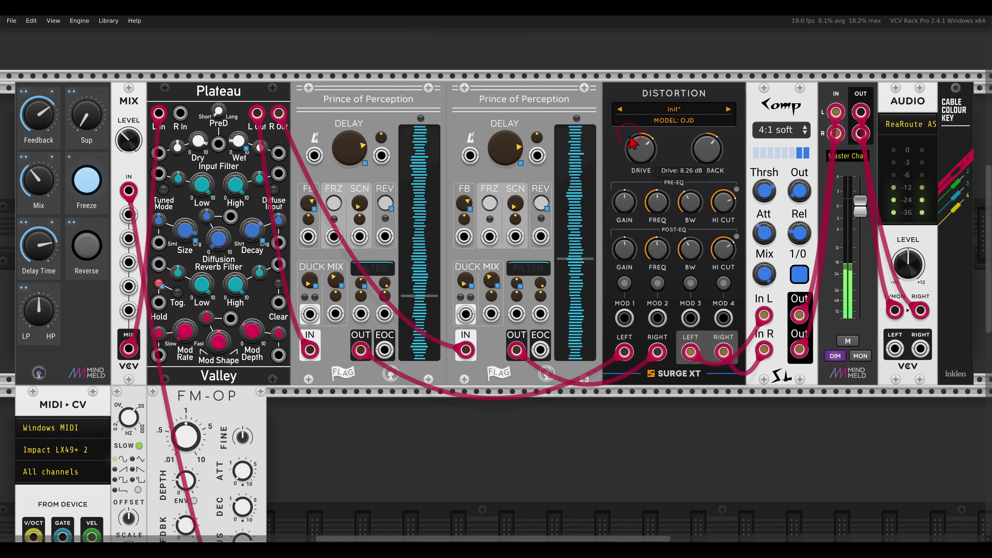
# Step: Examine the distortion's Drive and Feedback controls, and the patch placing Supercell between one input delay and two output delays
pyautogui.moveTo(631, 143); pyautogui.dragTo(640, 166)
pyautogui.moveTo(709, 164); pyautogui.dragTo(713, 174)
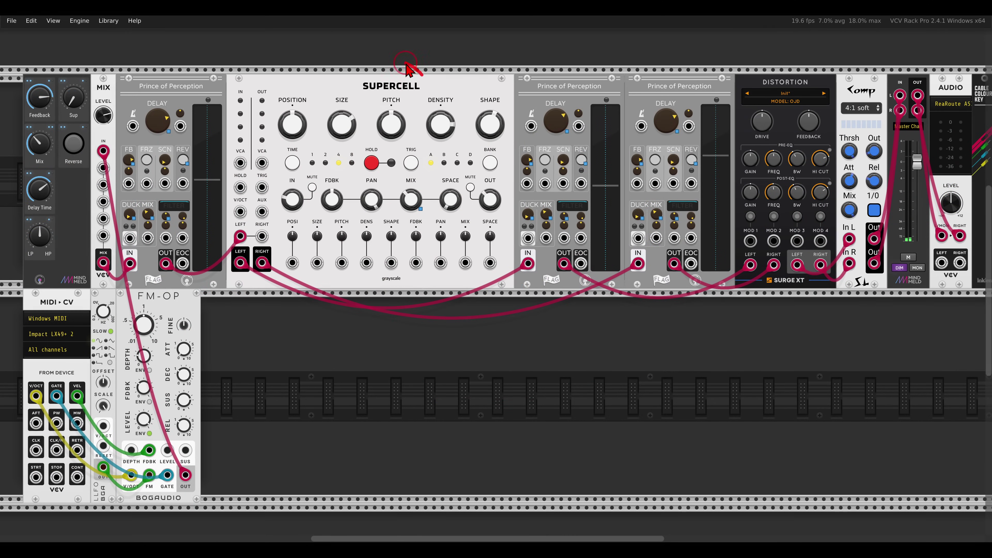
pyautogui.moveTo(409, 69)
pyautogui.mouseDown()
pyautogui.moveTo(438, 84)
pyautogui.moveTo(422, 88)
pyautogui.mouseUp()
pyautogui.moveTo(197, 73)
pyautogui.mouseDown()
pyautogui.moveTo(159, 70)
pyautogui.moveTo(132, 88)
pyautogui.moveTo(201, 110)
pyautogui.moveTo(215, 85)
pyautogui.moveTo(194, 71)
pyautogui.mouseUp()
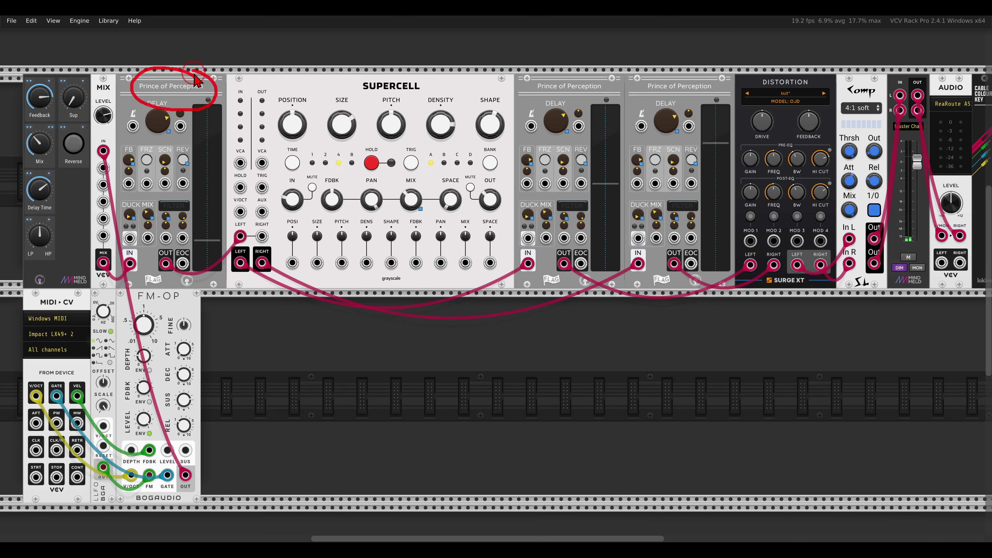
pyautogui.moveTo(687, 73)
pyautogui.mouseDown()
pyautogui.moveTo(594, 55)
pyautogui.moveTo(557, 75)
pyautogui.moveTo(606, 103)
pyautogui.moveTo(689, 98)
pyautogui.moveTo(682, 61)
pyautogui.mouseUp()
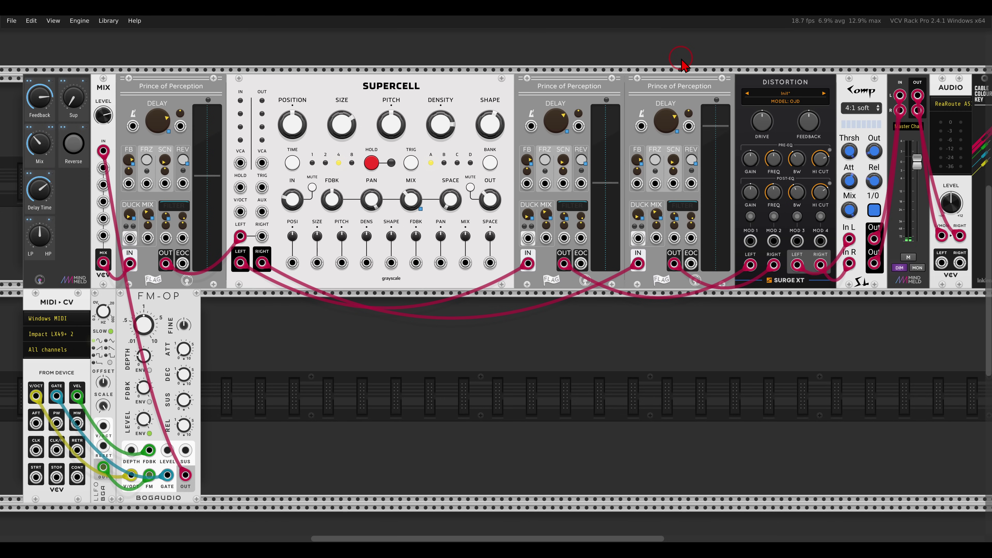
pyautogui.scroll(5, 515, 150)
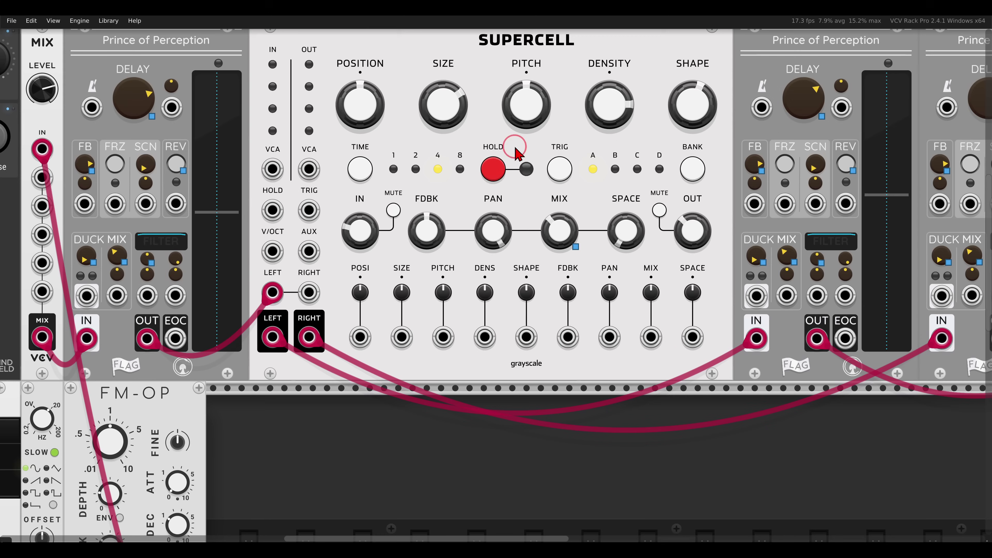
pyautogui.hscroll(-5, 516, 151)
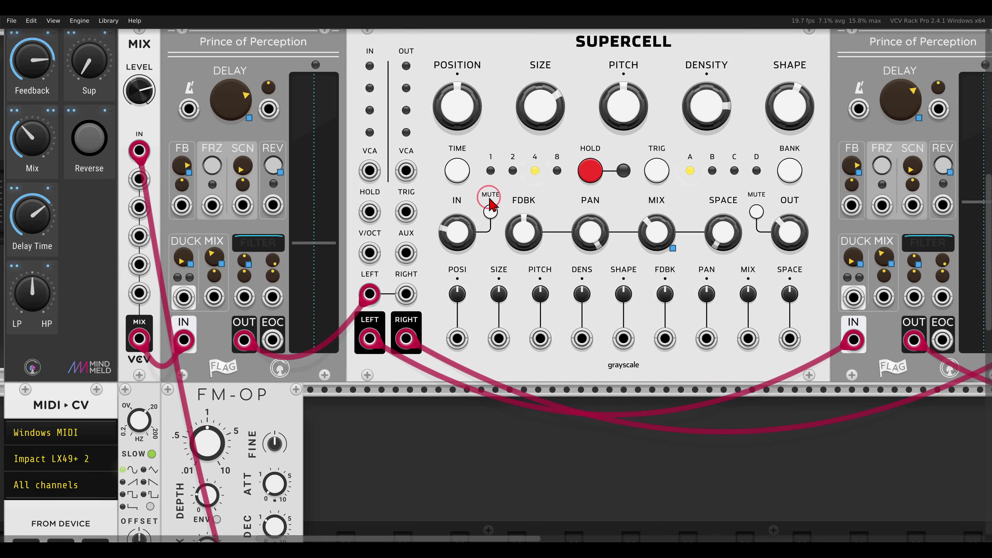
pyautogui.moveTo(605, 203); pyautogui.dragTo(619, 214)
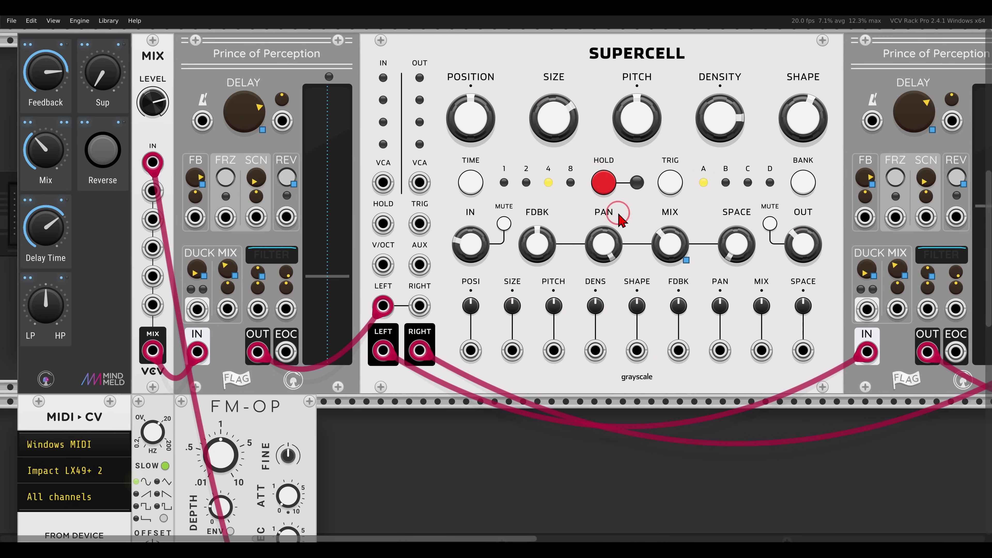
pyautogui.scroll(-2, 566, 208)
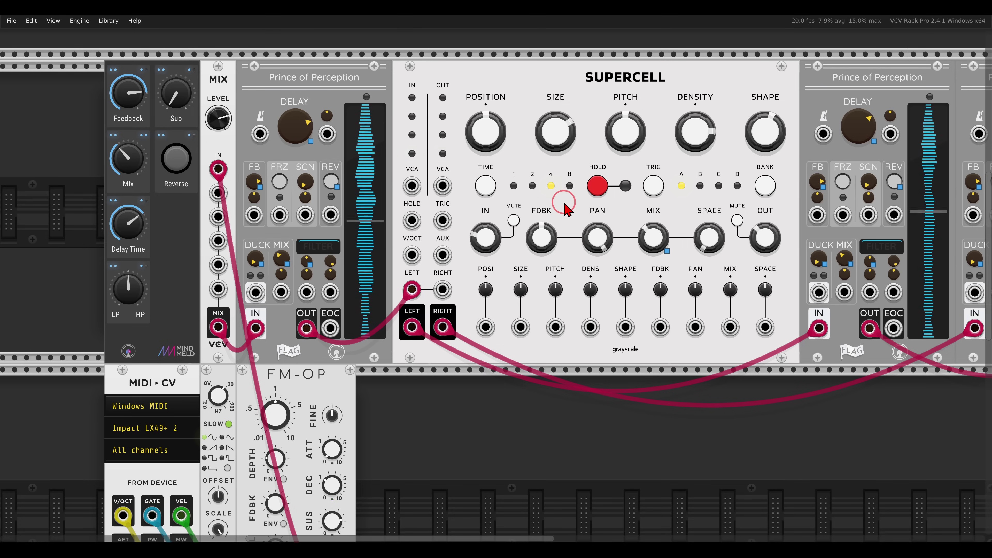
# Step: Engage Supercell's Hold, and turn its Size CV and Position CV knobs up to 1
pyautogui.click(598, 185)
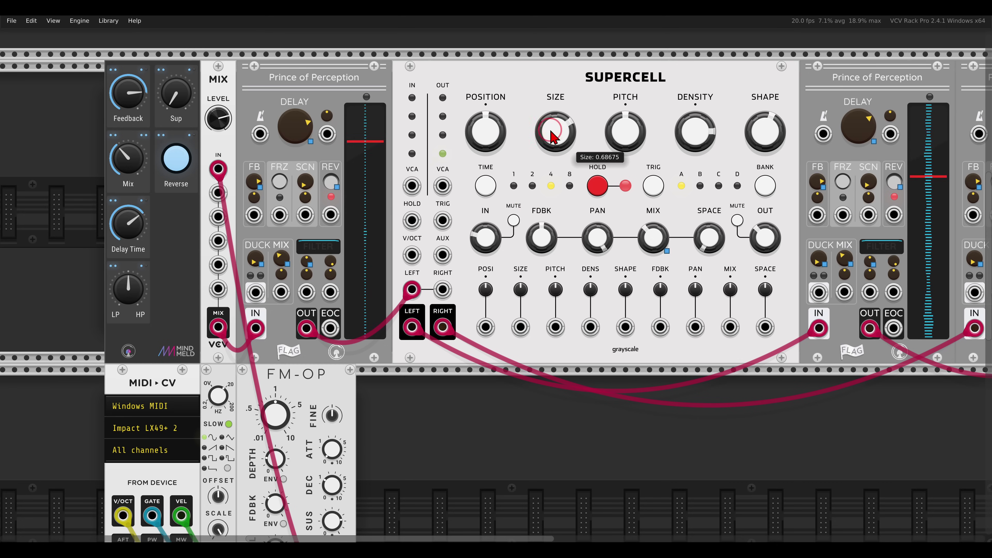
pyautogui.moveTo(553, 132); pyautogui.dragTo(523, 129)
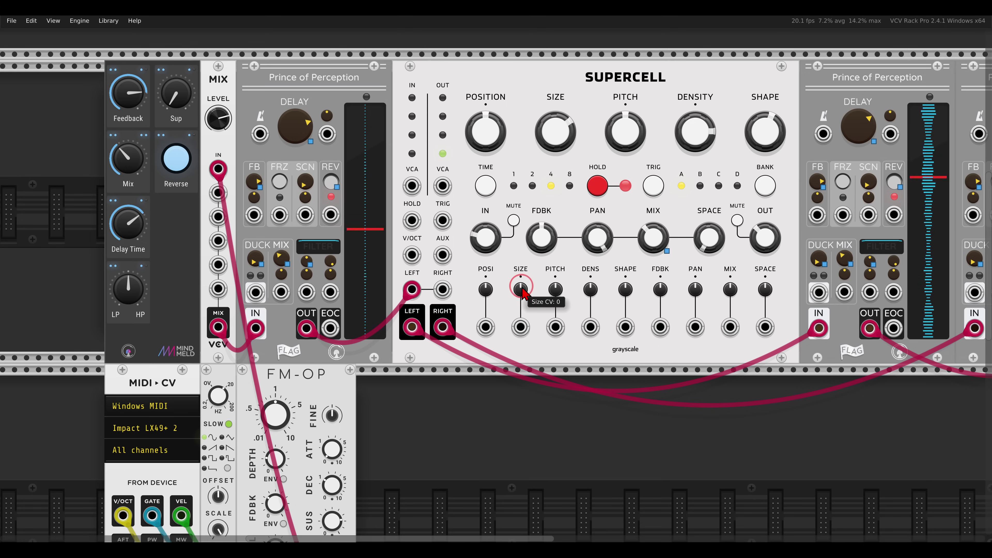
pyautogui.moveTo(529, 274)
pyautogui.mouseDown()
pyautogui.moveTo(478, 272)
pyautogui.moveTo(473, 289)
pyautogui.moveTo(487, 305)
pyautogui.moveTo(532, 288)
pyautogui.mouseUp()
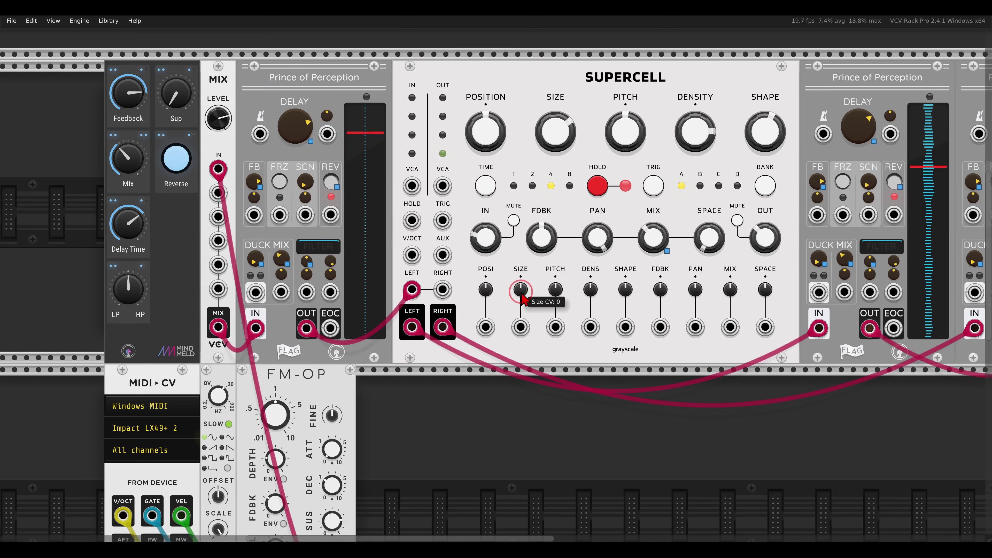
pyautogui.moveTo(521, 293); pyautogui.dragTo(490, 172)
pyautogui.moveTo(485, 290); pyautogui.dragTo(458, 136)
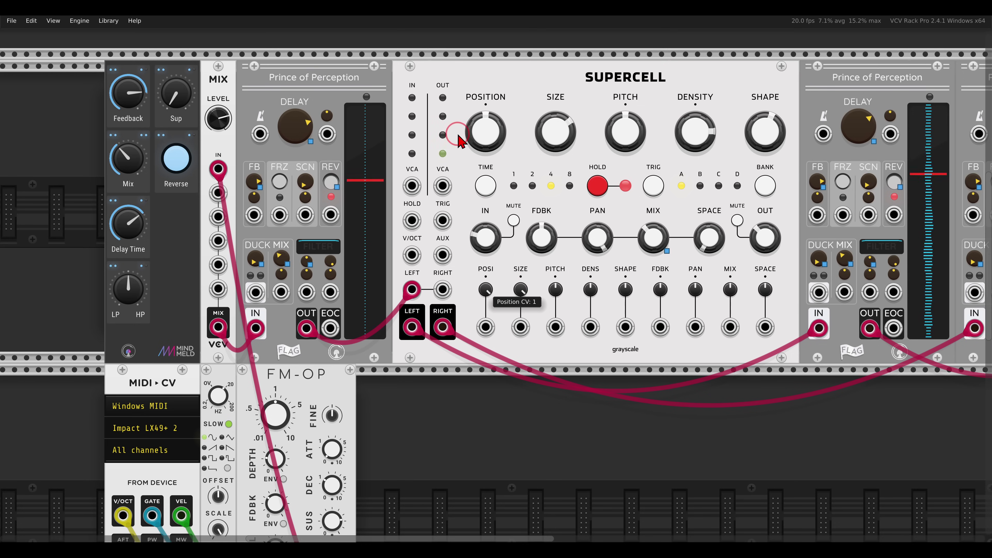
pyautogui.click(539, 292)
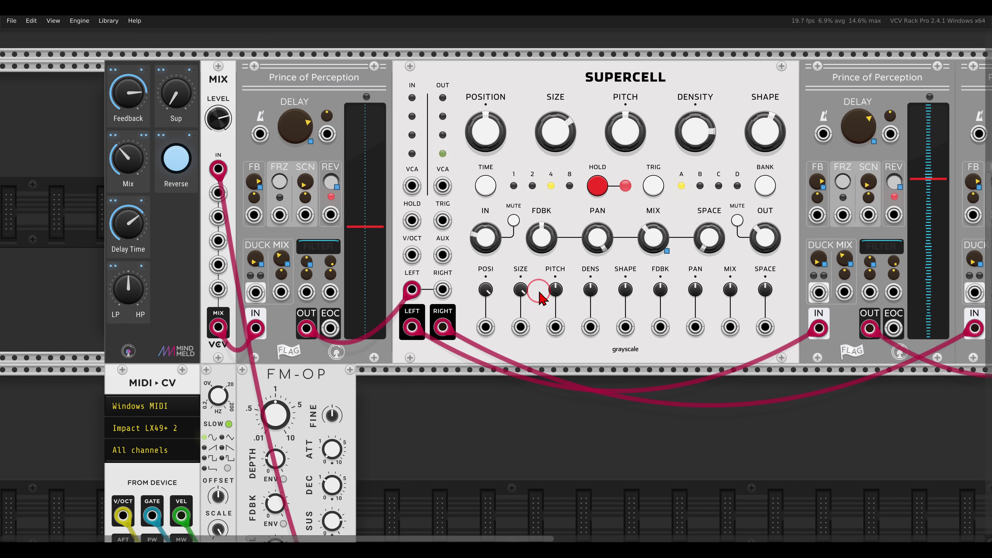
# Step: Turn off Reverse in PatchMaster
pyautogui.scroll(-3, 570, 260)
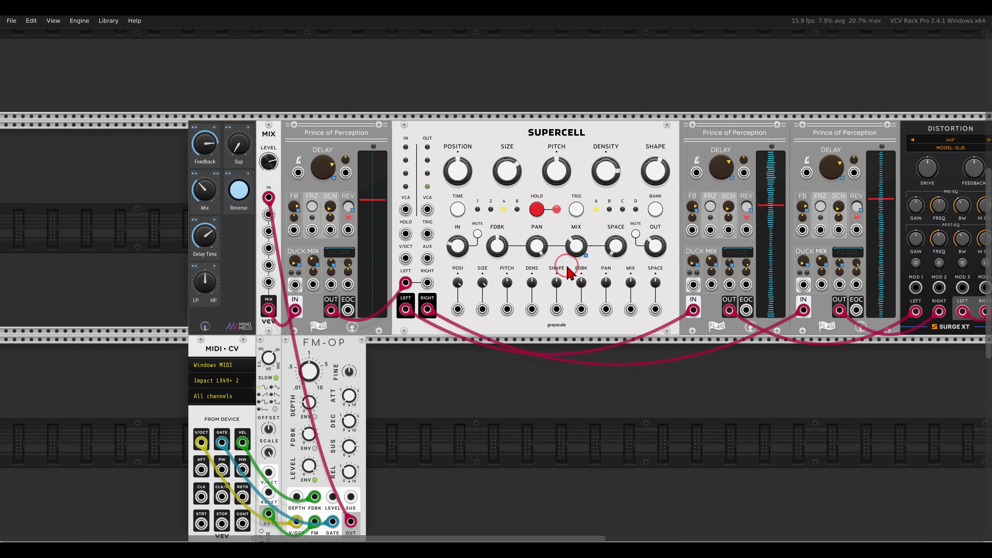
pyautogui.click(240, 207)
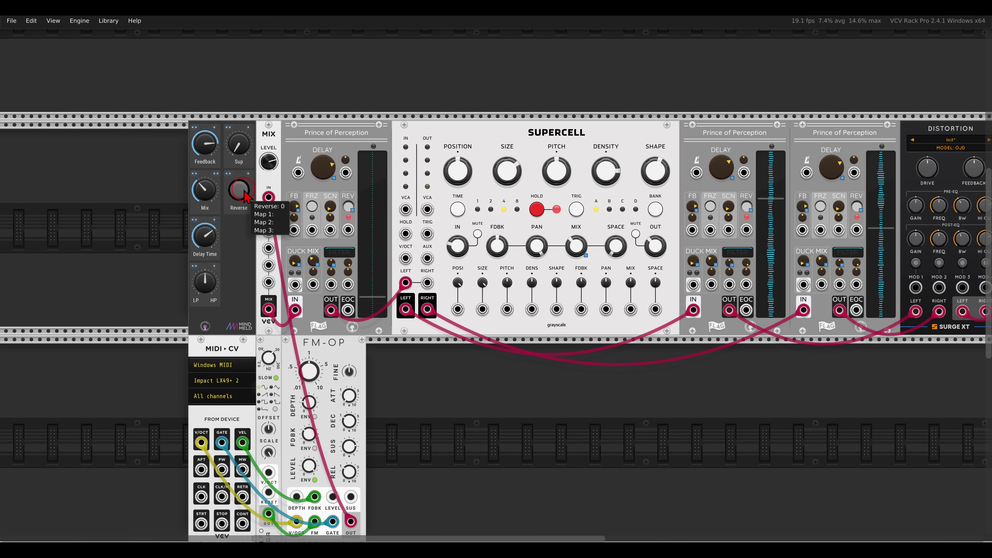
pyautogui.moveTo(207, 247)
pyautogui.mouseDown()
pyautogui.moveTo(207, 273)
pyautogui.moveTo(204, 239)
pyautogui.mouseUp()
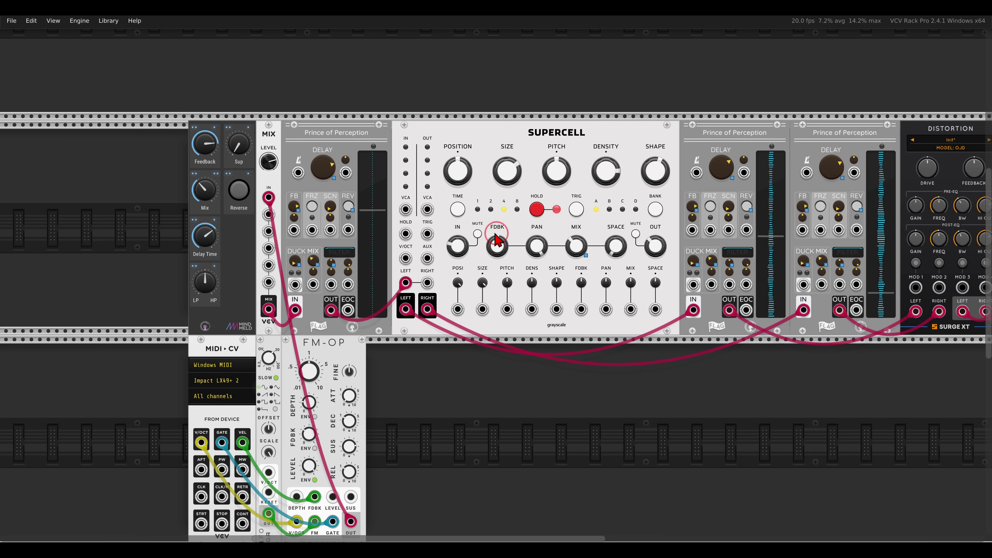
# Step: Examine Supercell's input, time-division and mix controls, and the signal chain through the delays, distortion, compressor and audio output
pyautogui.moveTo(476, 244); pyautogui.dragTo(450, 245)
pyautogui.hscroll(4, 451, 252)
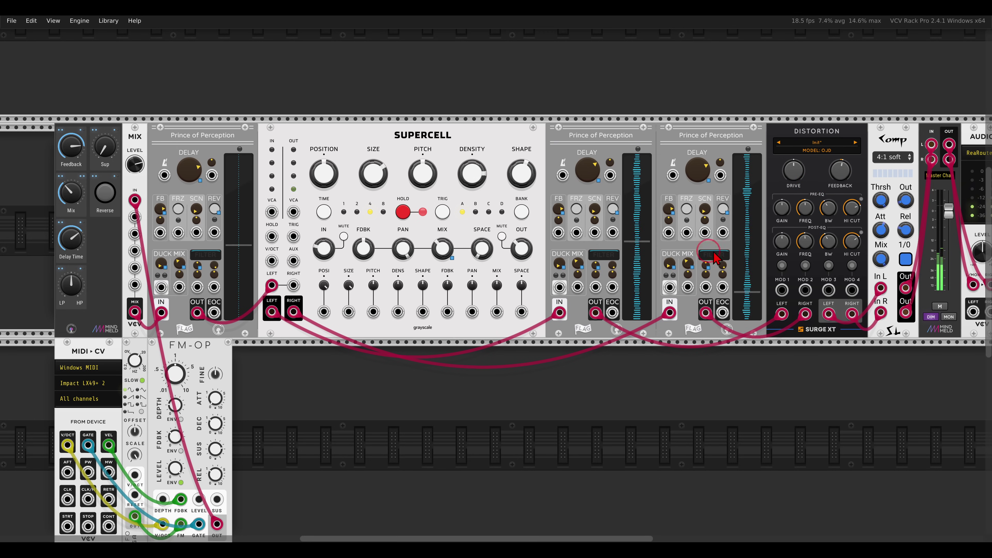
pyautogui.hscroll(-2, 495, 280)
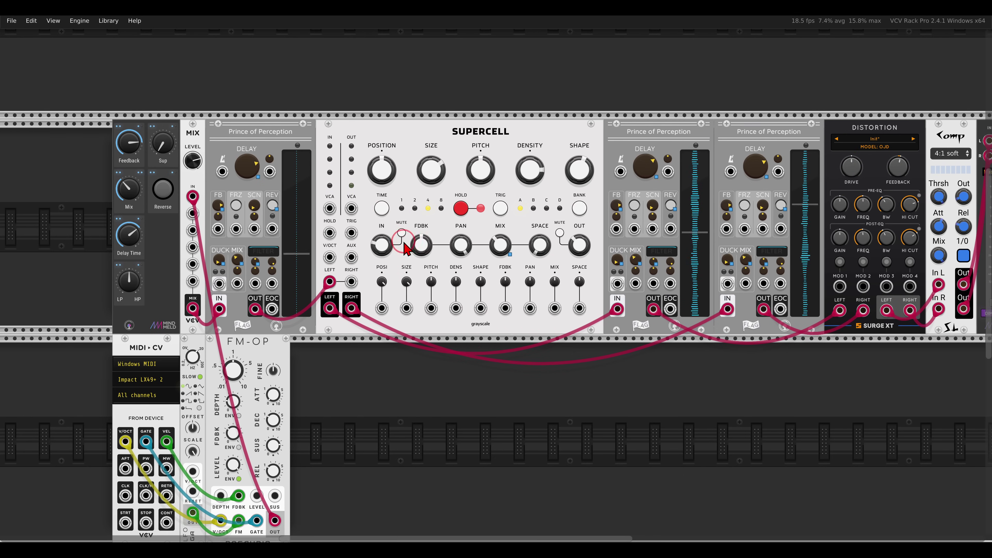
pyautogui.scroll(2, 408, 252)
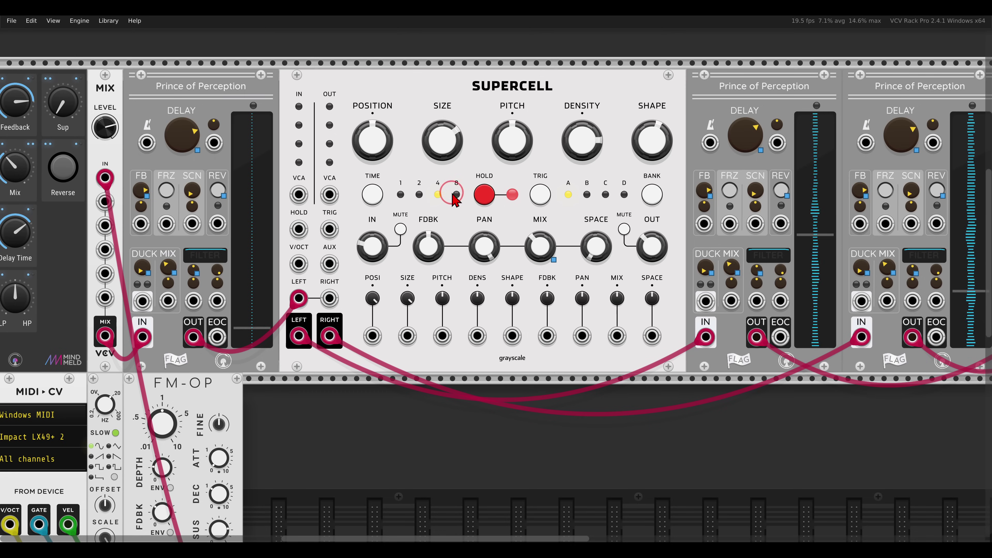
pyautogui.click(398, 196)
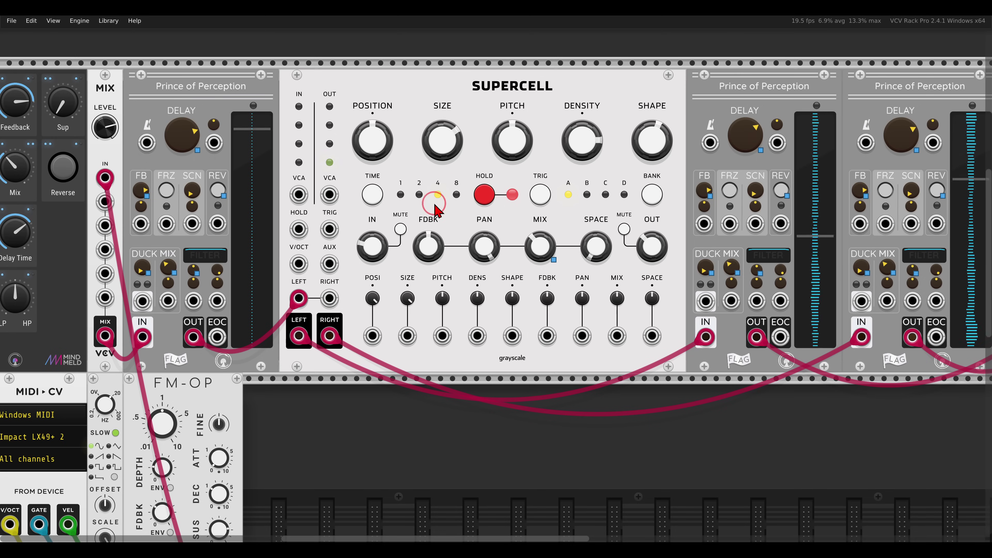
pyautogui.moveTo(543, 253)
pyautogui.scroll(-3, 541, 250)
pyautogui.moveTo(690, 287); pyautogui.dragTo(597, 261)
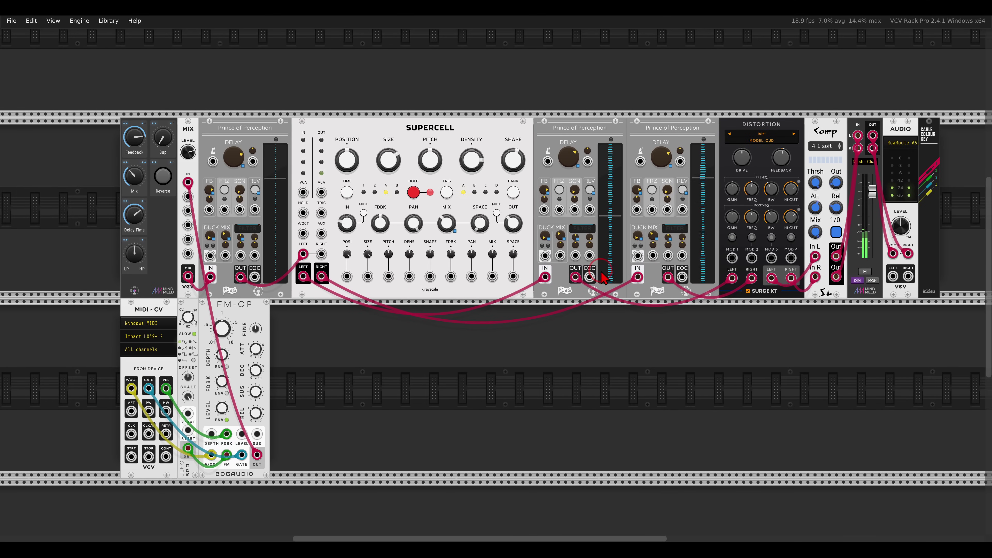